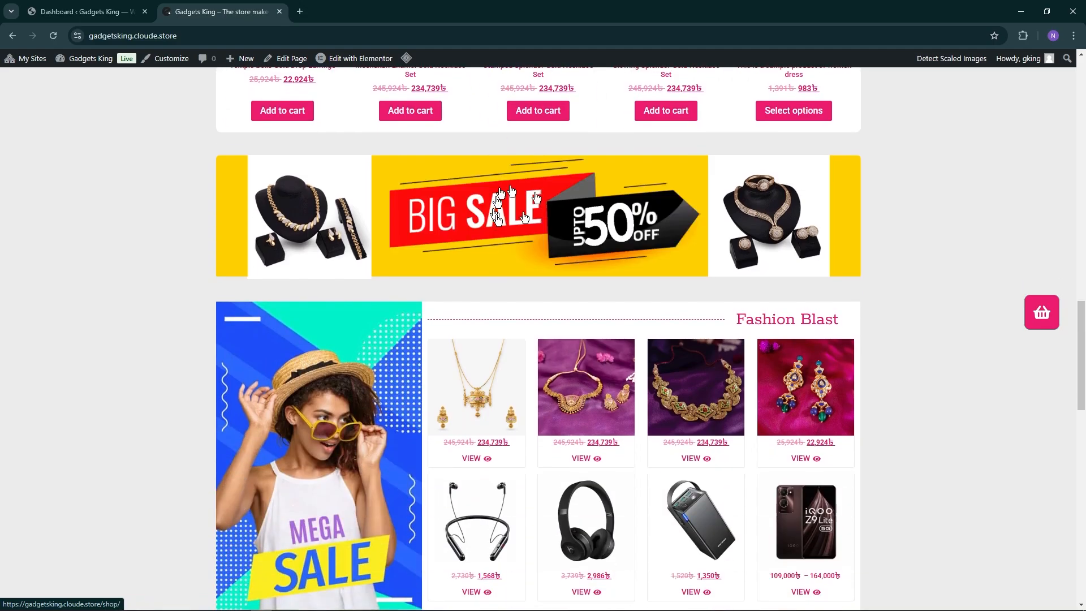
Examine the storefront homepage's header, slogan lines and banner slider, advancing the slider to view its other banners.
scroll(528, 309, "down", 12)
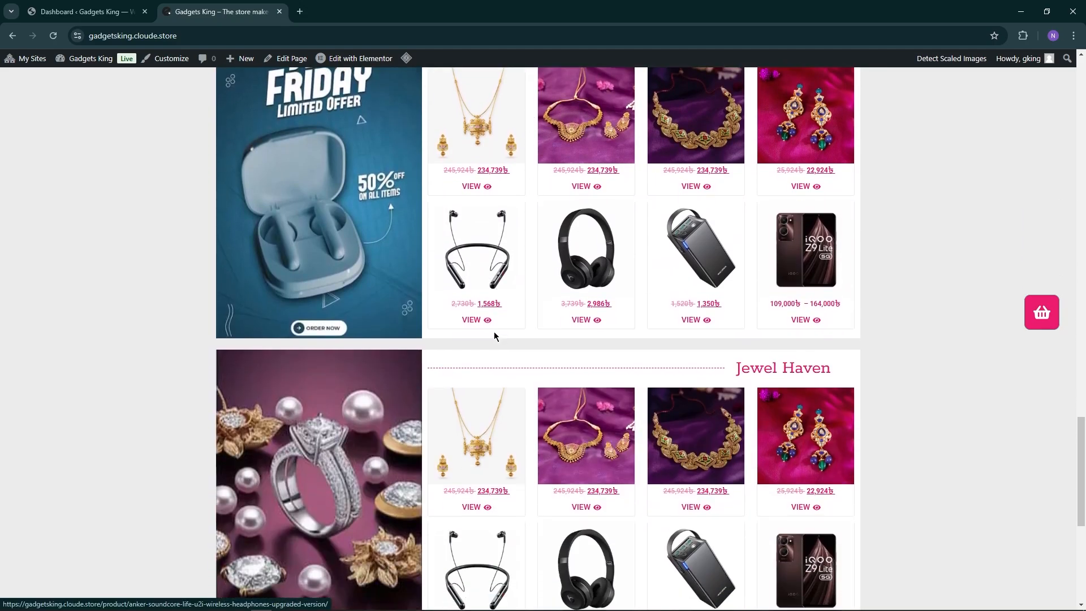
scroll(517, 334, "up", 20)
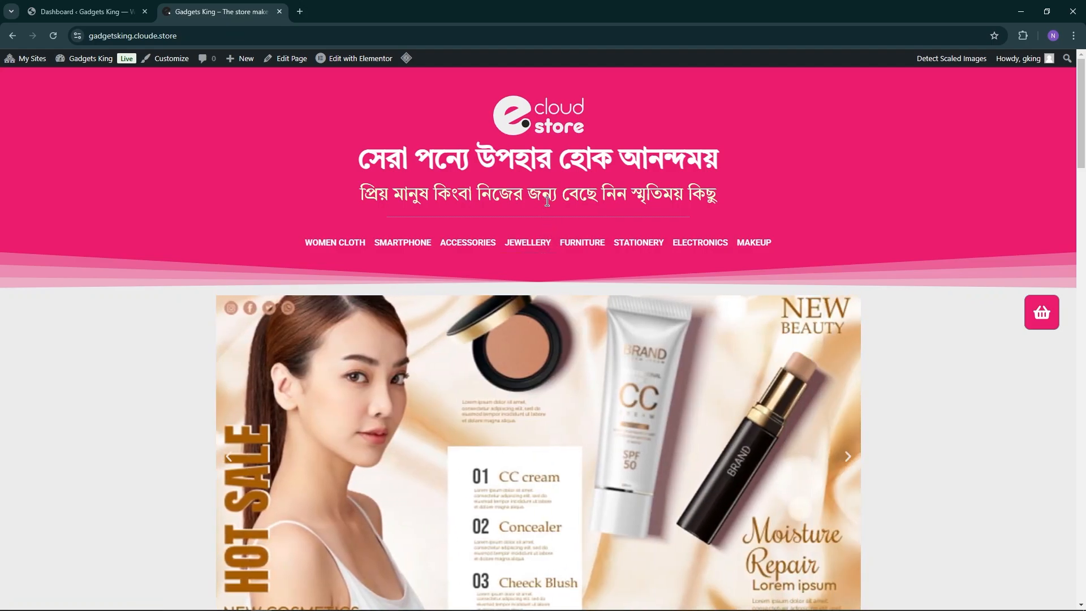
scroll(541, 216, "down", 2)
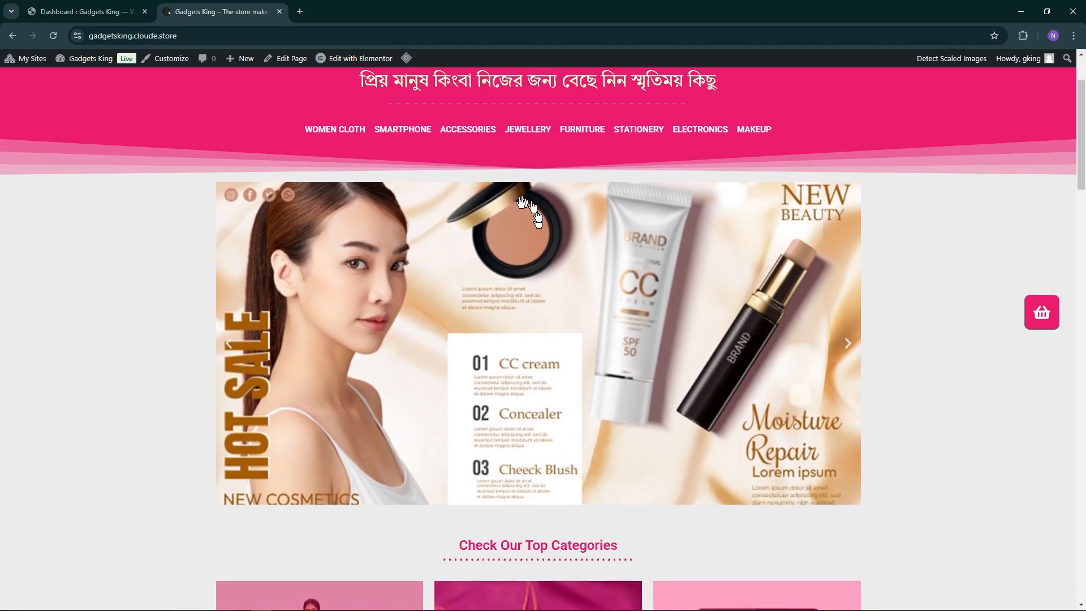
left_click(847, 345)
left_click(847, 345)
scroll(882, 310, "up", 2)
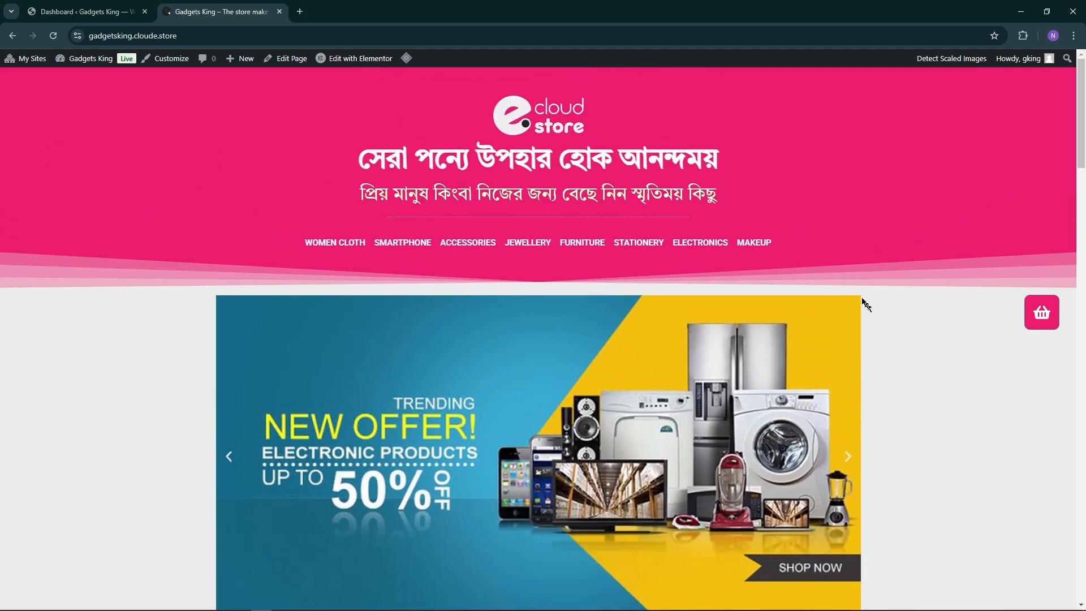
left_click_drag(364, 161, 761, 191)
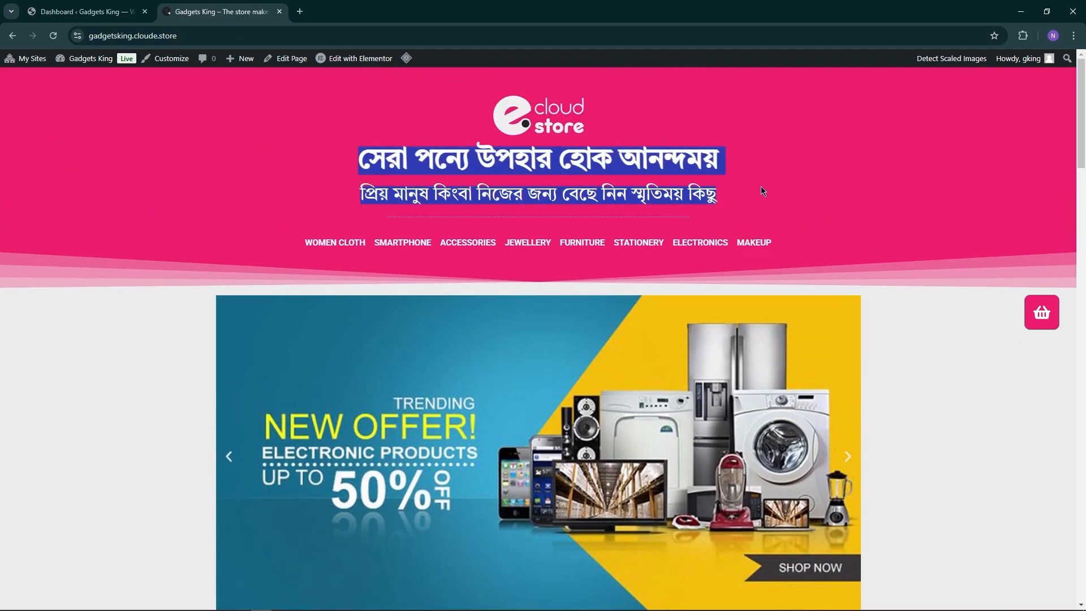
left_click(613, 228)
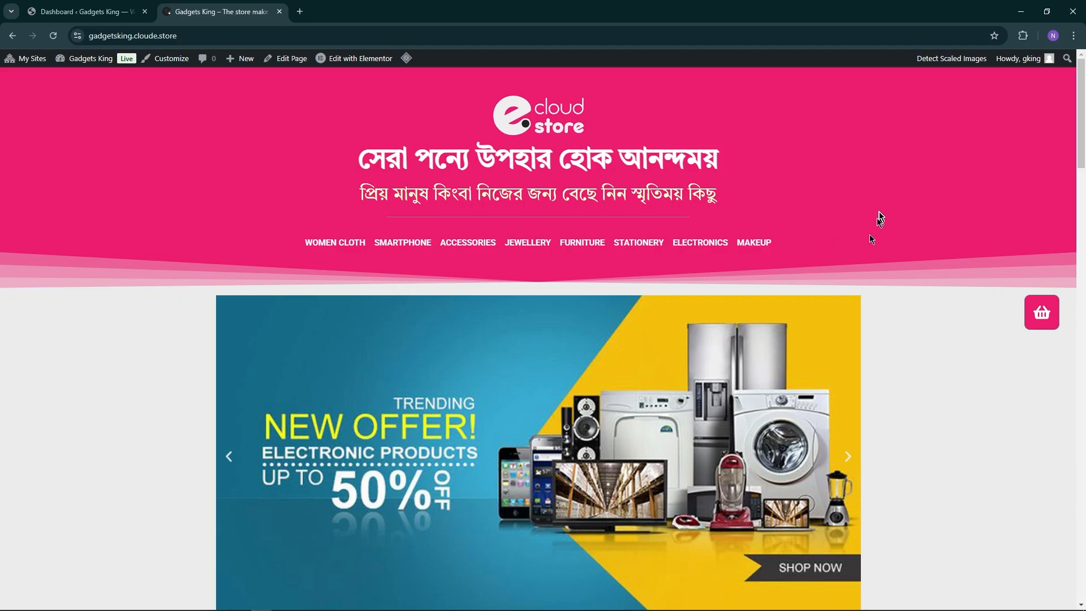
Examine the homepage sections from Check Our Top Categories and Popular Products through the sale banner, category product blocks, customer reviews and footer.
scroll(880, 219, "down", 8)
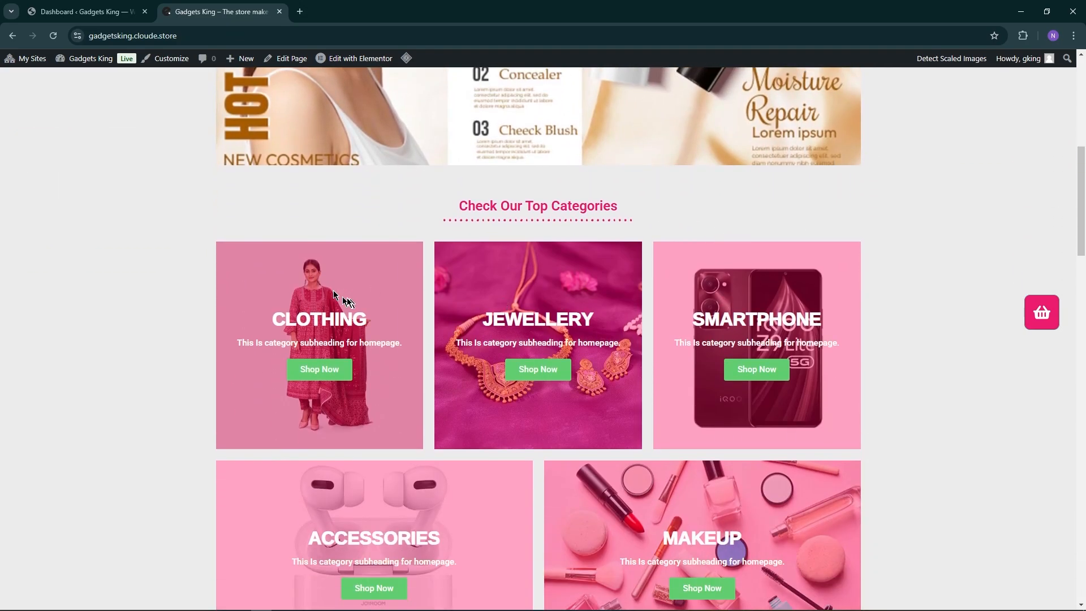
scroll(334, 294, "down", 2)
left_click_drag(273, 212, 854, 275)
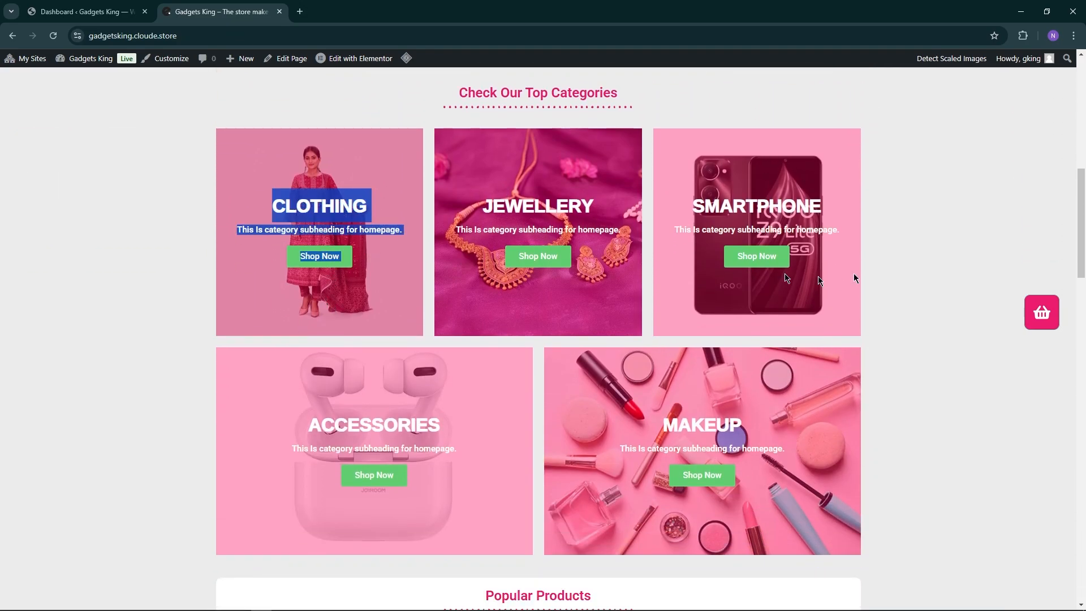
left_click(916, 237)
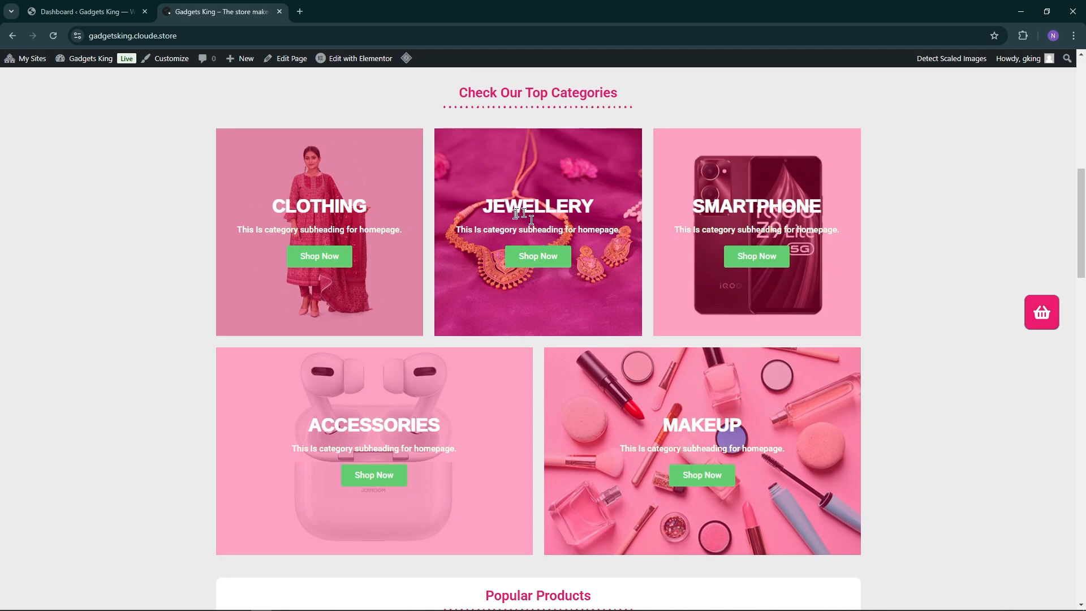
scroll(615, 287, "down", 4)
scroll(558, 280, "down", 3)
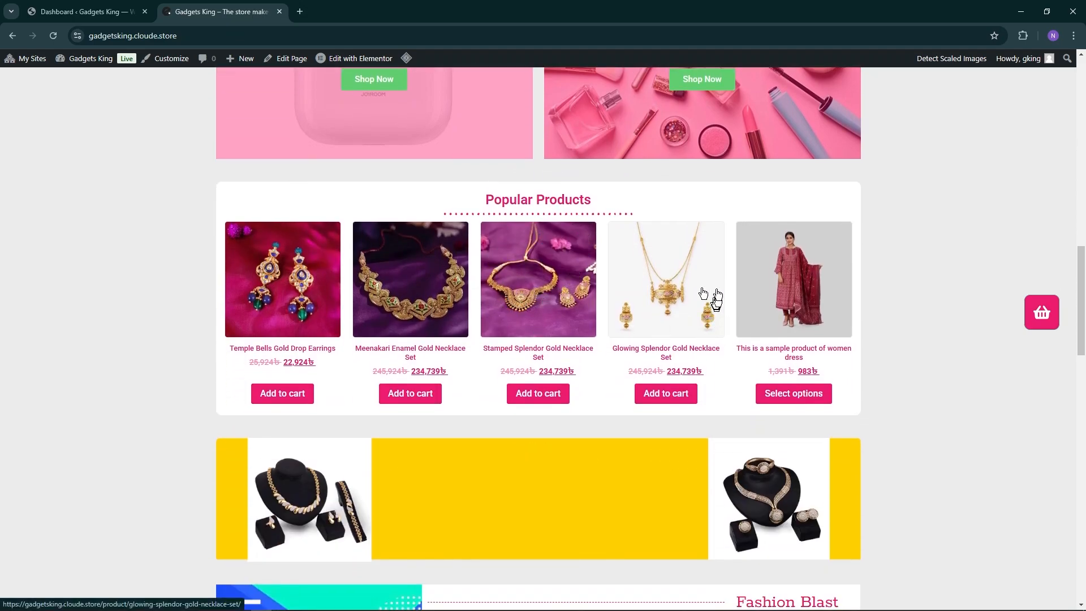
scroll(961, 266, "down", 4)
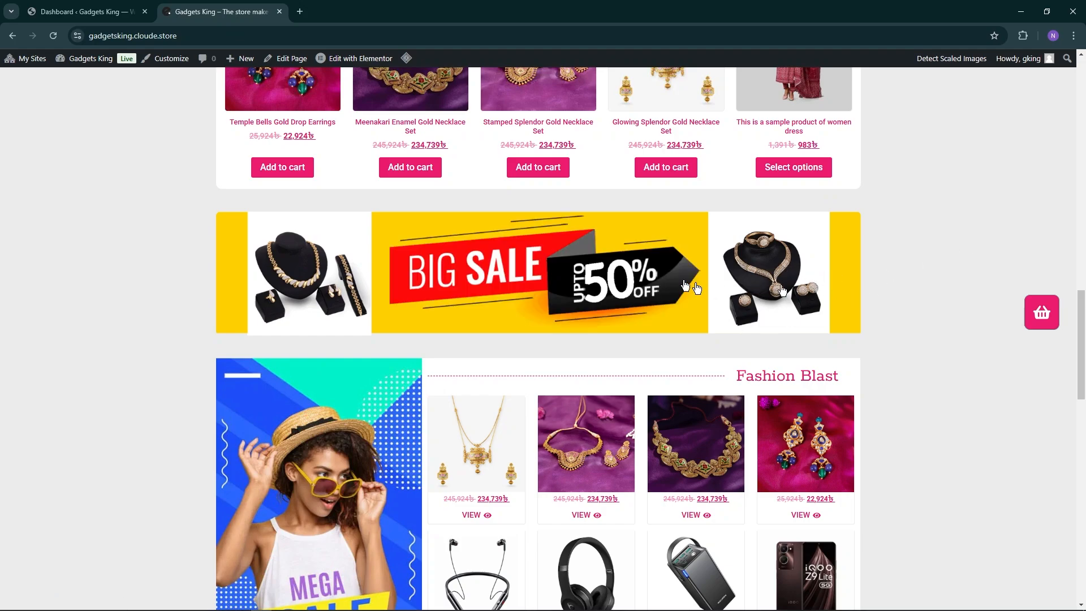
scroll(916, 272, "down", 4)
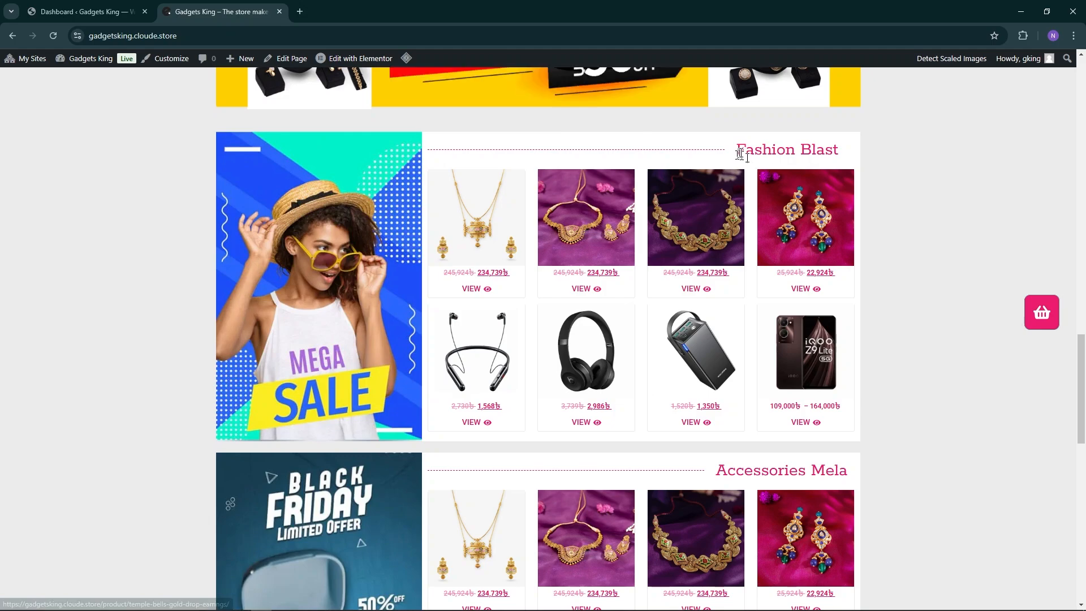
scroll(844, 186, "down", 14)
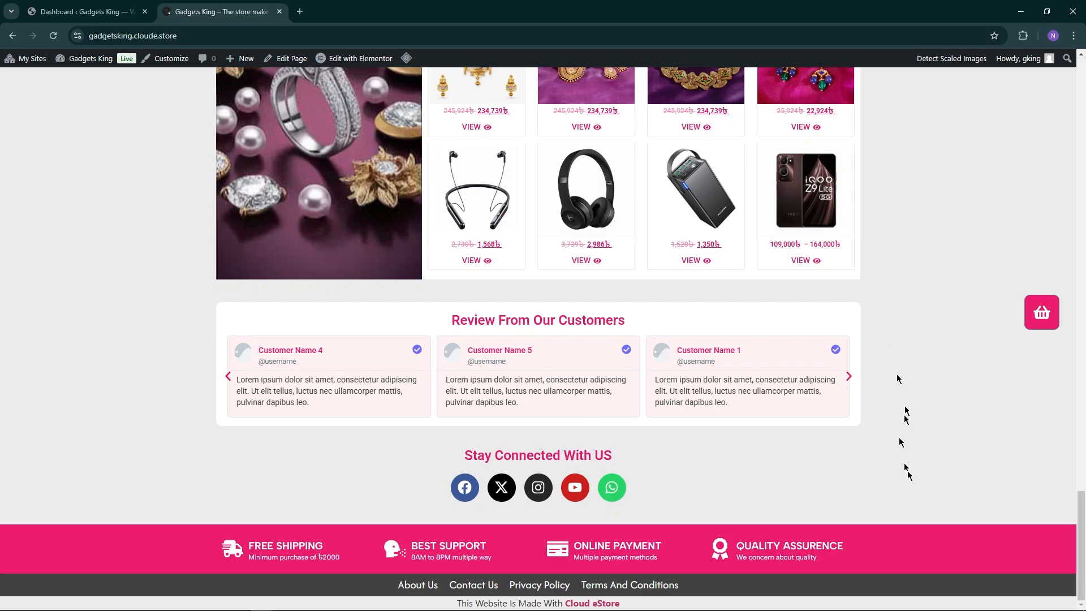
scroll(899, 379, "up", 20)
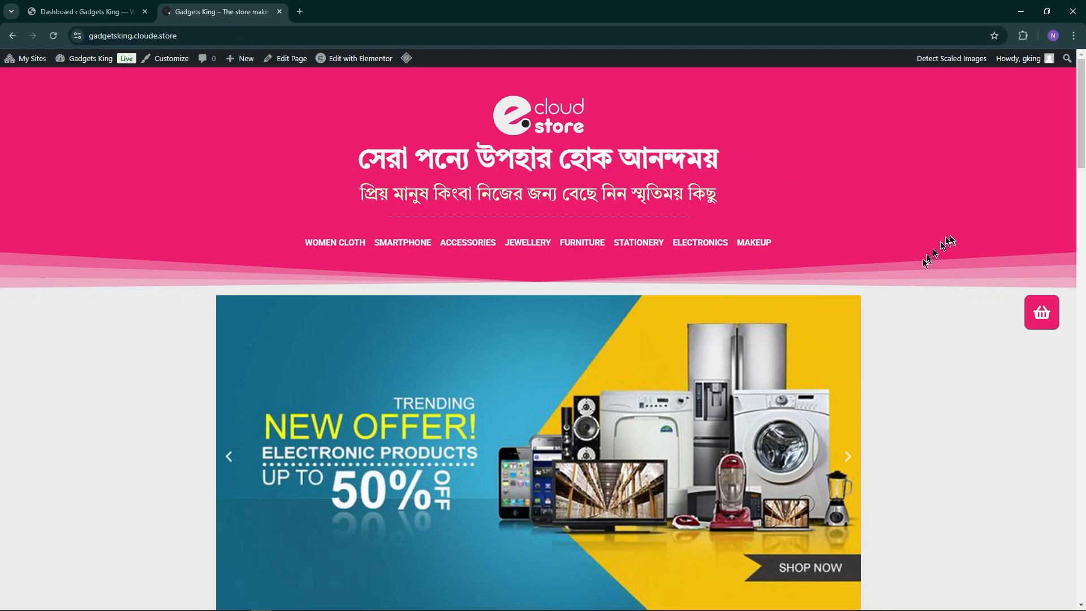
scroll(925, 244, "down", 17)
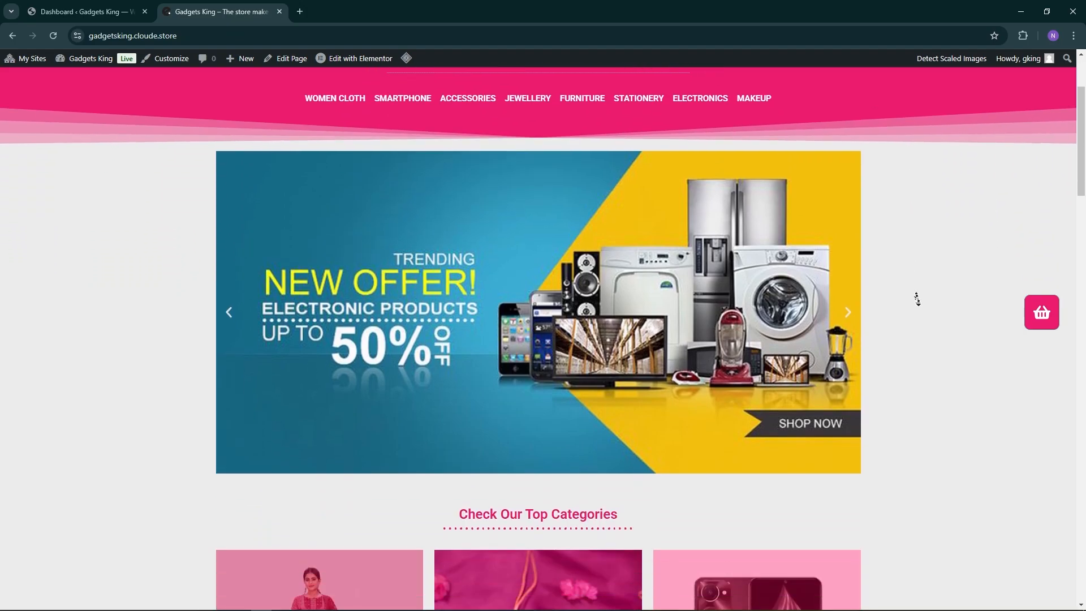
Open the About Us page from the homepage footer, read through it, and open the Contact Us page.
scroll(927, 271, "down", 18)
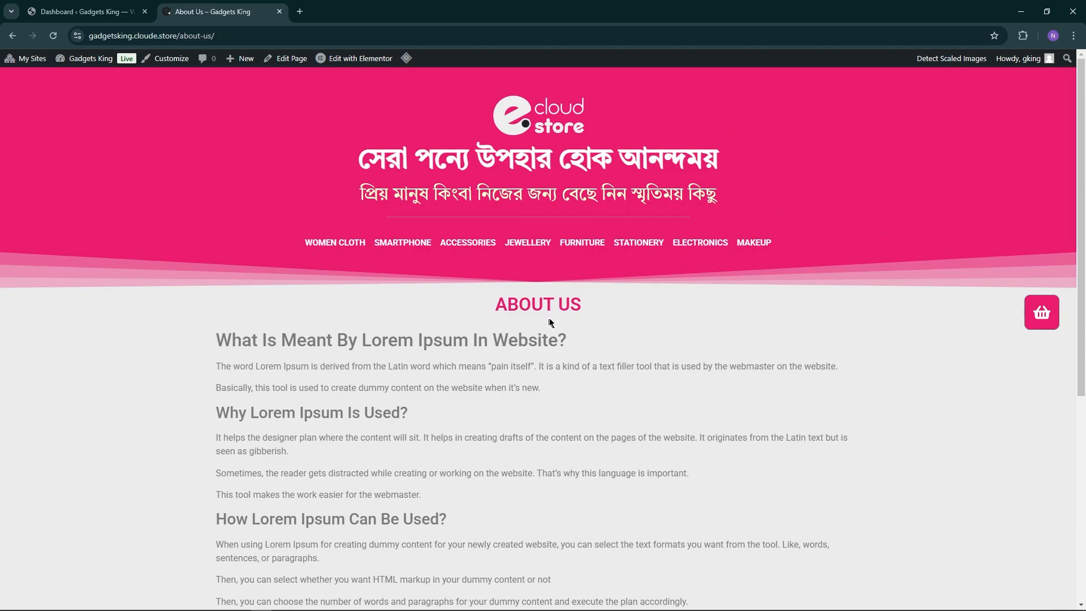
scroll(549, 323, "down", 3)
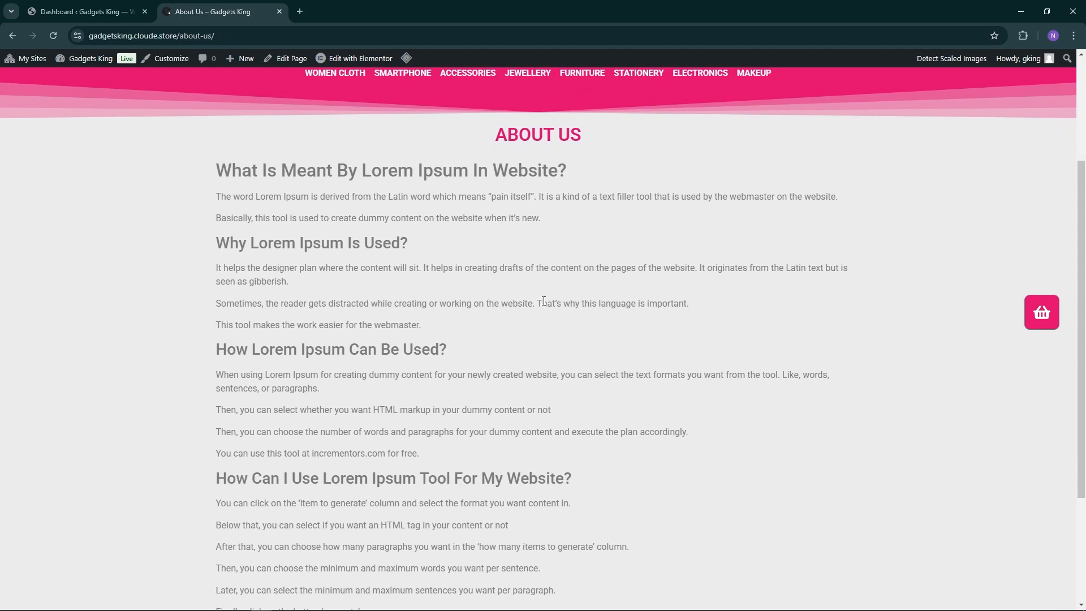
scroll(544, 301, "down", 3)
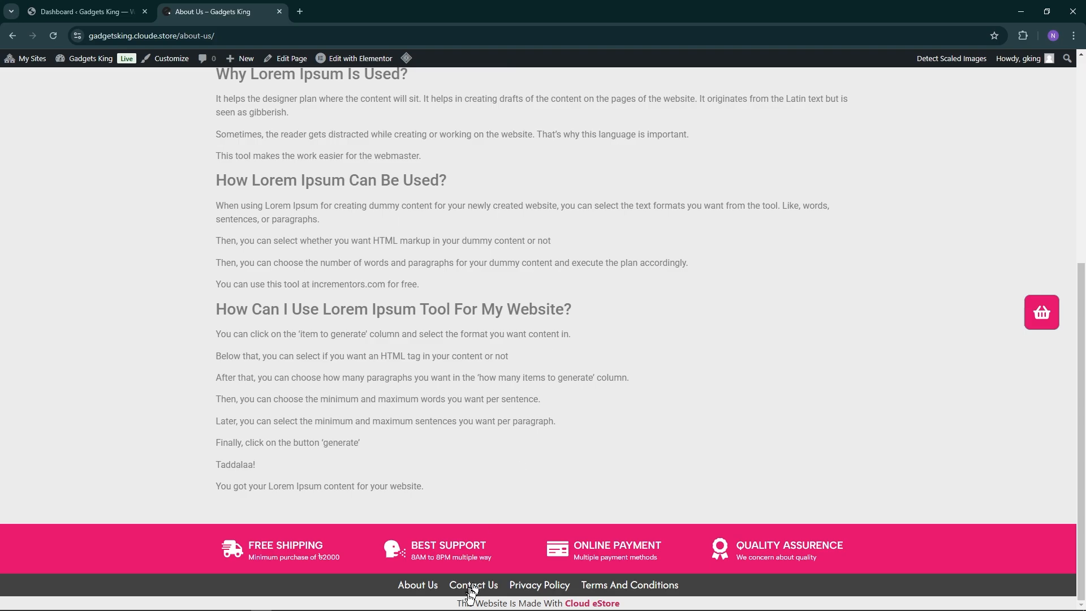
left_click(472, 586)
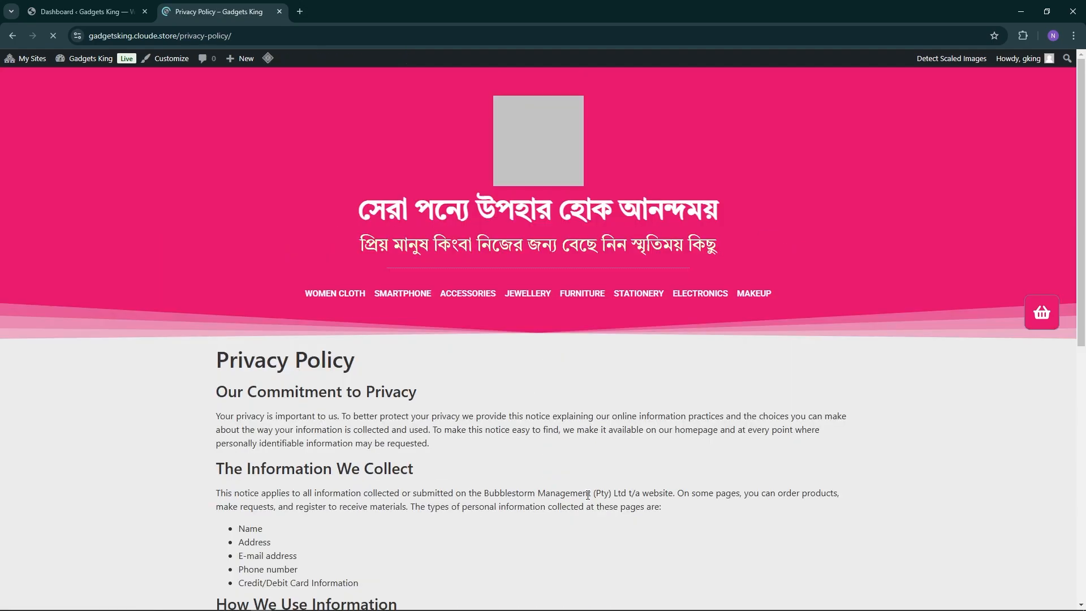
Read through the store's Privacy Policy page down to its footer links.
scroll(588, 227, "down", 5)
scroll(583, 227, "down", 3)
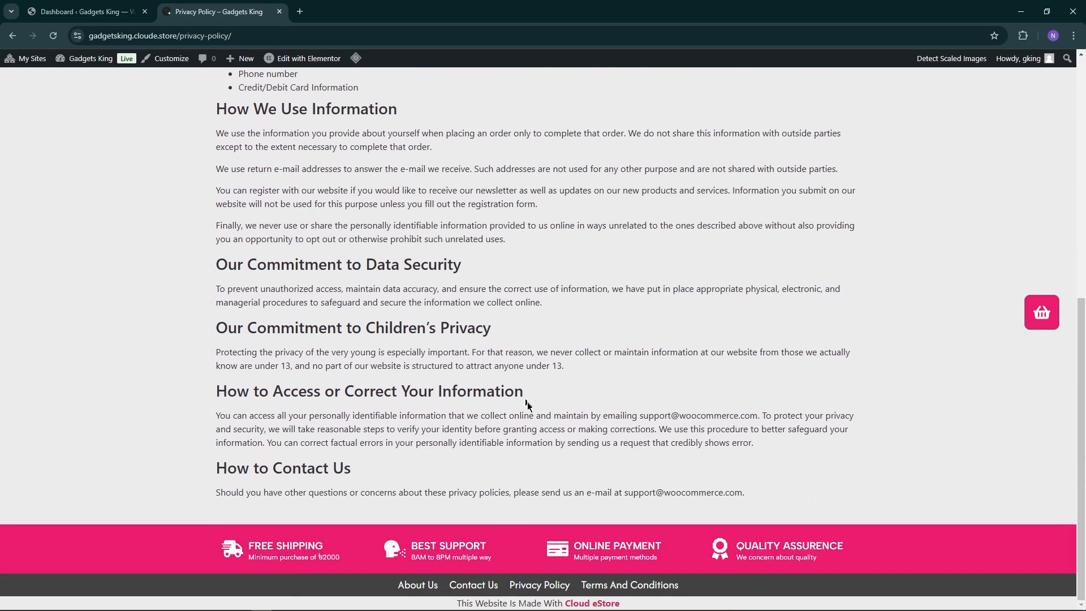
scroll(525, 401, "up", 7)
scroll(523, 480, "down", 6)
scroll(601, 594, "down", 1)
Open the Terms And Conditions page from the footer and skim its legal text.
left_click(615, 588)
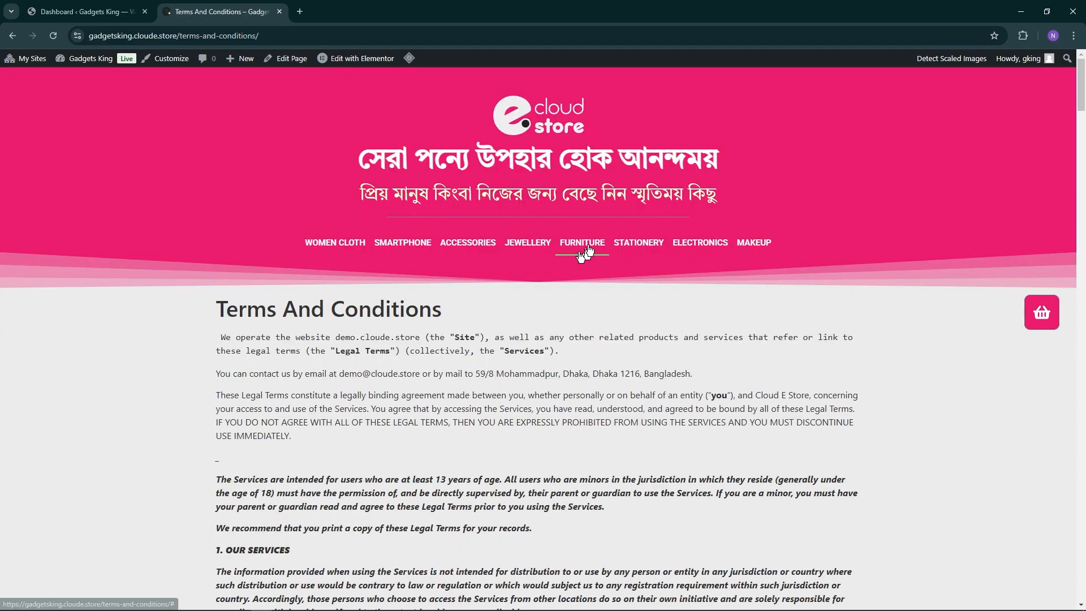
scroll(476, 396, "down", 8)
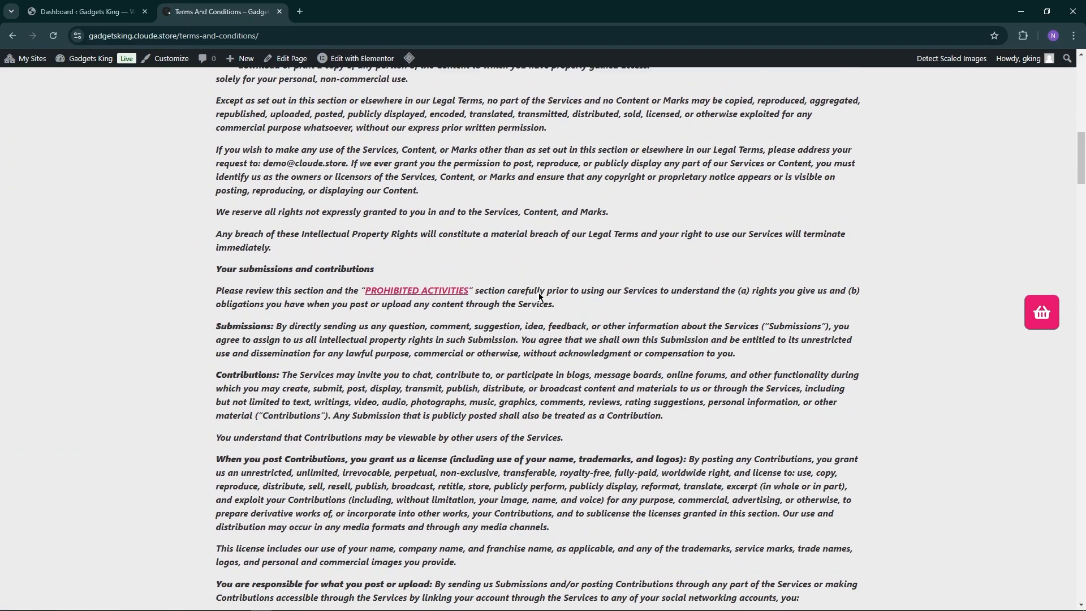
scroll(537, 295, "up", 11)
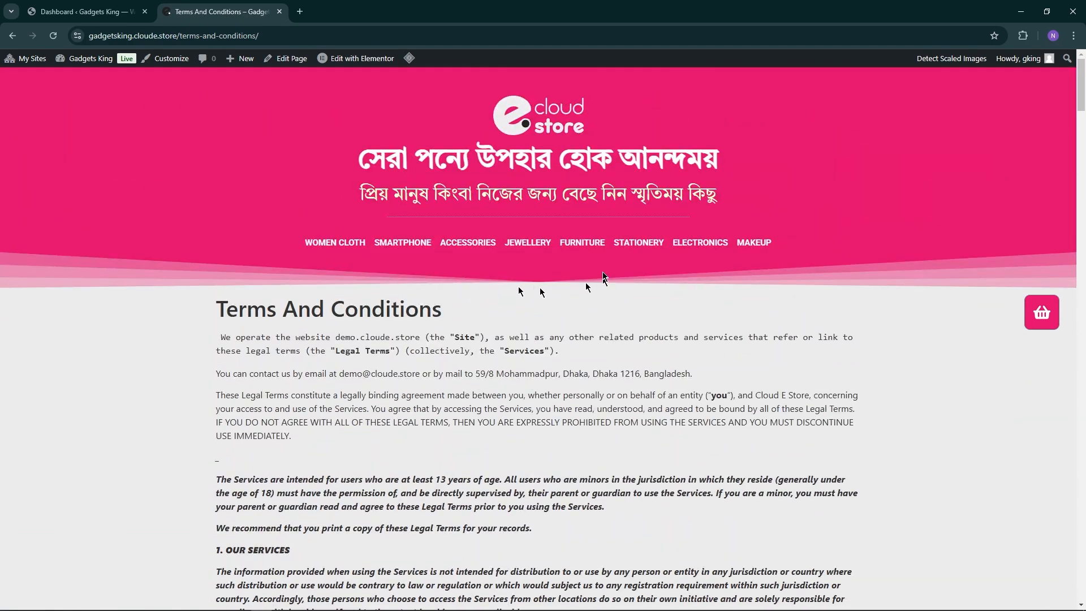
Open and close the shopping basket, and return to the storefront homepage through the header logo.
left_click(1041, 312)
left_click(683, 306)
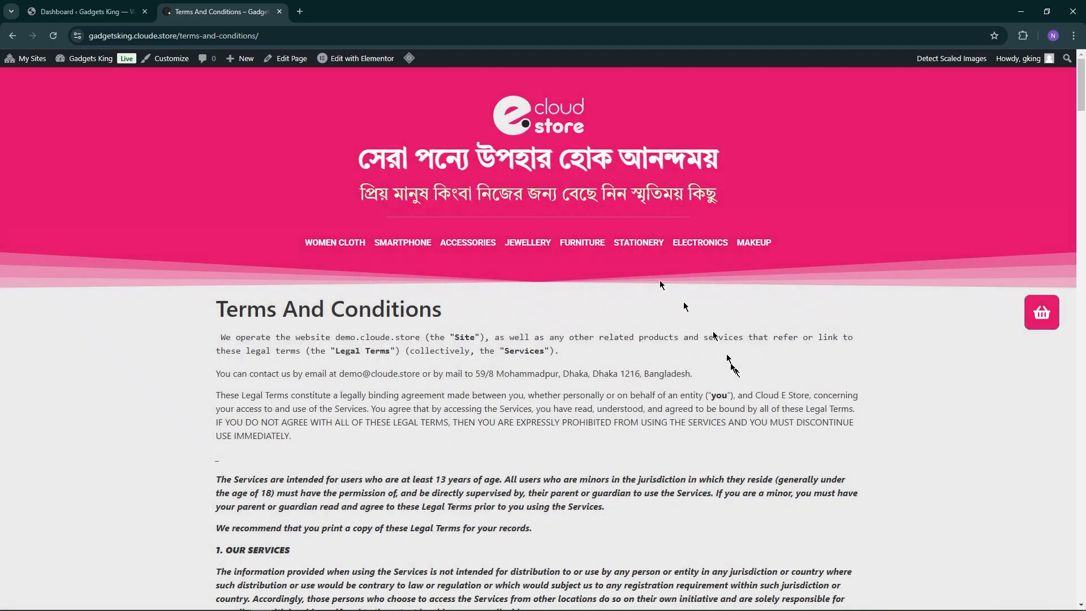
left_click(534, 121)
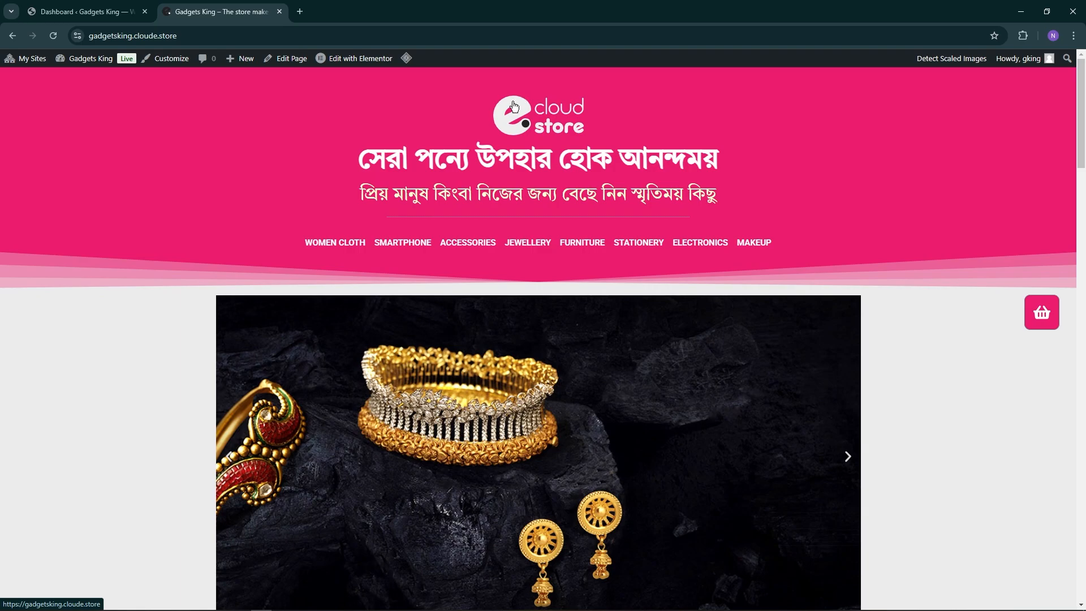
Switch to the WordPress dashboard and review the list of all pages, checking it against the live homepage.
left_click(88, 12)
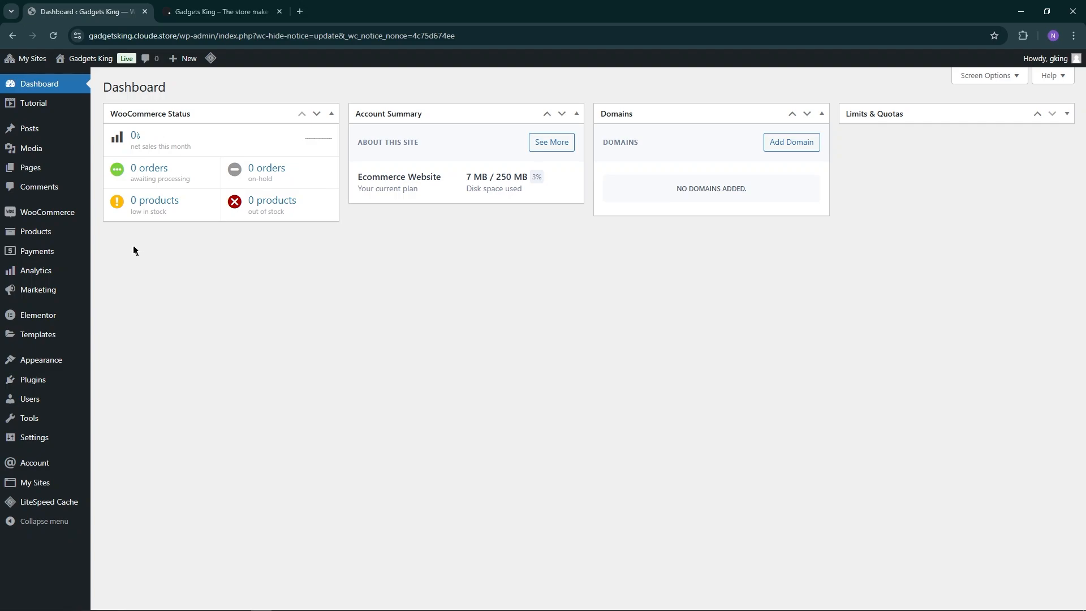
mouse_move(28, 176)
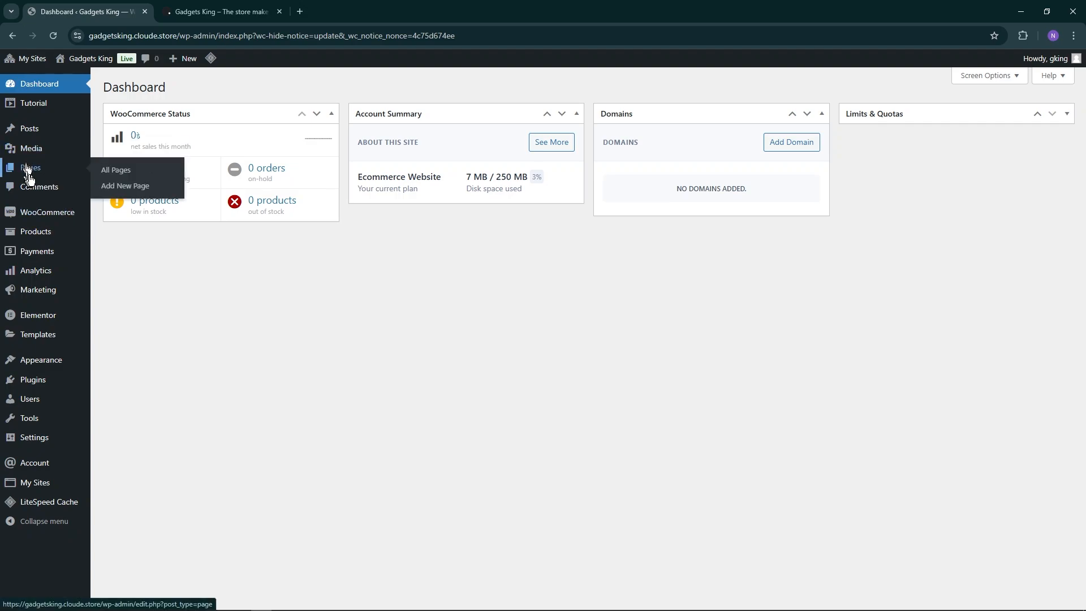
left_click(114, 170)
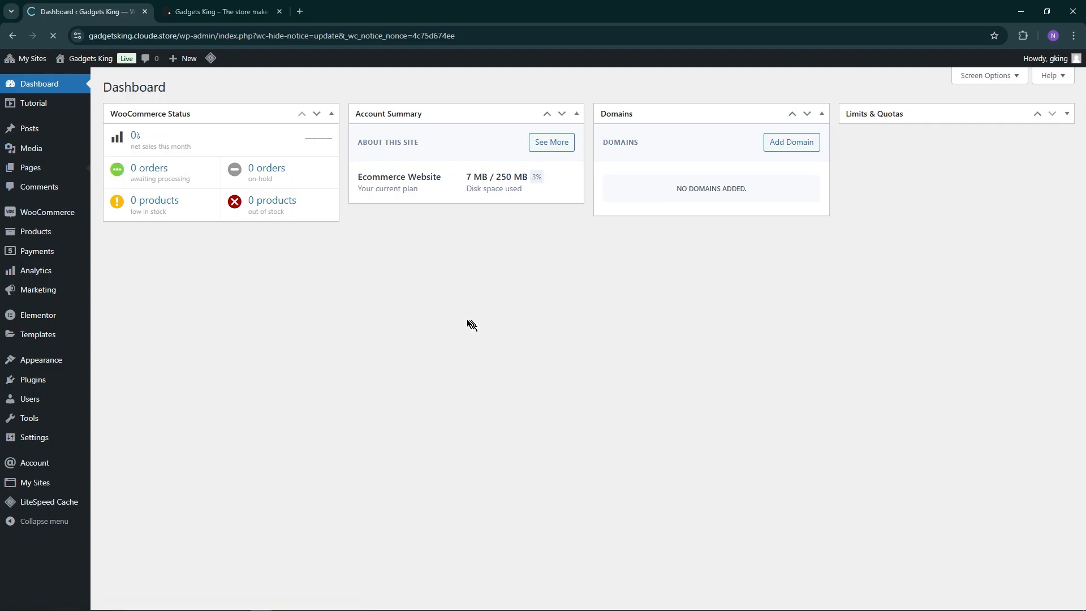
scroll(323, 235, "down", 1)
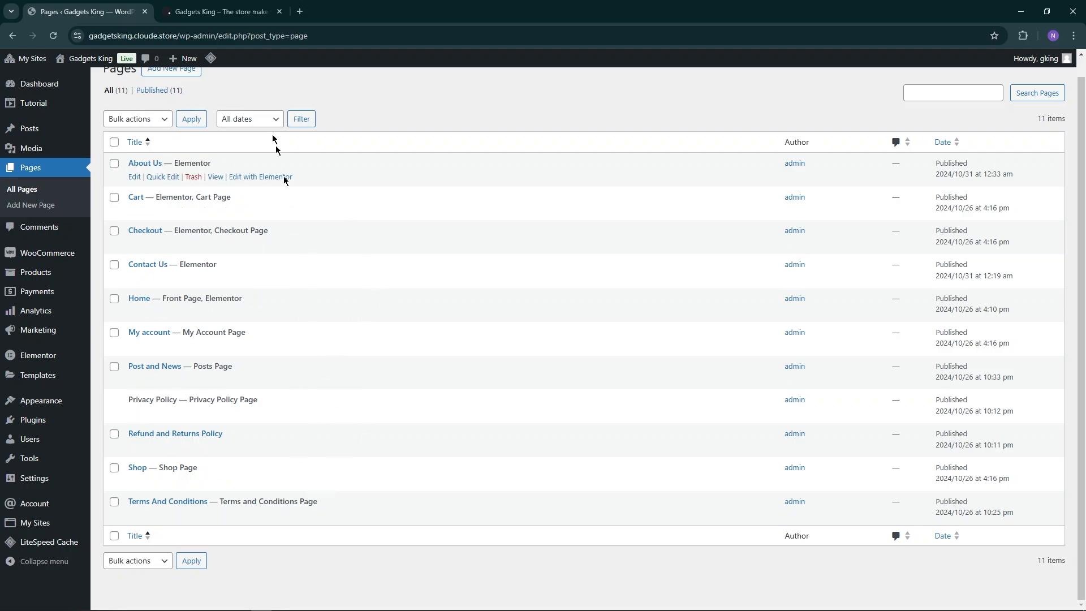
left_click(221, 11)
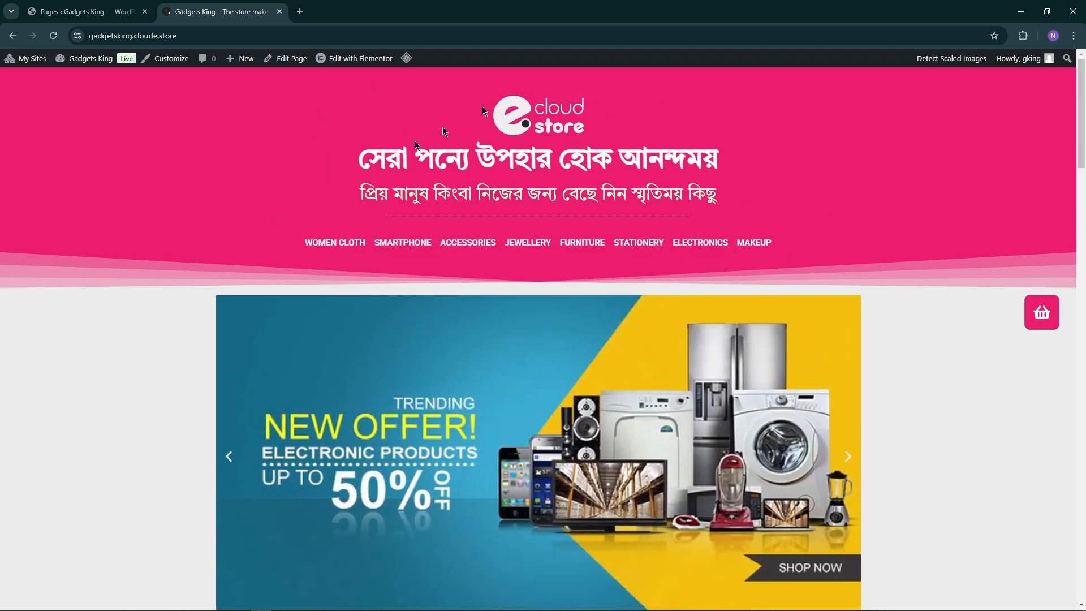
left_click(97, 8)
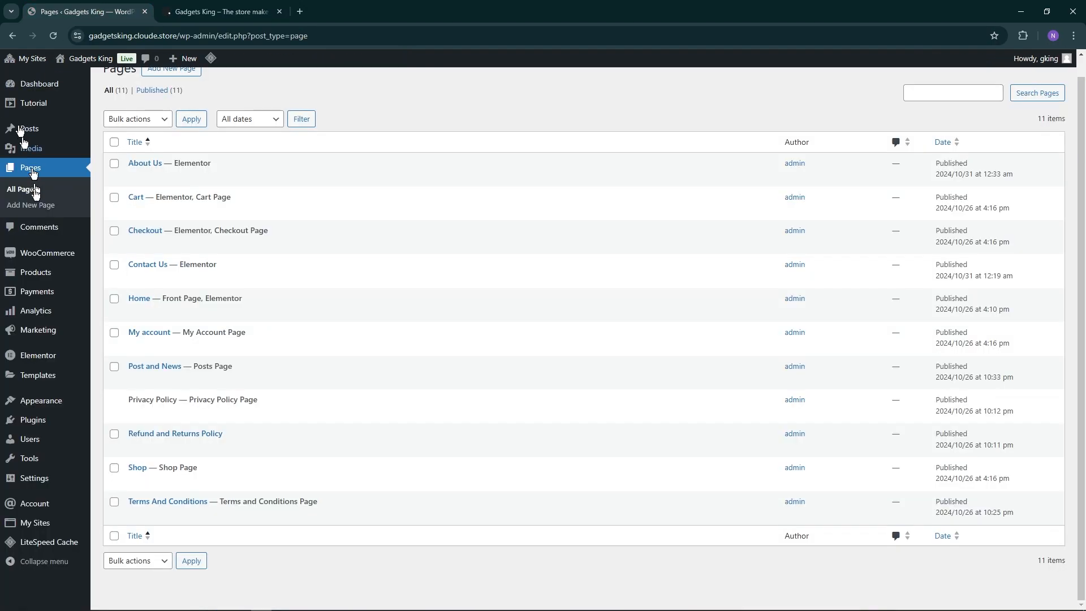
Open Elementor Header #107 from the Theme Builder for editing and select its logo image.
mouse_move(75, 382)
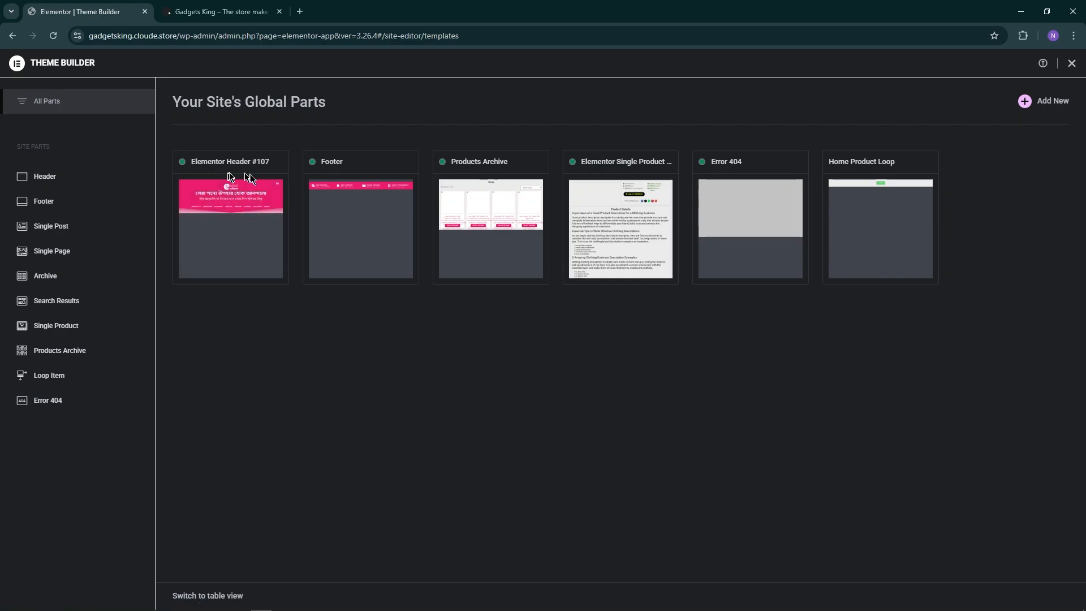
left_click(238, 209)
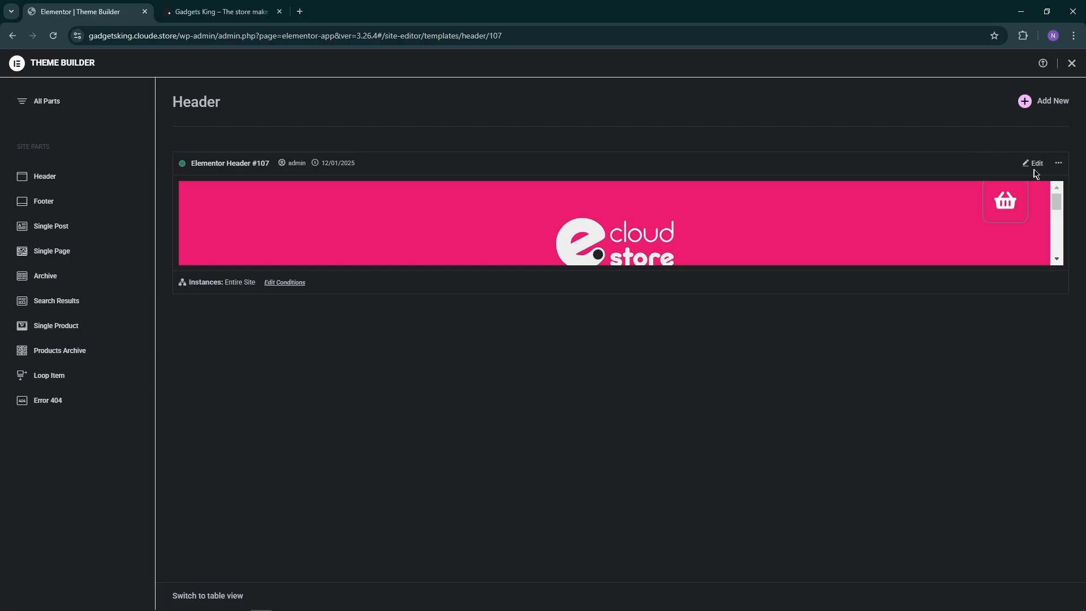
left_click(1036, 169)
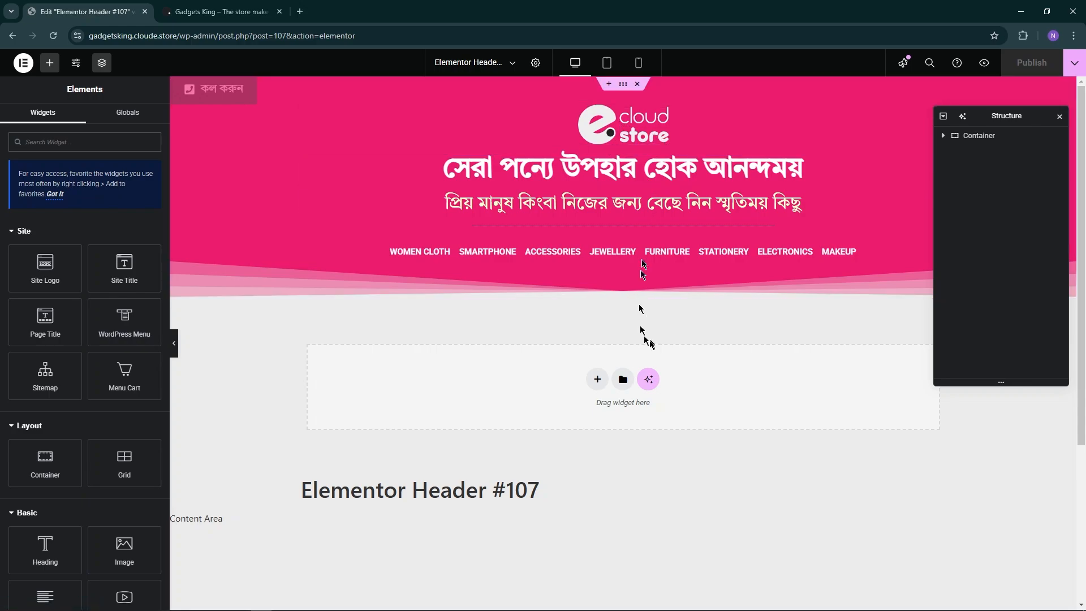
left_click(653, 135)
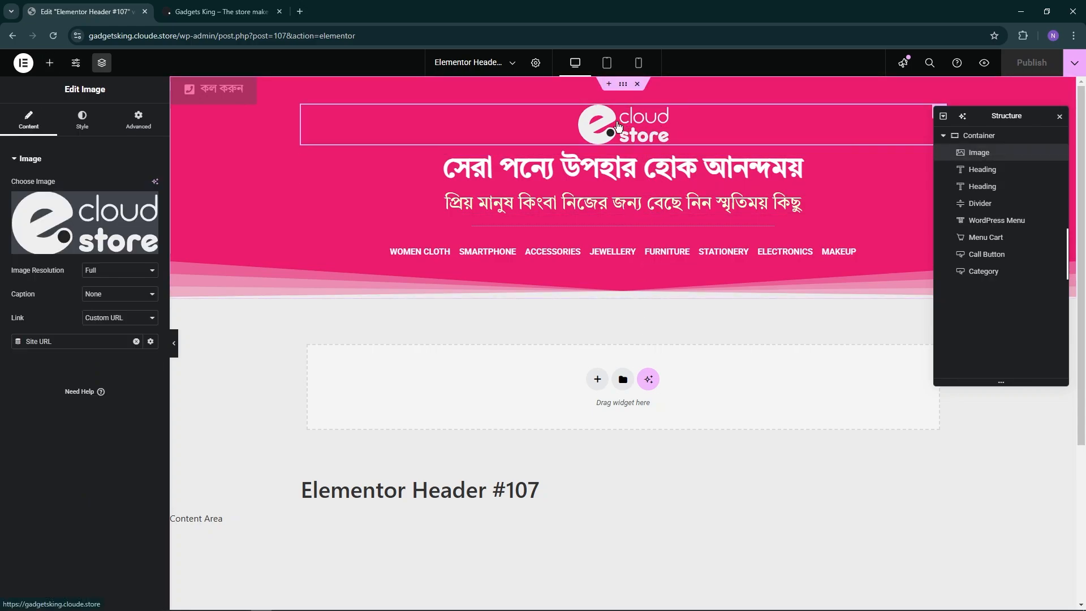
Browse the media library for the header logo image, then close it while keeping the existing logo.
left_click(67, 226)
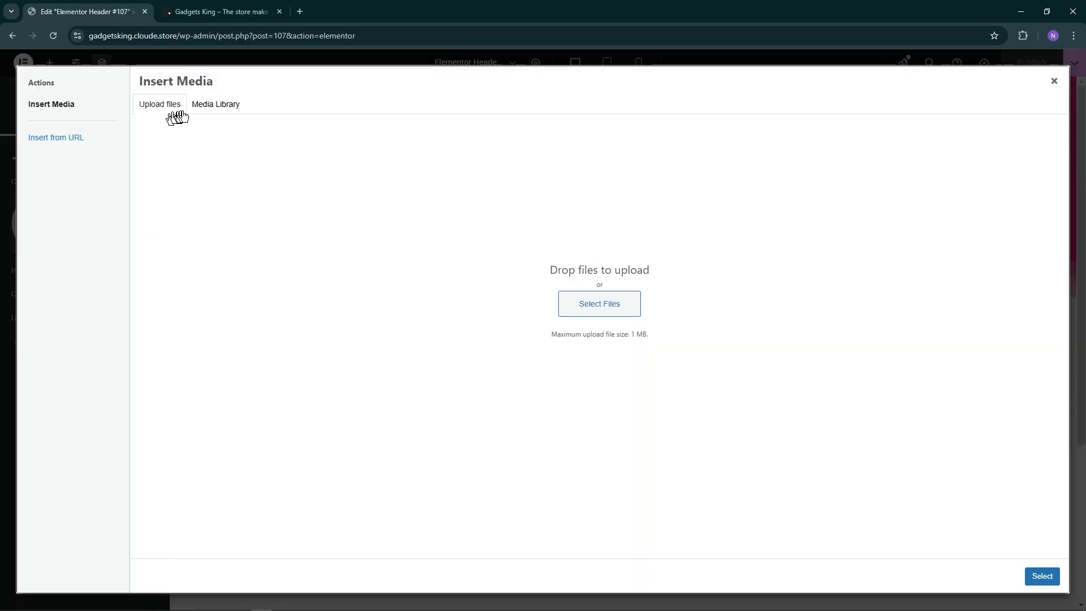
left_click(216, 104)
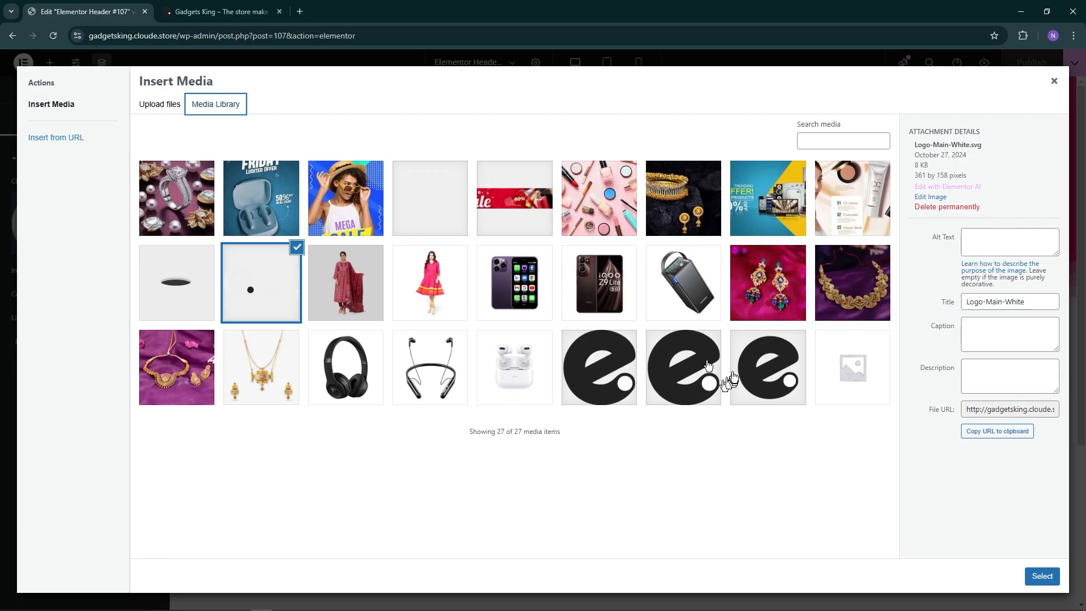
left_click(1054, 81)
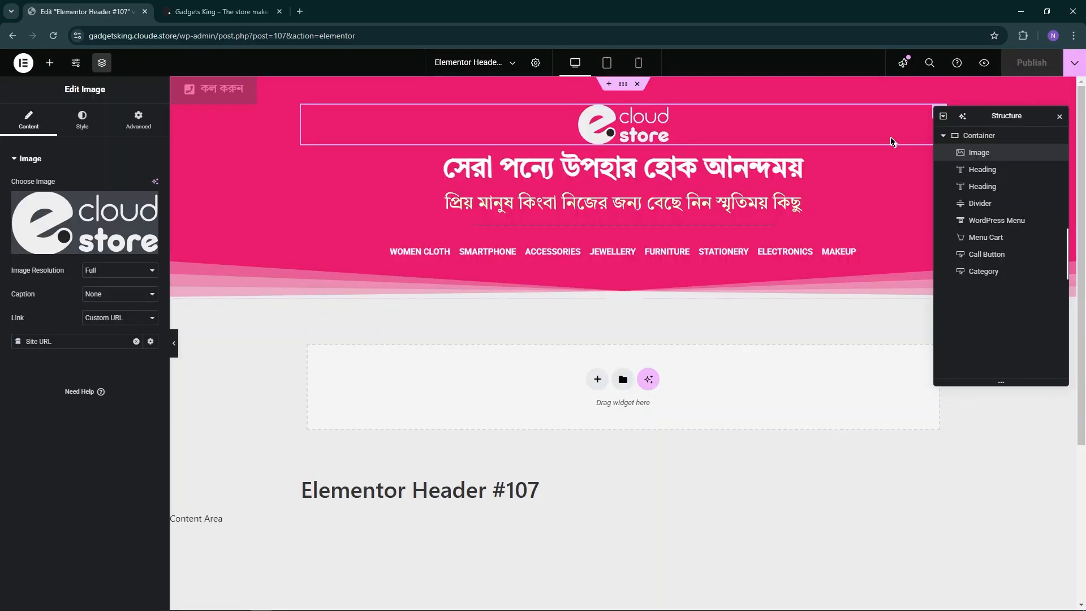
Inspect the title text of both Bengali headings below the header logo.
left_click(598, 170)
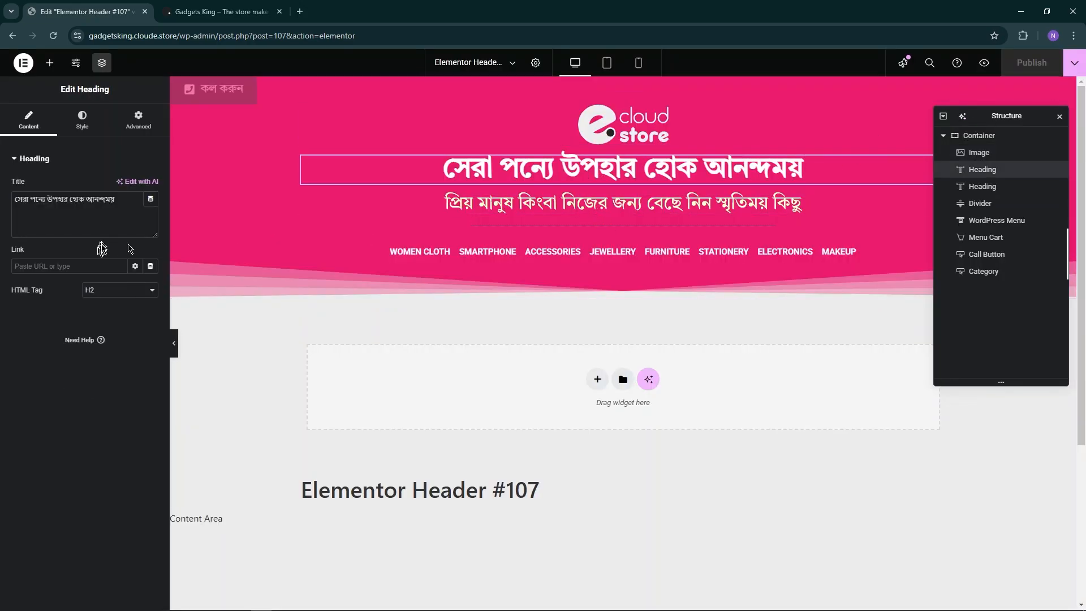
left_click_drag(115, 207, 4, 216)
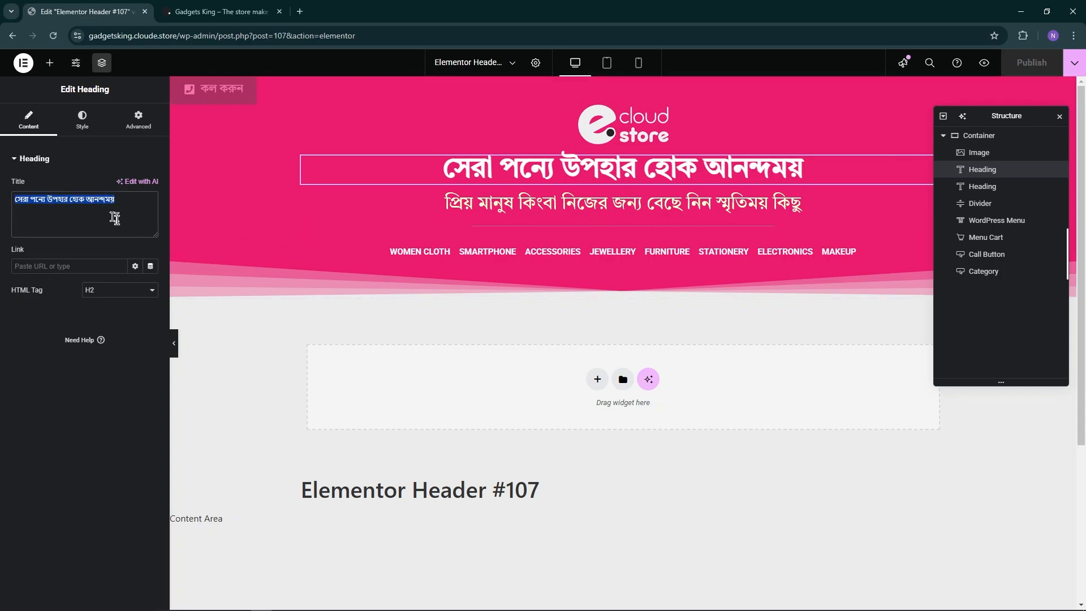
left_click(598, 208)
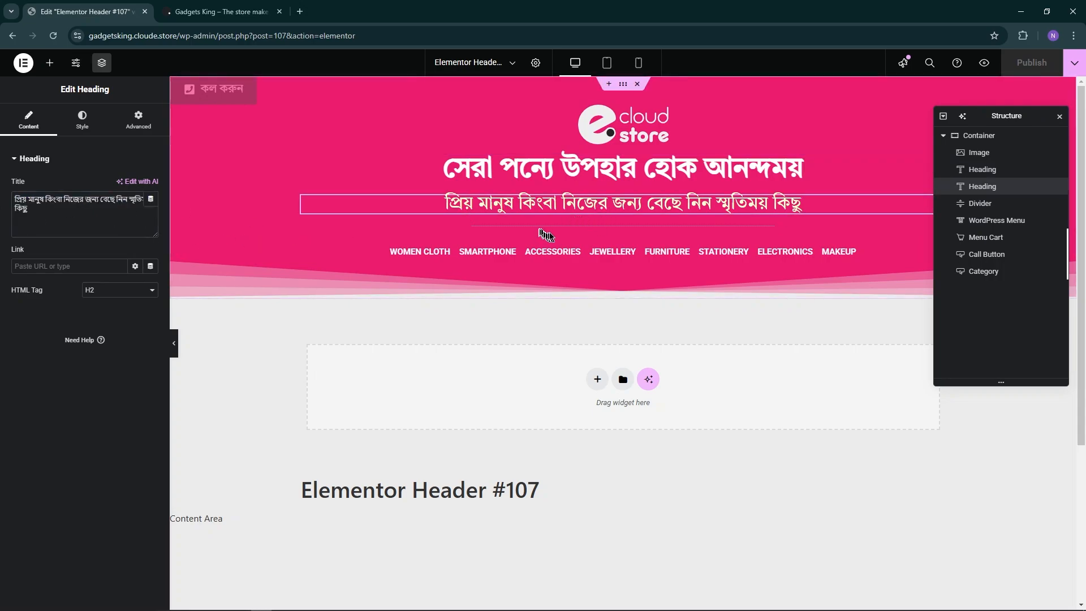
Set the header's WordPress Menu widget to use the Category menu and publish the header.
left_click(892, 259)
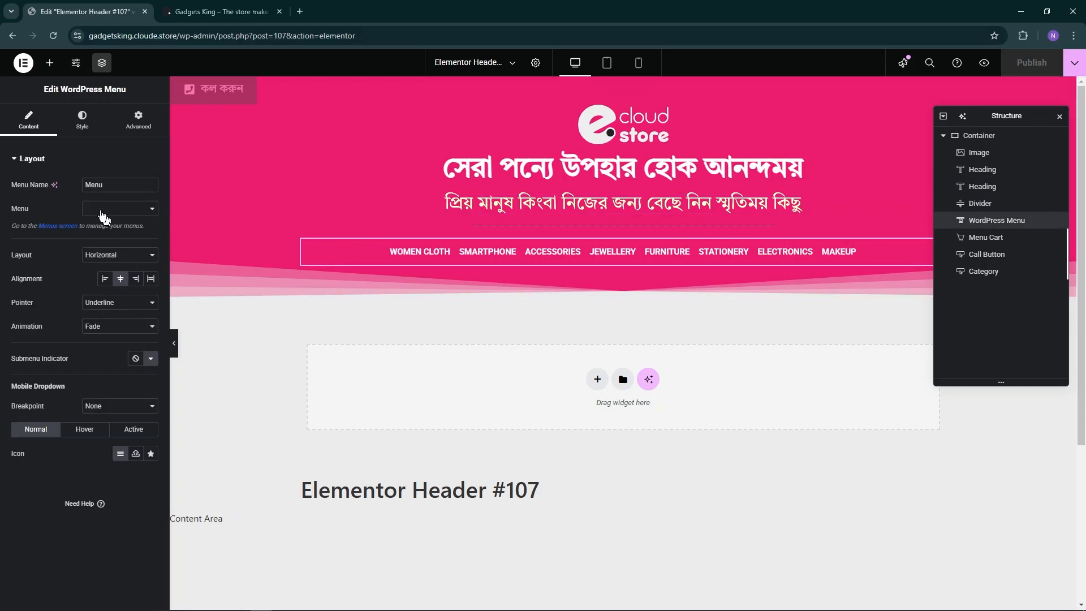
left_click(136, 213)
left_click(122, 225)
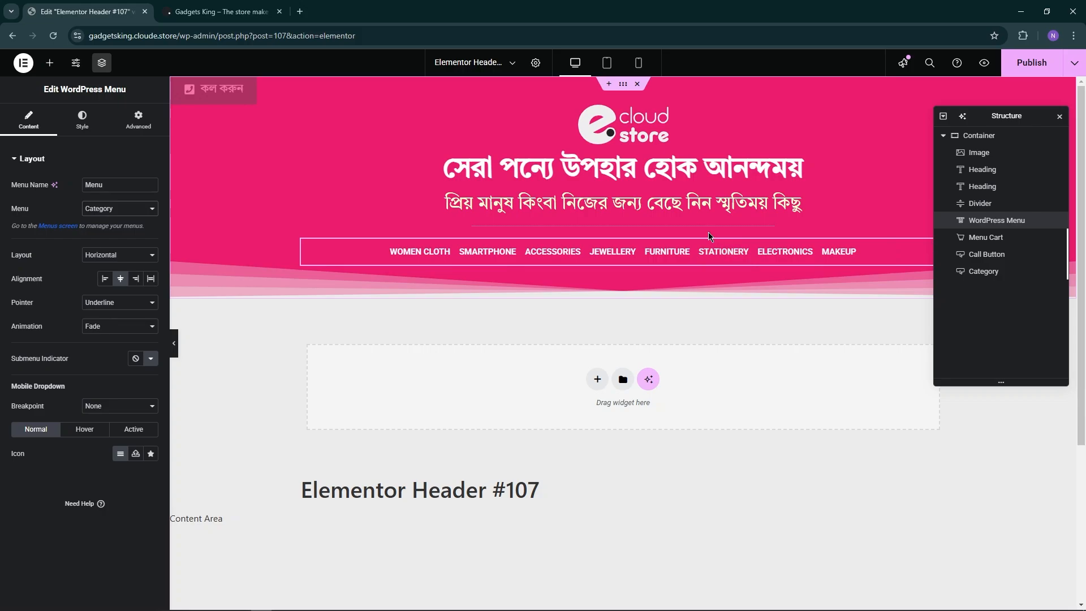
left_click(154, 213)
left_click(150, 212)
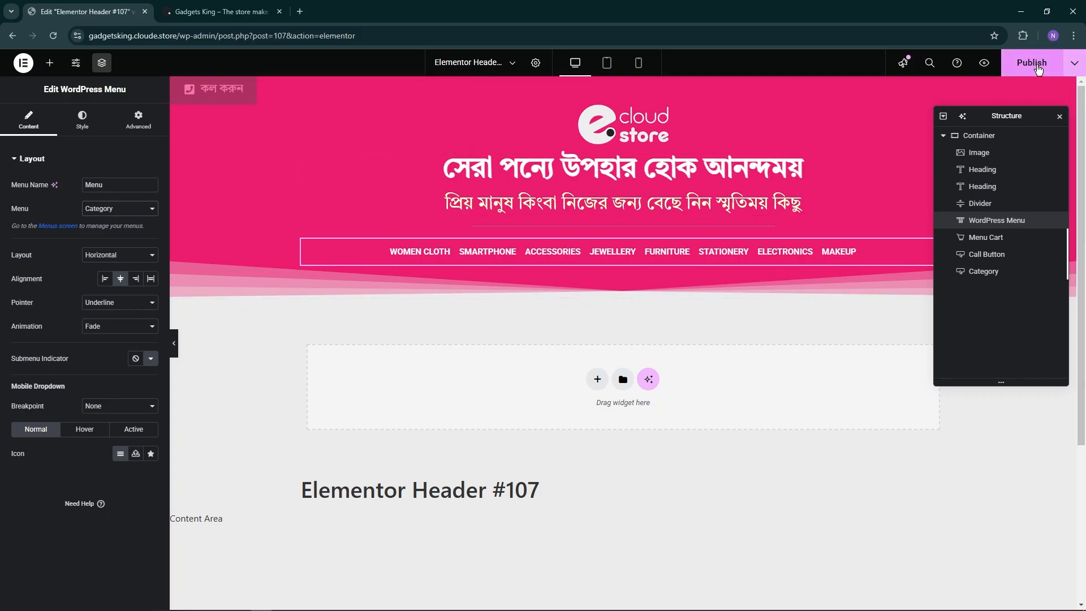
Check the header and banner on the live homepage, then return to the header editor.
key("ctrl+Tab")
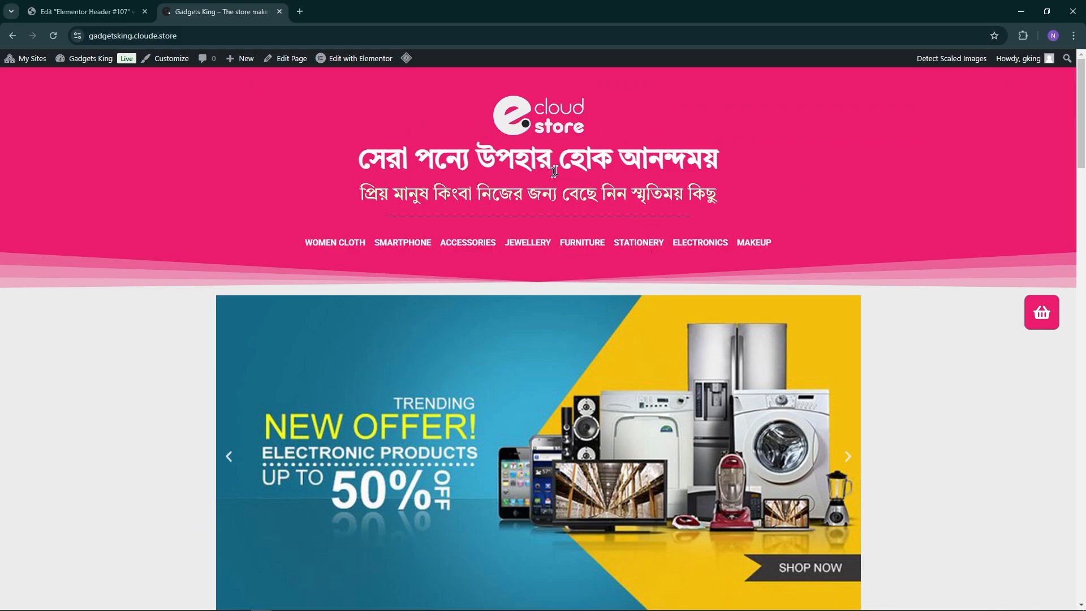
scroll(554, 170, "down", 3)
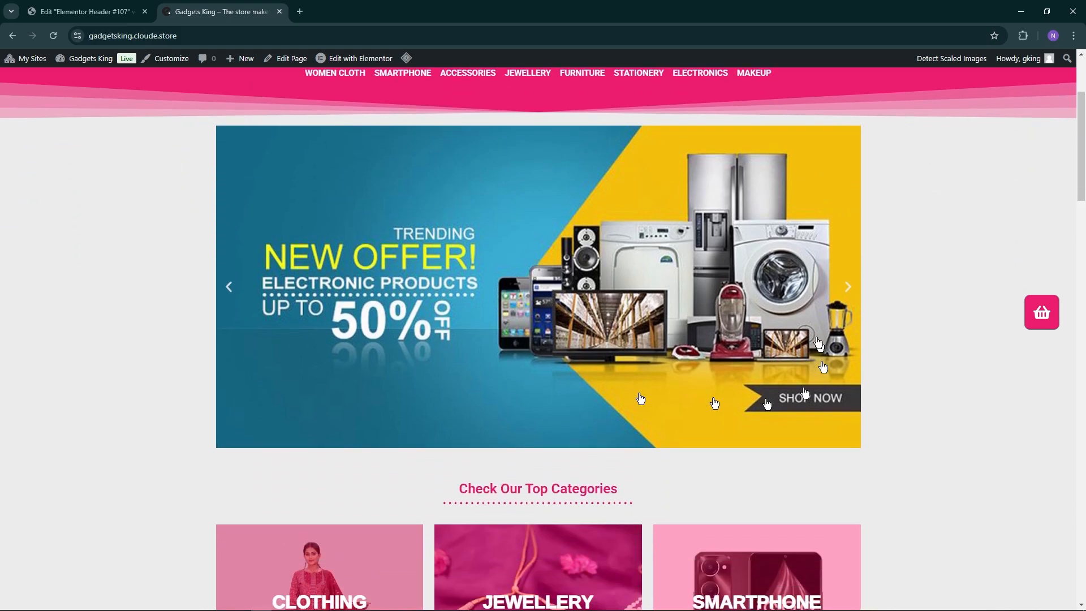
key("ctrl+Tab")
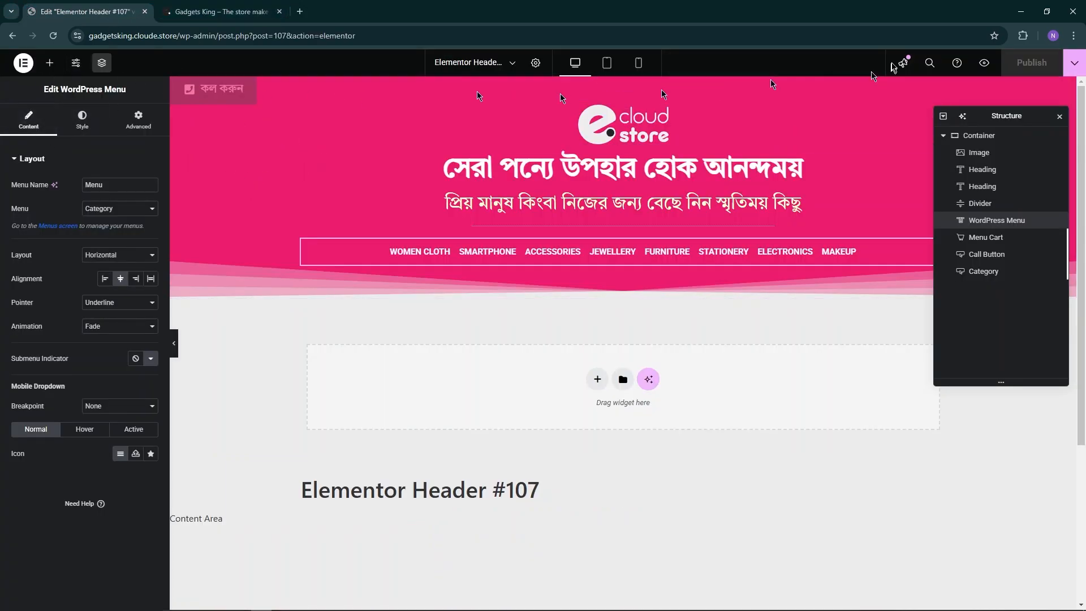
Leave the header editor for the WordPress dashboard and open the list of all pages.
left_click(21, 63)
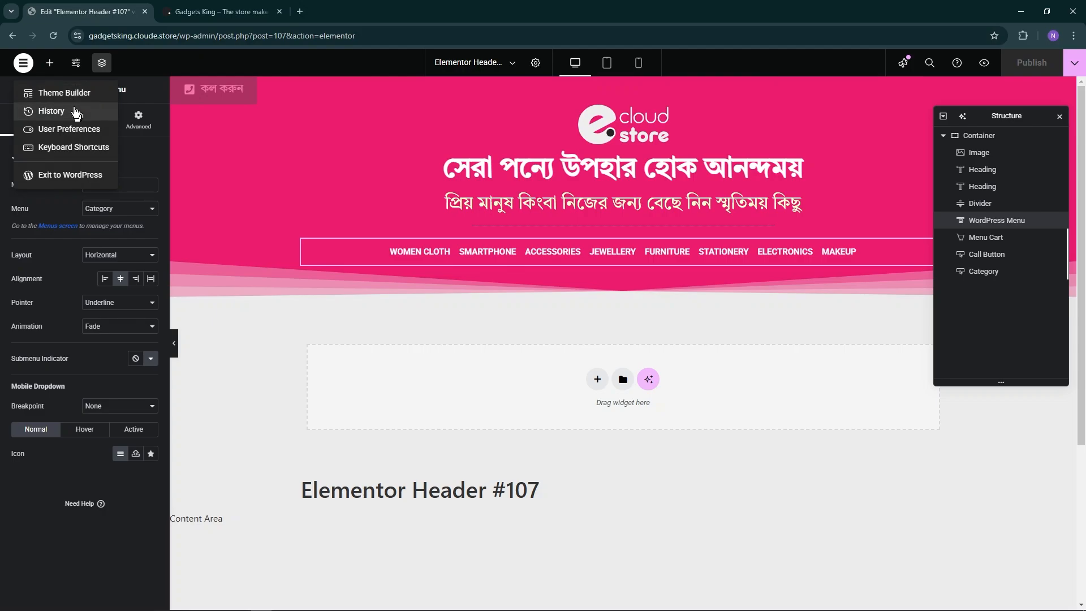
left_click(72, 91)
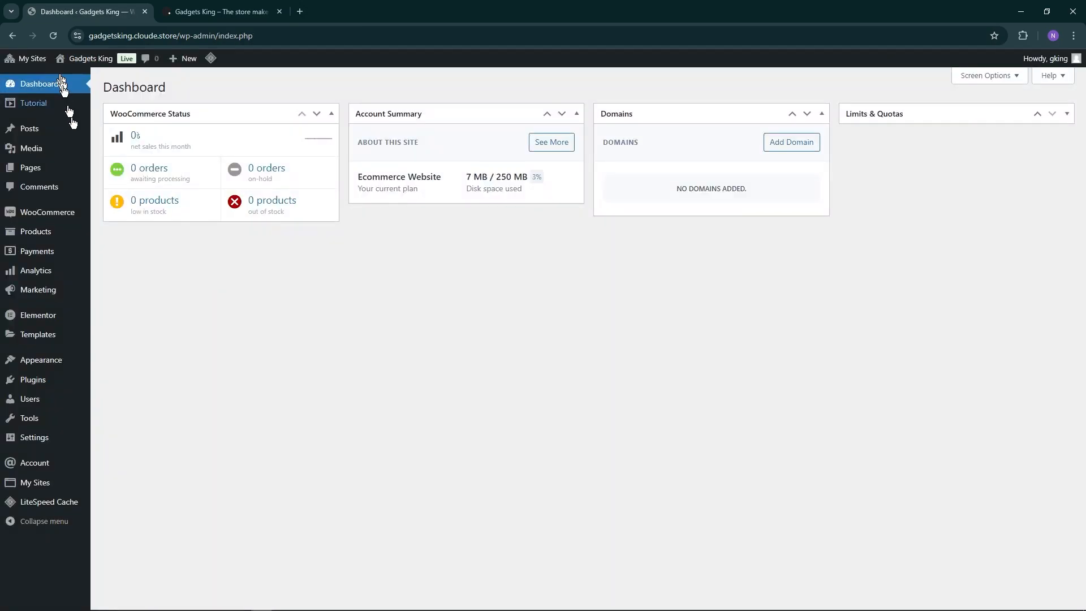
mouse_move(53, 168)
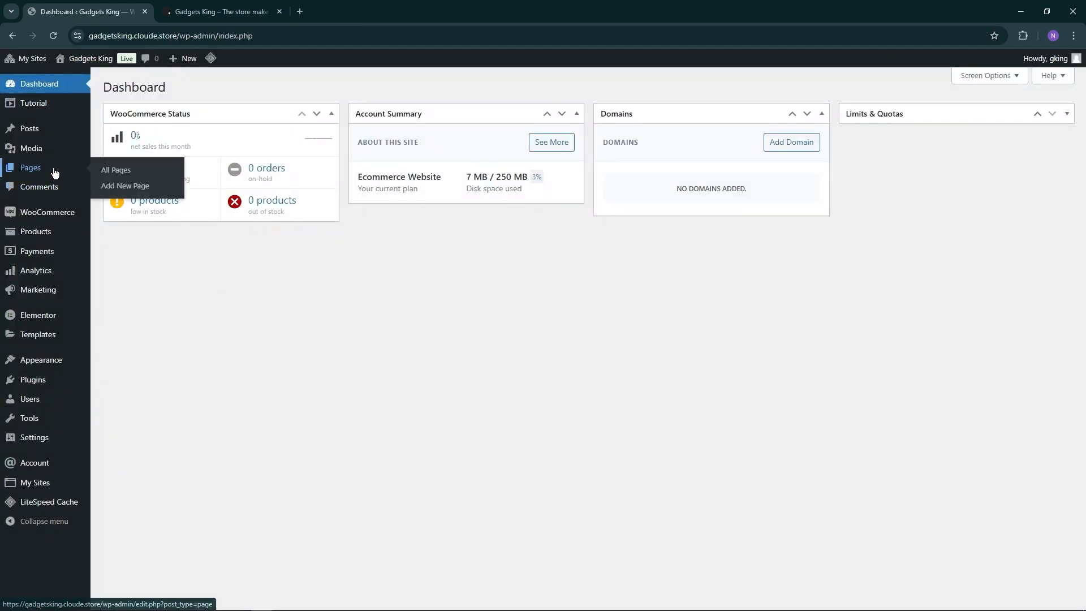
left_click(129, 173)
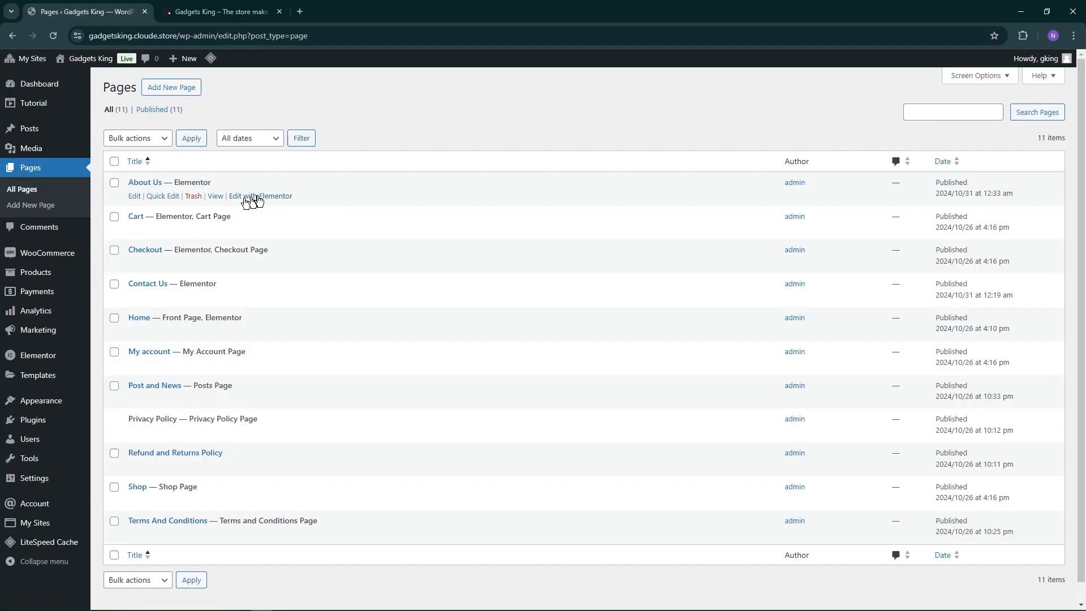
Open the Home page in the Elementor editor in a new browser tab.
scroll(274, 329, "down", 1)
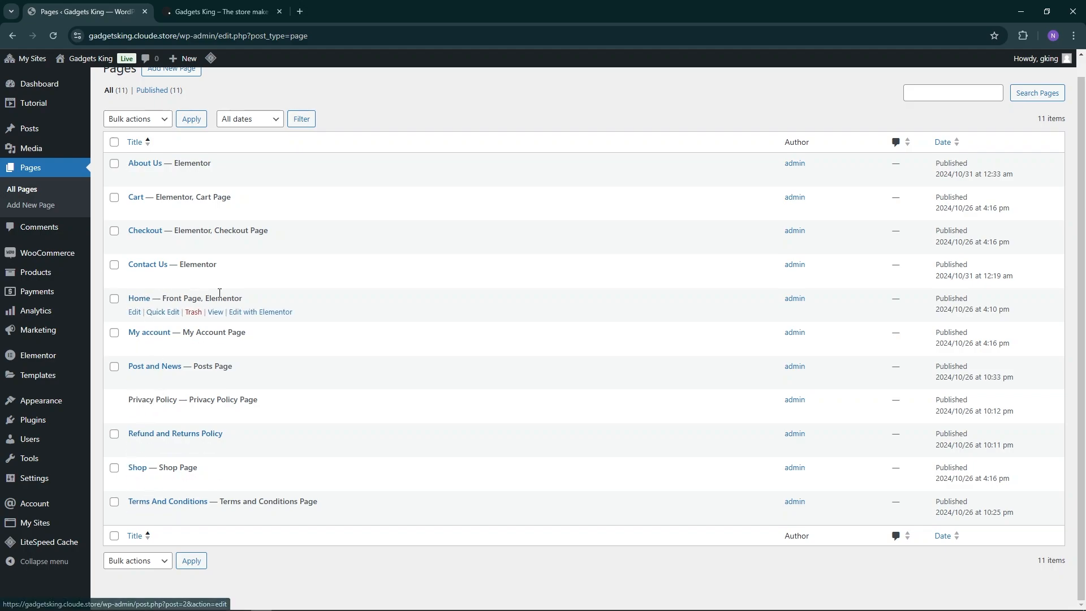
right_click(268, 318)
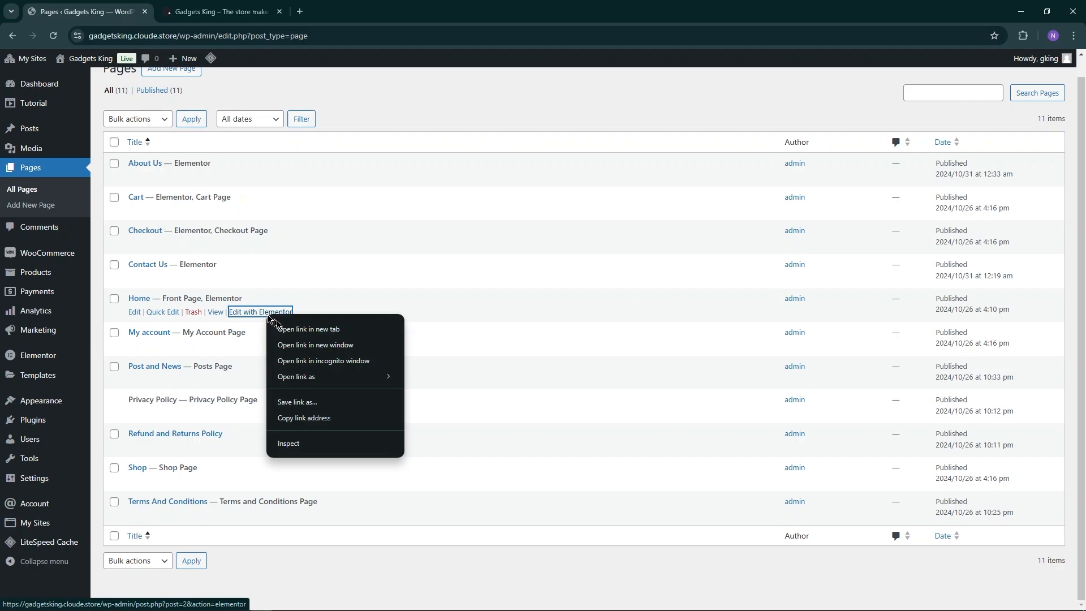
left_click(304, 329)
left_click(225, 17)
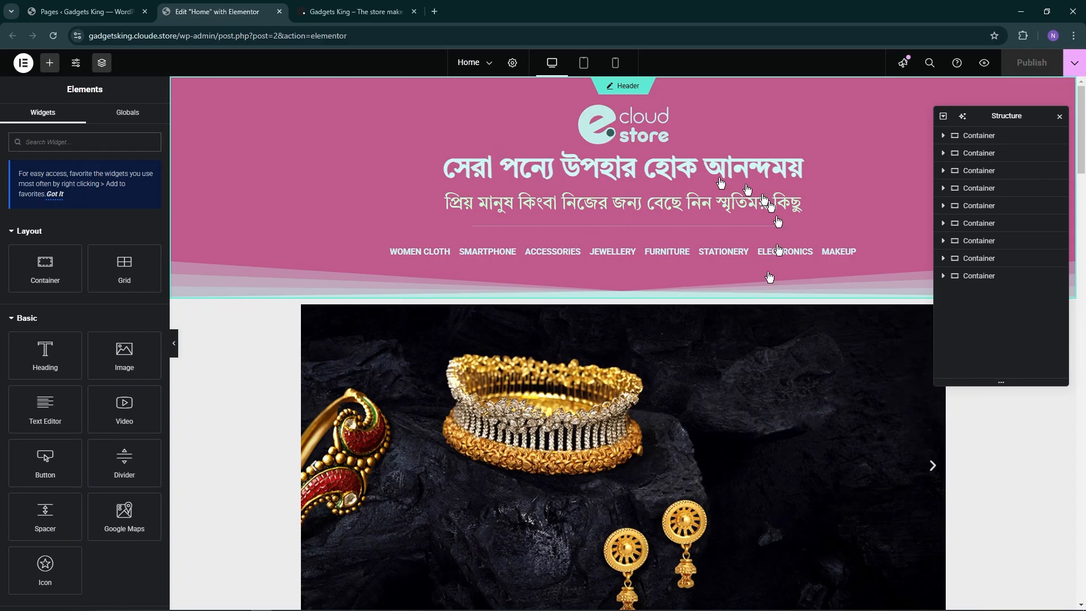
Skim the Home page's sections, select the banner Slides widget below the header, and advance its slides.
scroll(652, 329, "down", 2)
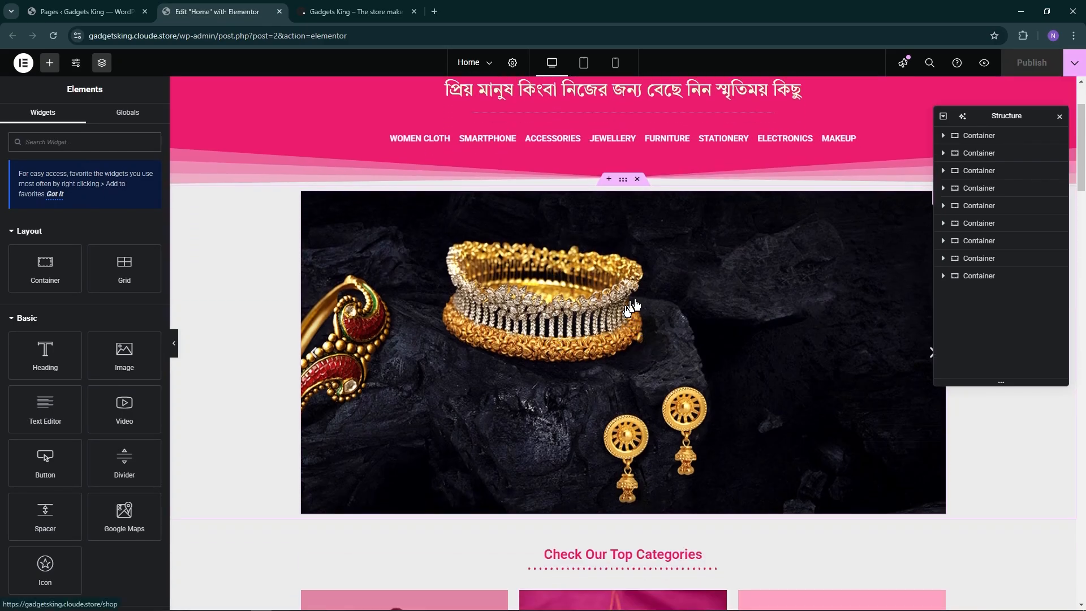
scroll(627, 302, "down", 15)
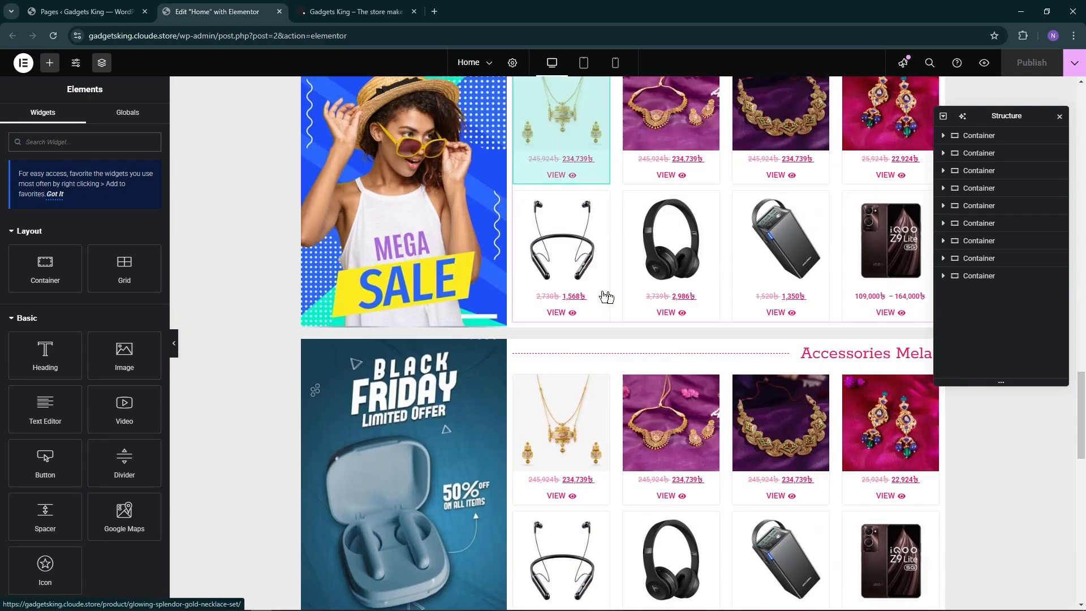
scroll(606, 296, "down", 10)
scroll(564, 408, "up", 20)
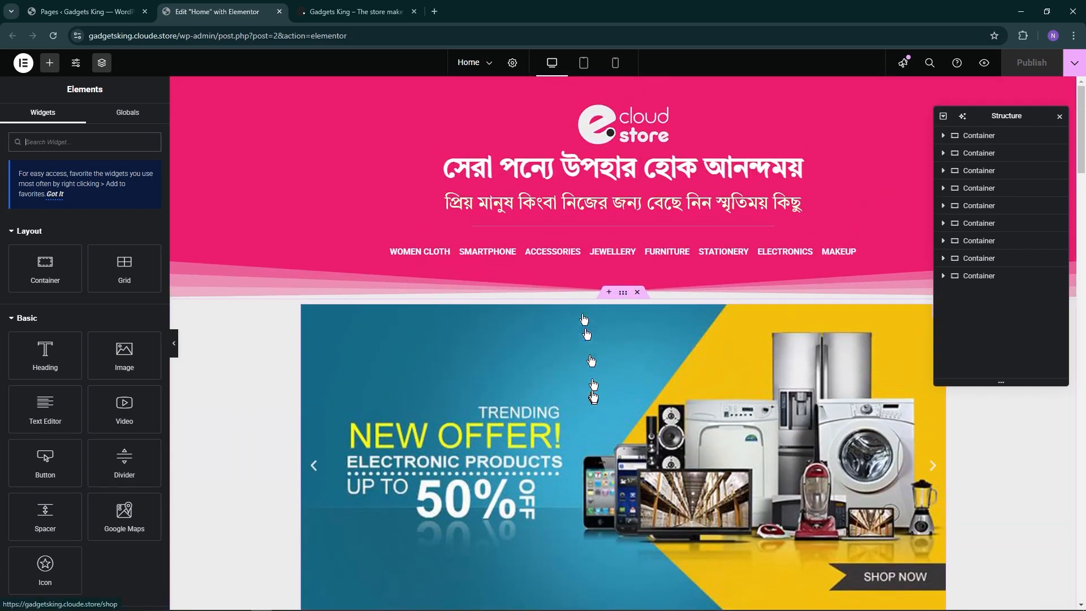
scroll(588, 390, "down", 4)
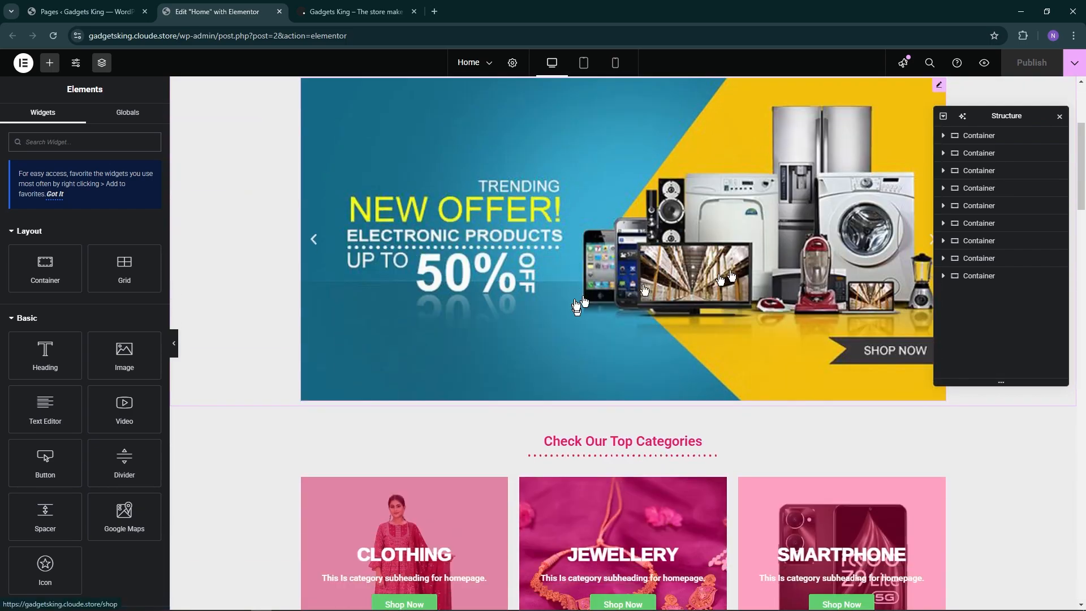
left_click(546, 252)
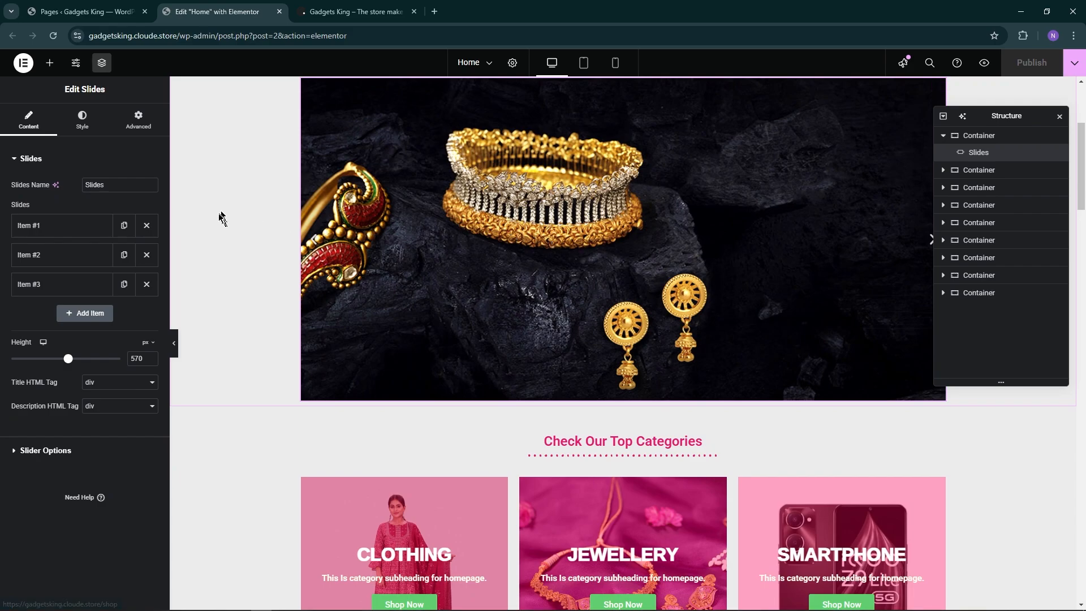
scroll(292, 262, "up", 2)
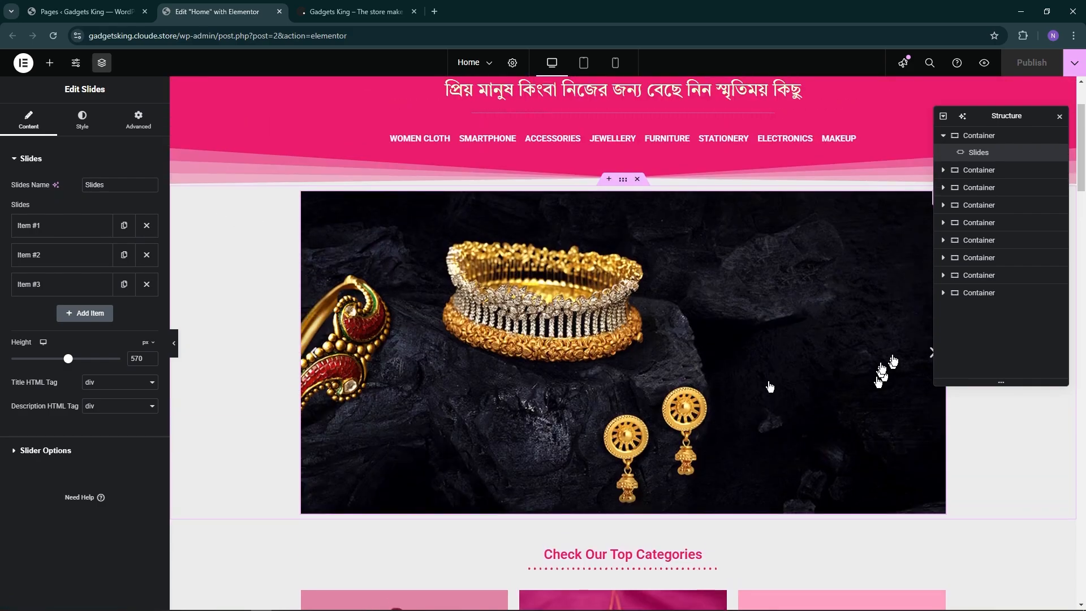
left_click(926, 355)
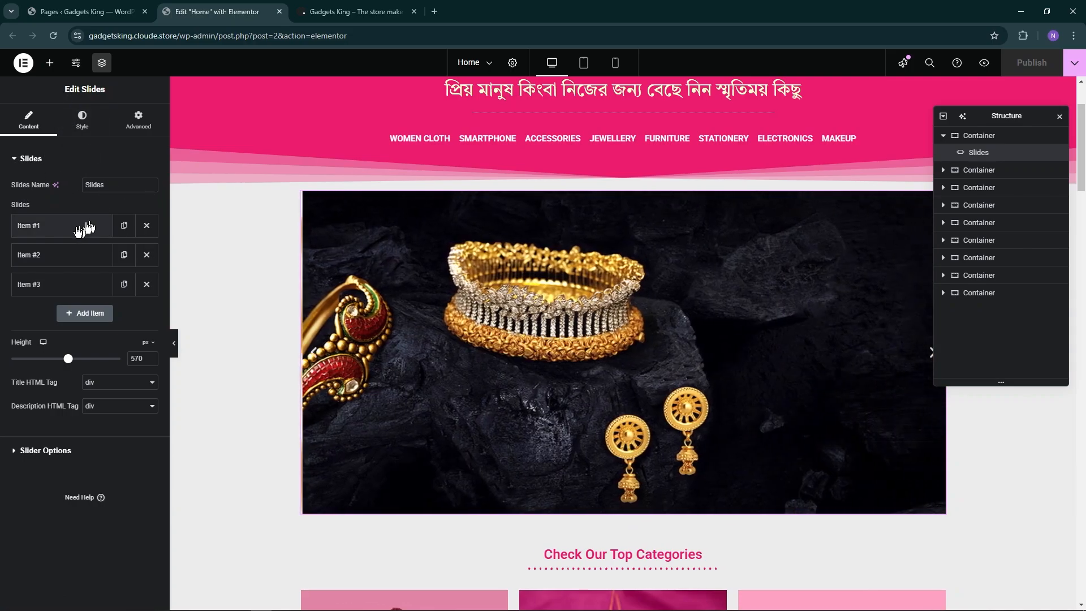
Inspect the background settings of slides Item #2 and Item #1, and Item #1's content fields.
left_click(64, 258)
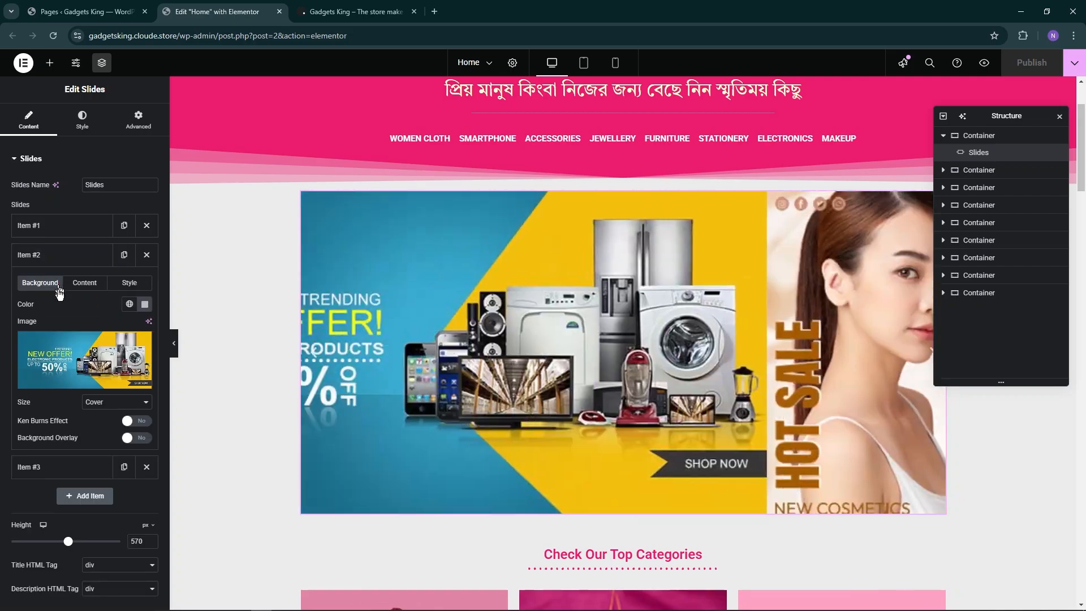
left_click(63, 254)
left_click(63, 225)
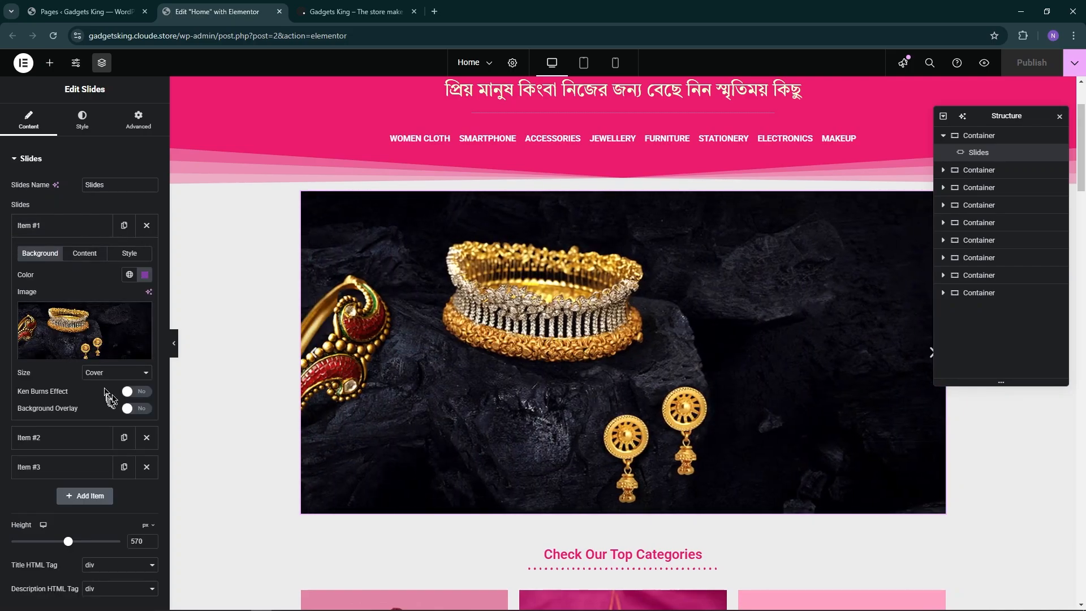
left_click(91, 260)
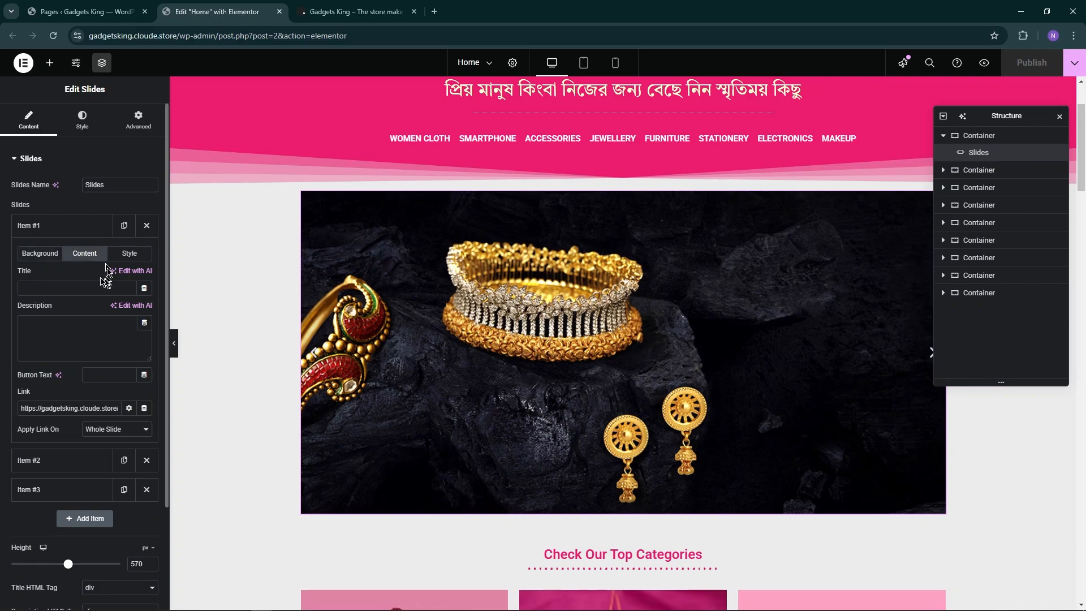
left_click(45, 256)
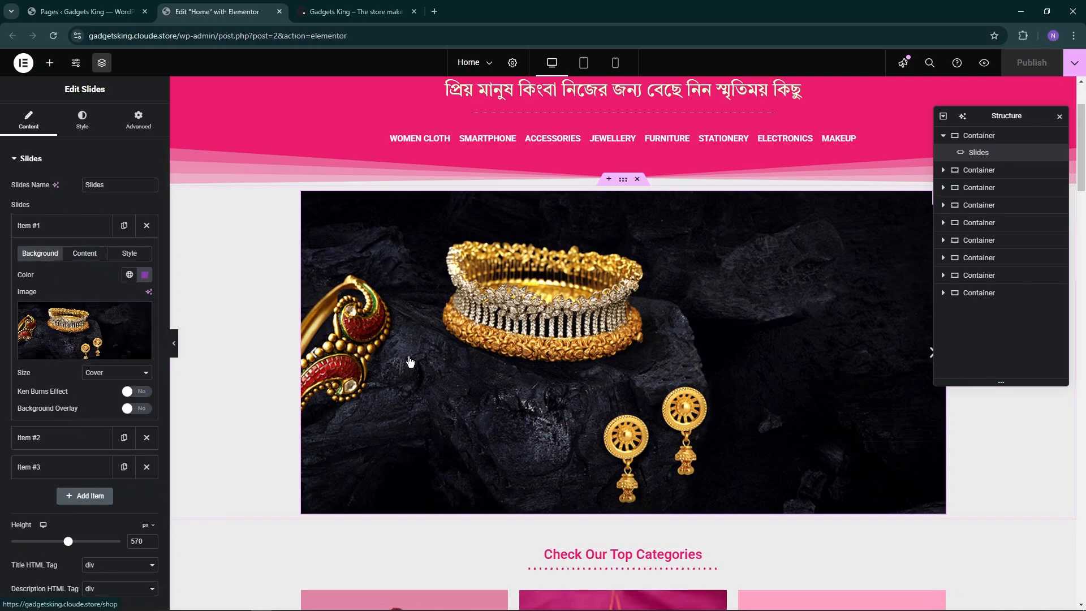
Open the background image picker for slide Item #1, look through its upload and media library options, and close it without choosing an image.
left_click(95, 335)
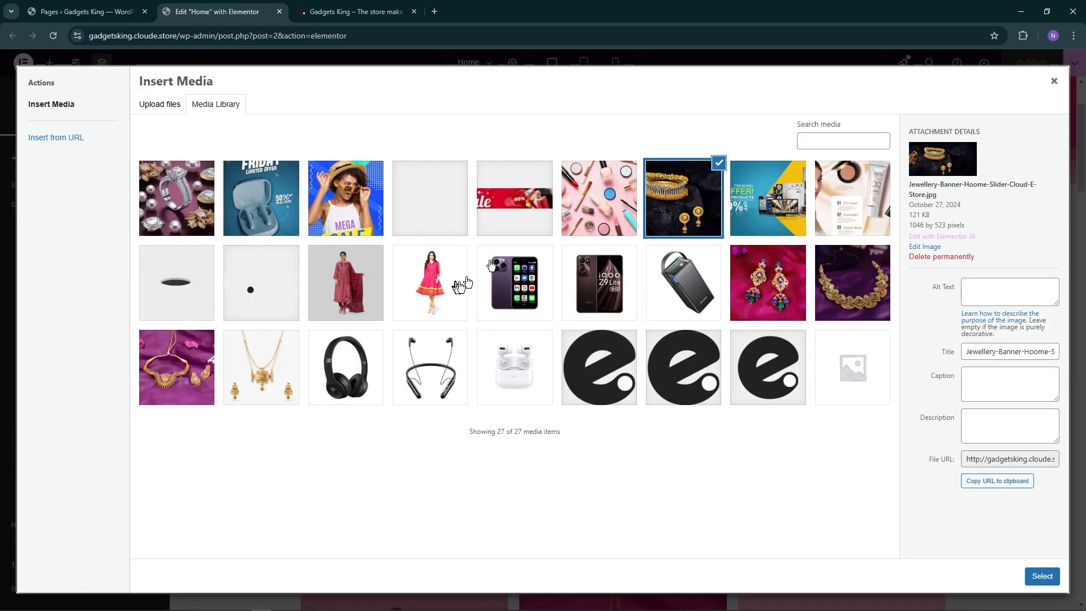
left_click(157, 102)
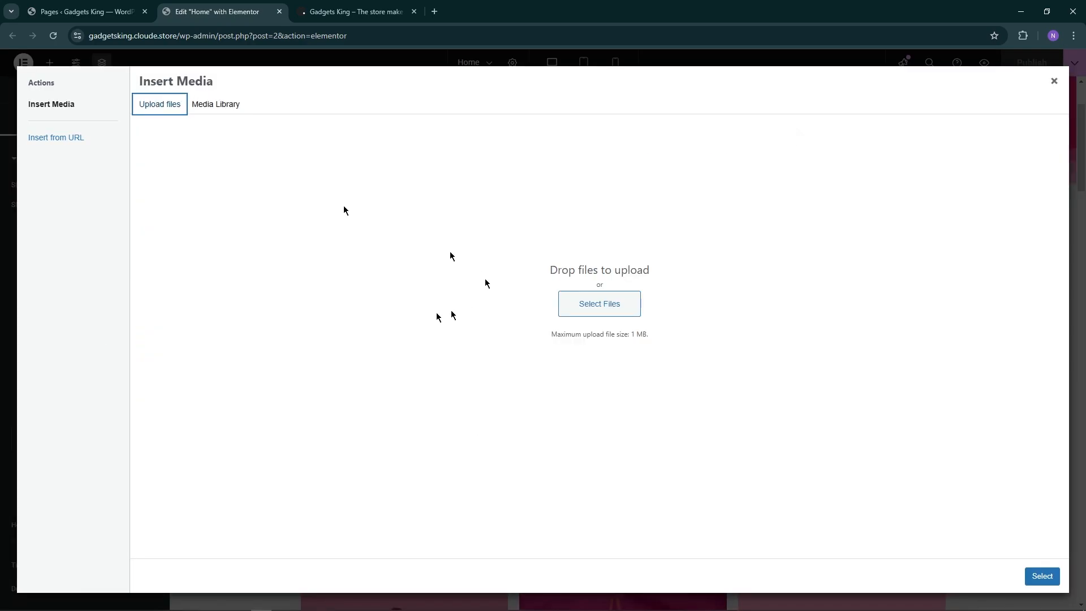
left_click(205, 105)
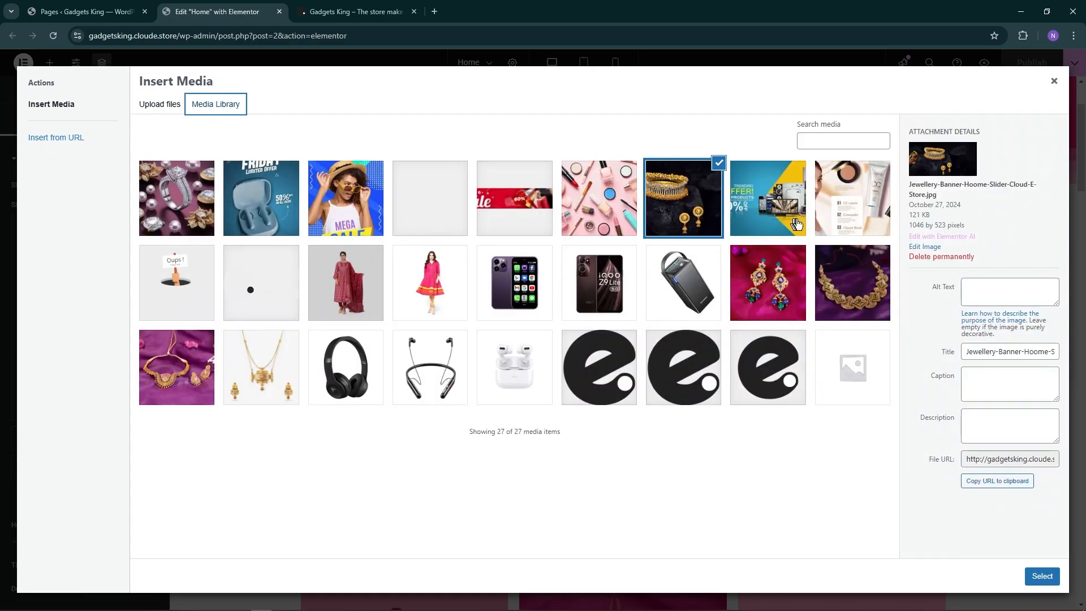
left_click(160, 105)
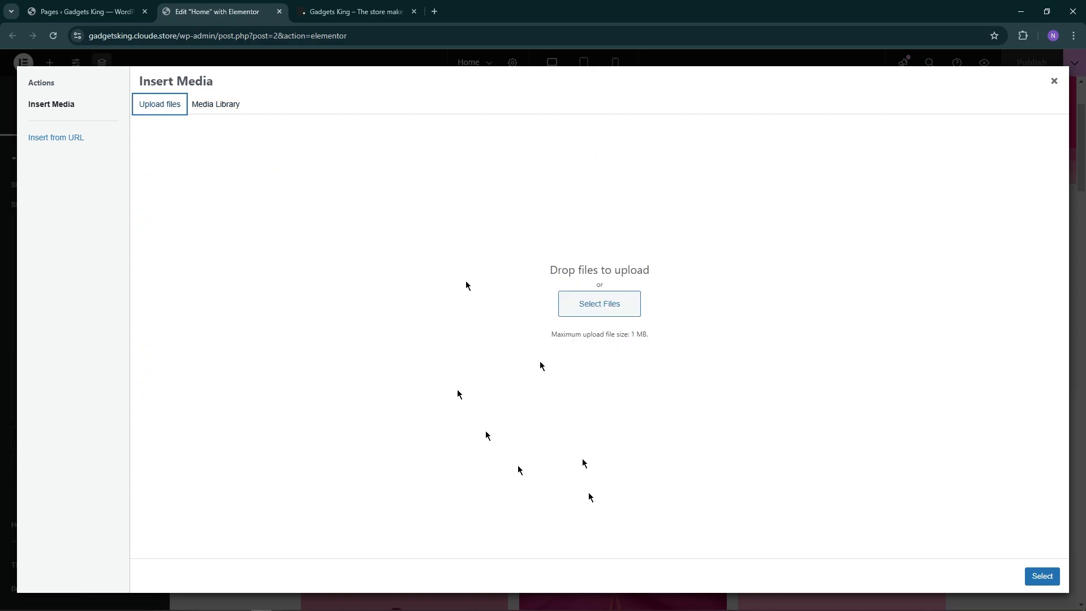
left_click(231, 106)
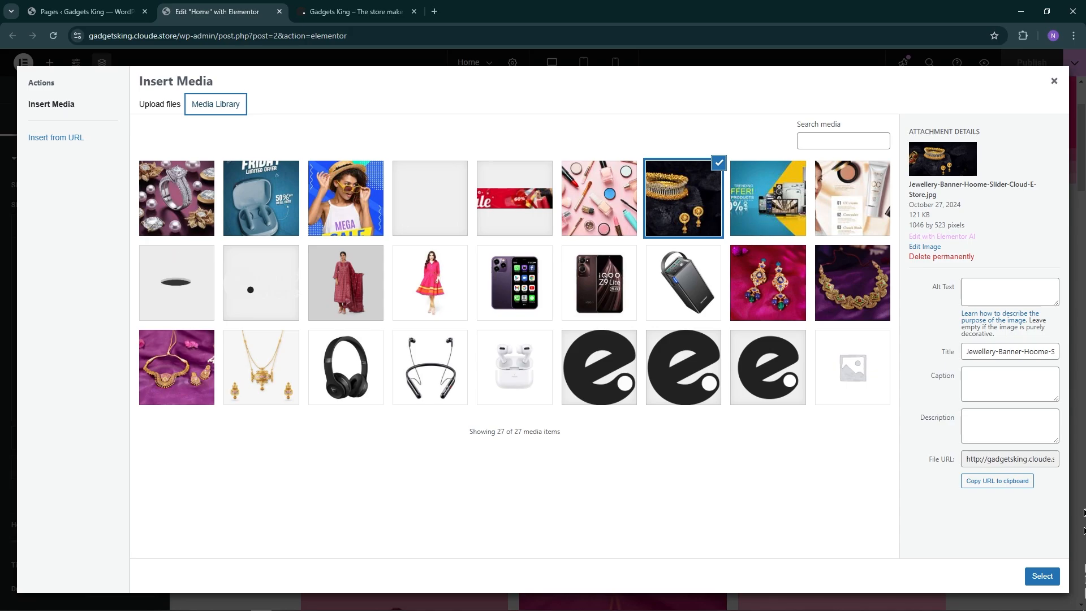
left_click(1055, 91)
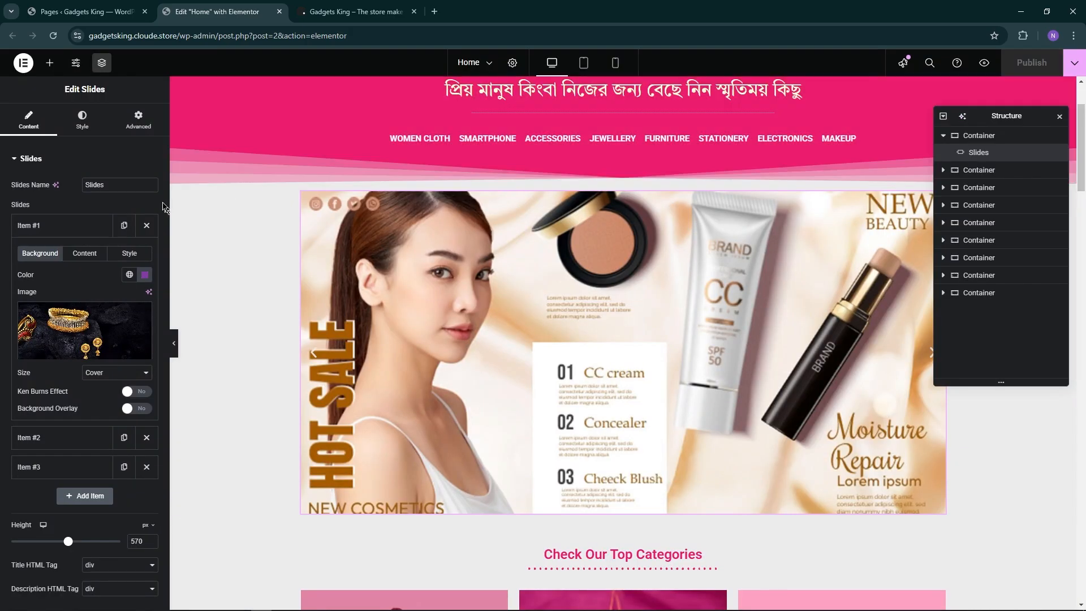
Delete slide Item #3 from the Slides widget and add a new slide in its place.
left_click(72, 226)
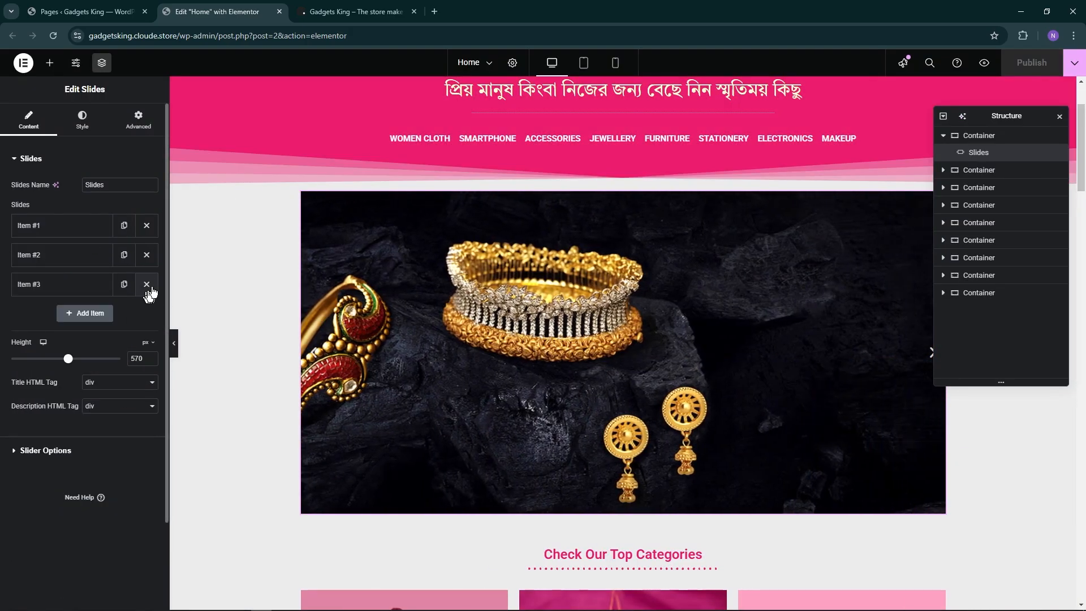
left_click(146, 283)
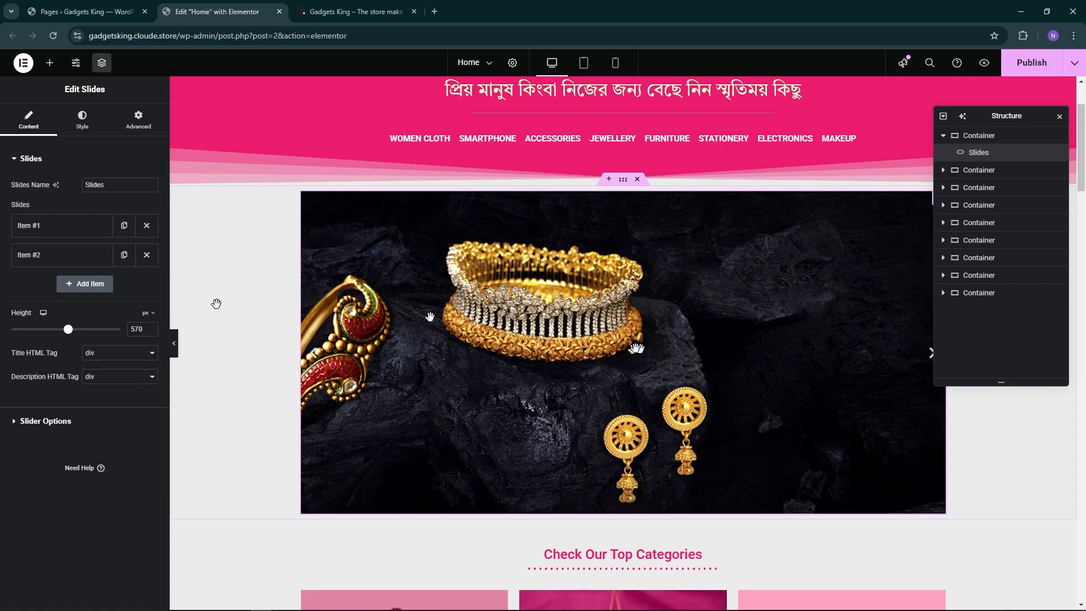
left_click(88, 284)
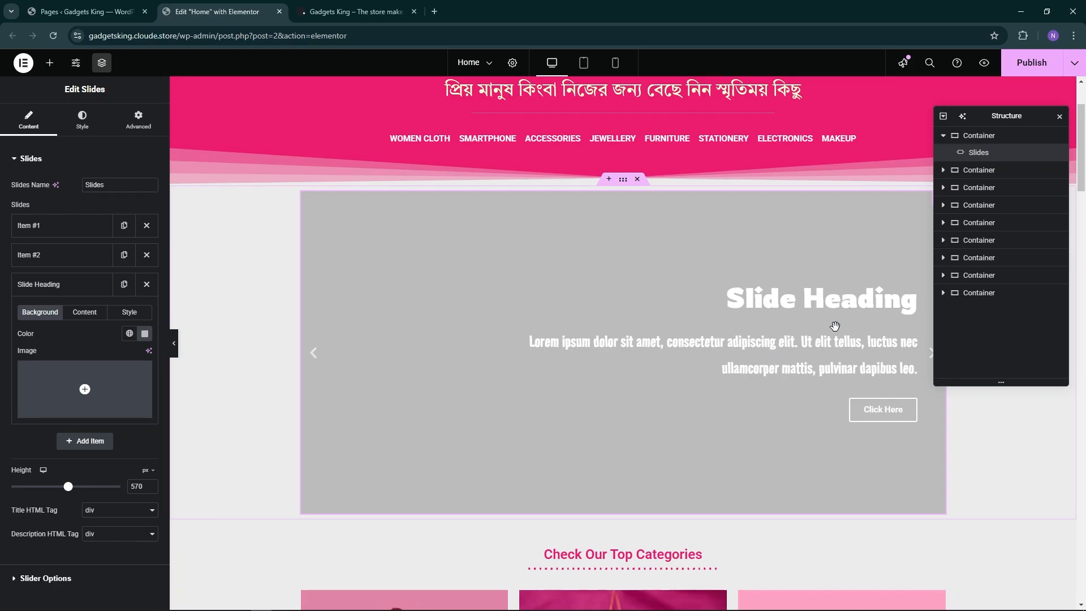
Set the new slide's background image to Jewellery-Banner-Hoome-Slider-Cloud-E-Store.jpg from the media library.
left_click(88, 404)
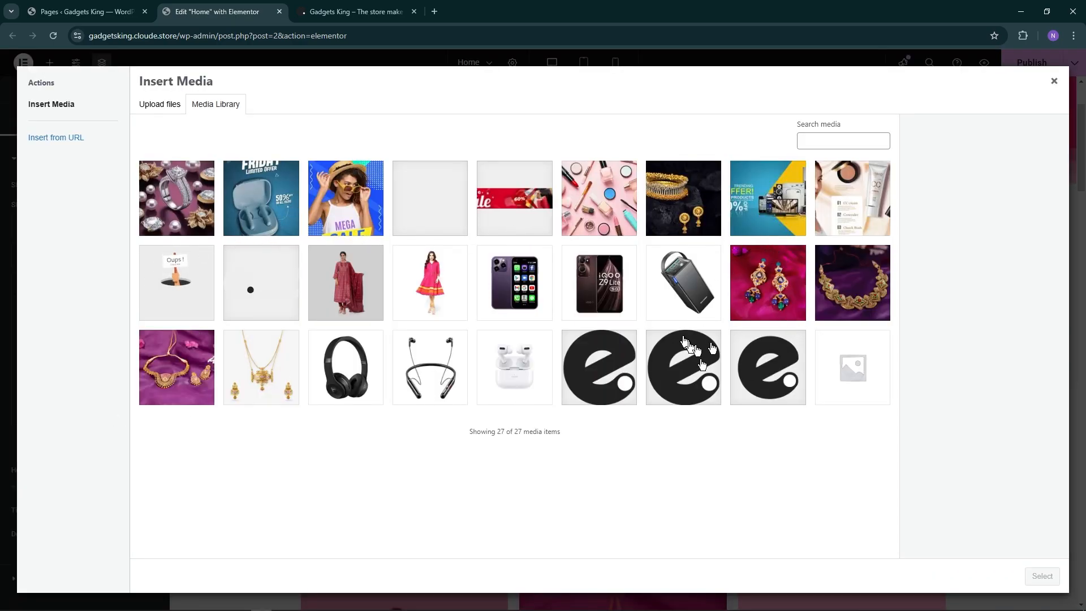
left_click(206, 362)
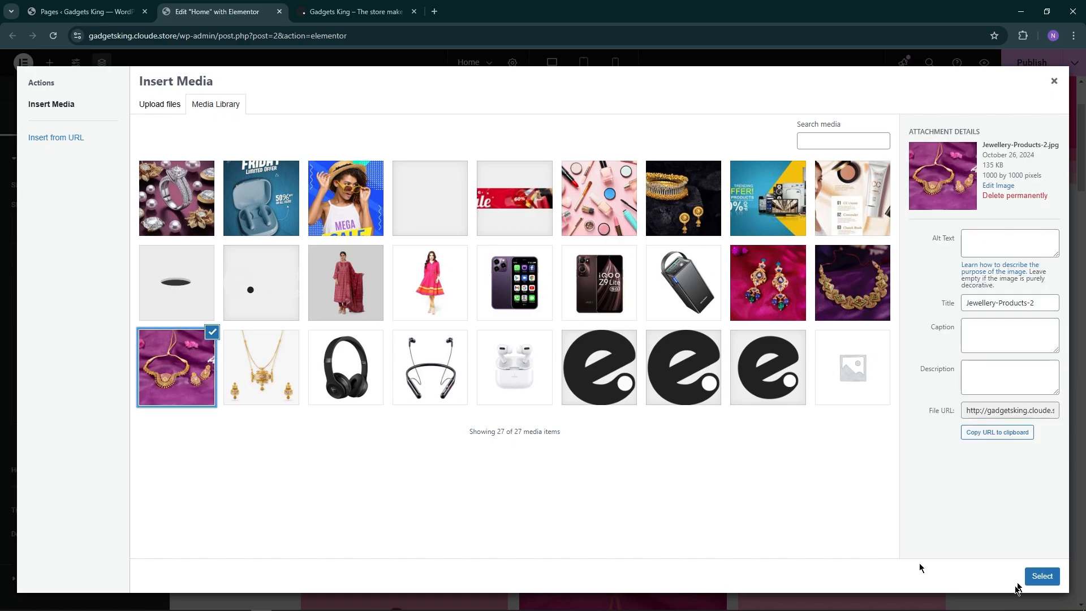
left_click(879, 227)
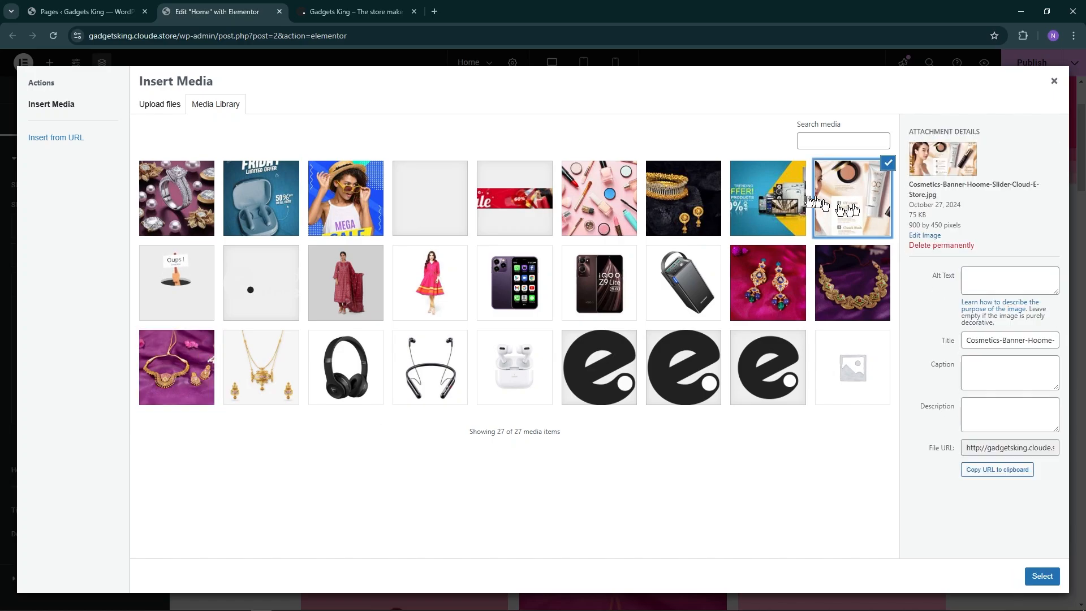
left_click(776, 187)
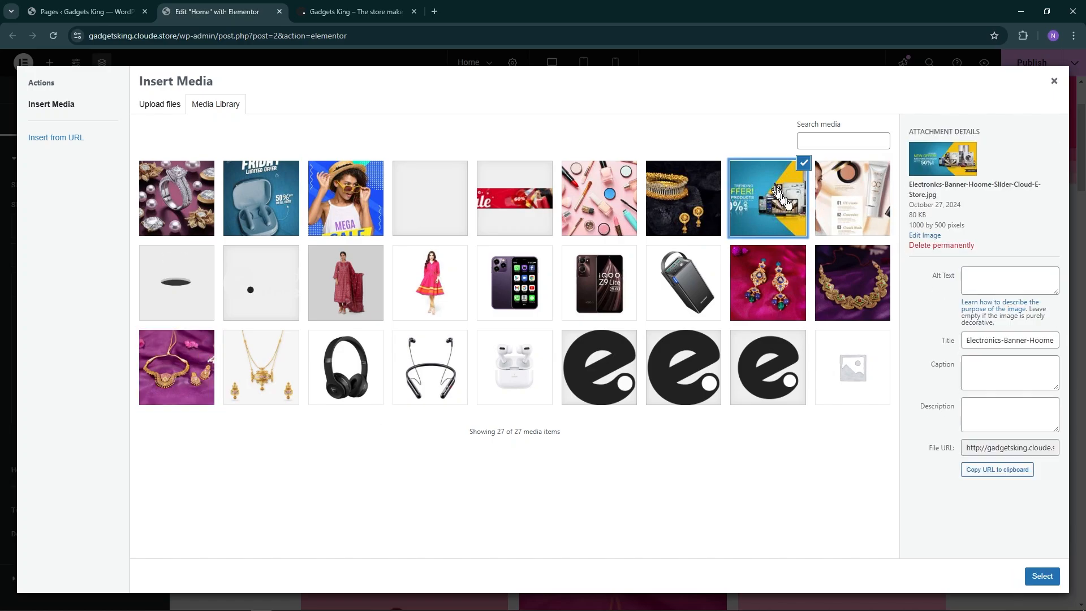
left_click(695, 192)
left_click(1041, 576)
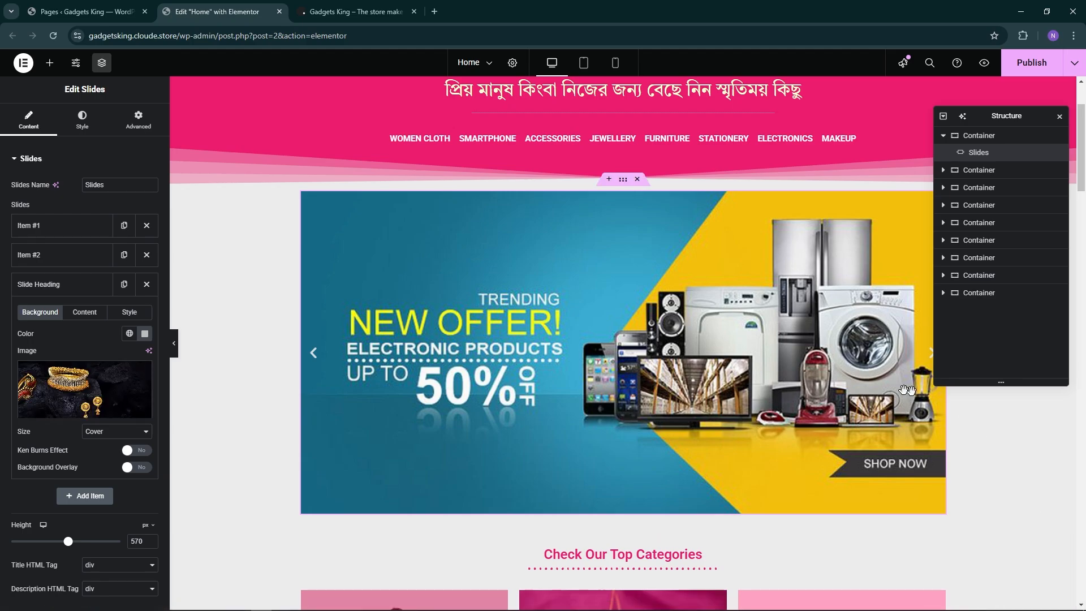
Preview the new jewellery slide in the banner and review its title, description, button text and link fields.
left_click(48, 284)
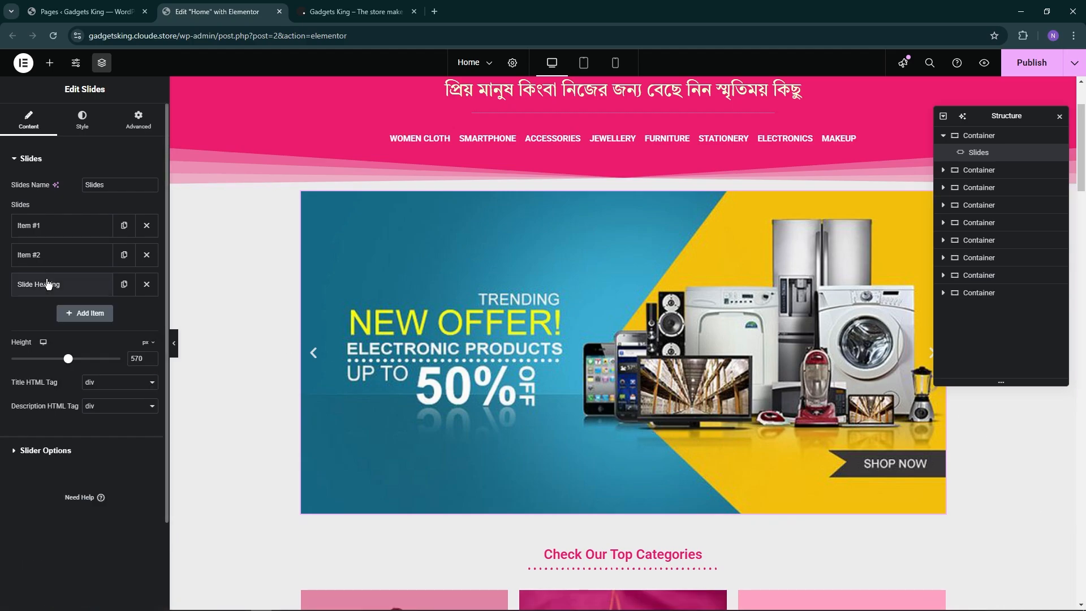
left_click(315, 353)
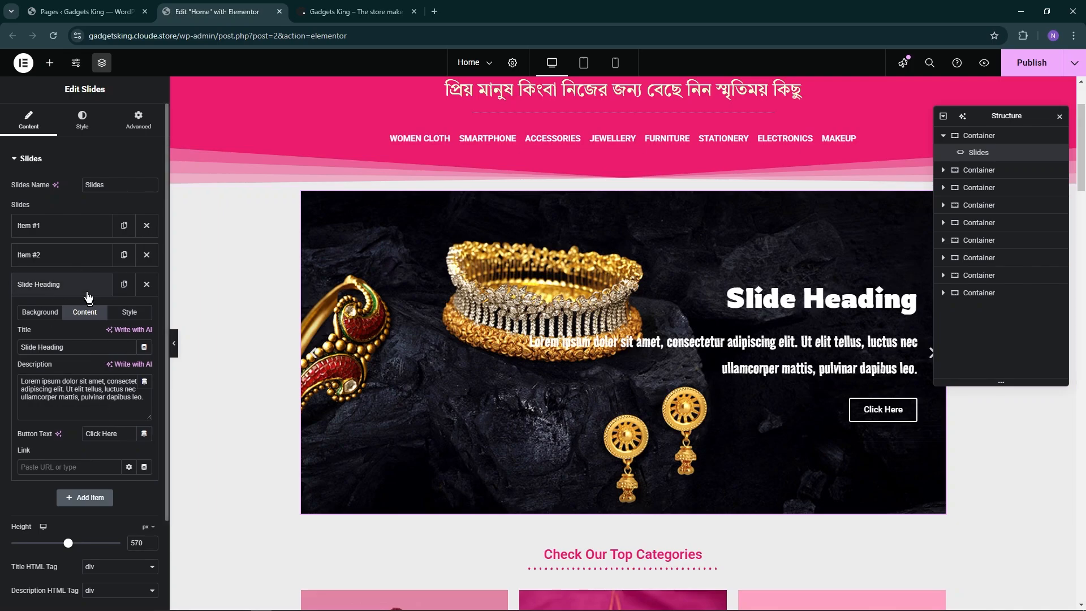
left_click(48, 287)
Examine the title, subheading and Shop Now button link of the Clothing card in the Check Our Top Categories section.
scroll(672, 359, "down", 3)
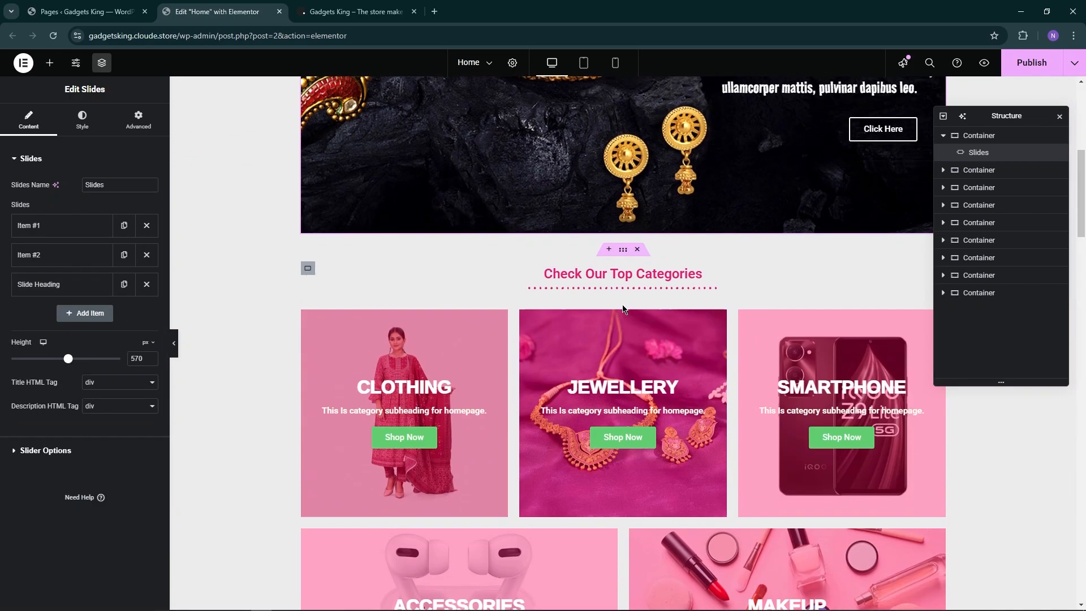
scroll(636, 218, "down", 4)
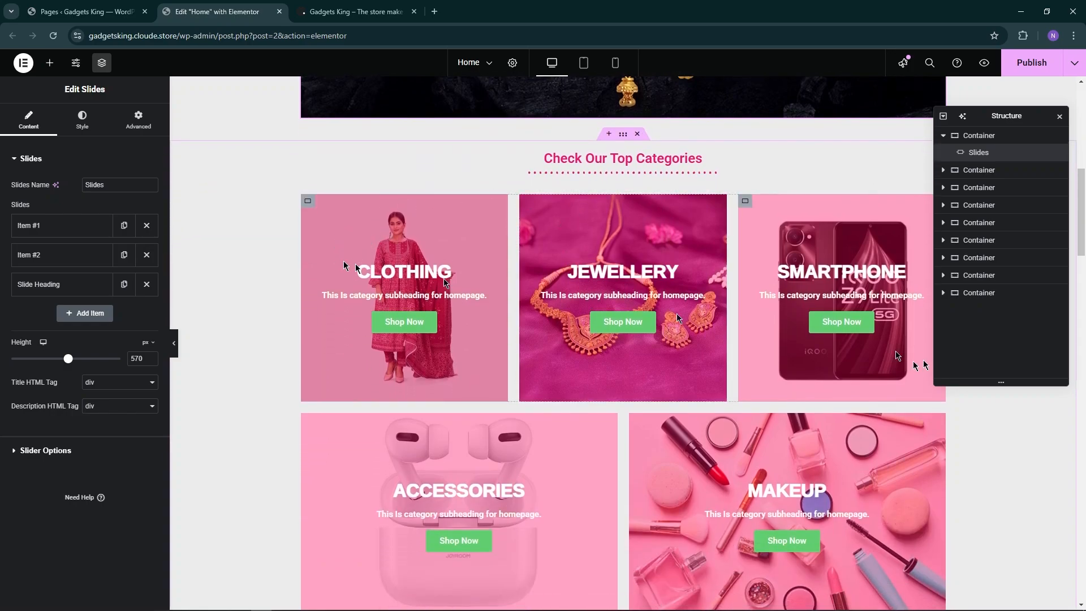
scroll(686, 435, "down", 2)
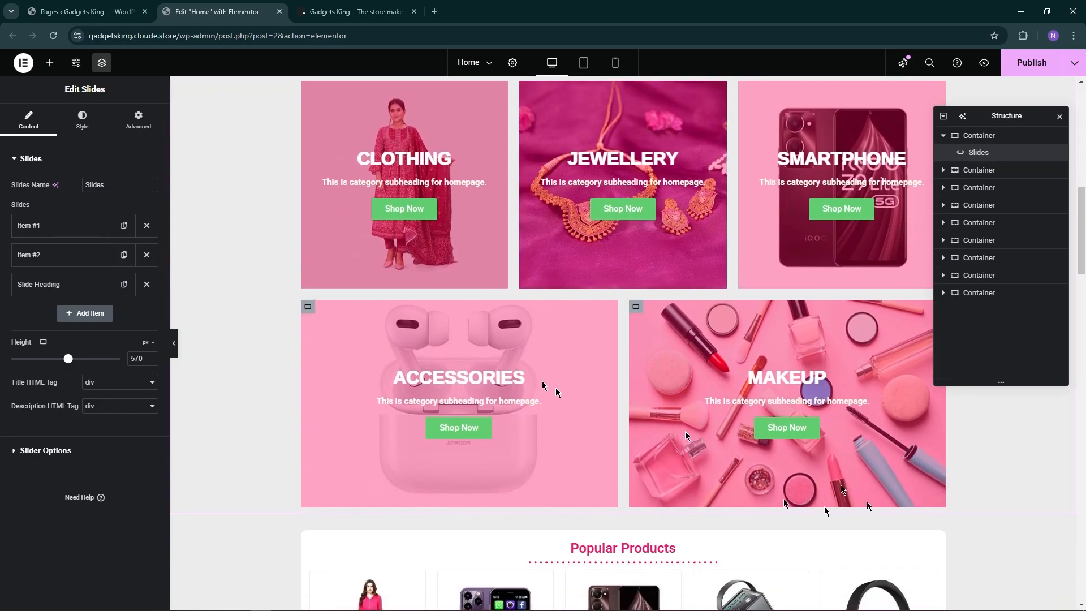
scroll(585, 372, "up", 1)
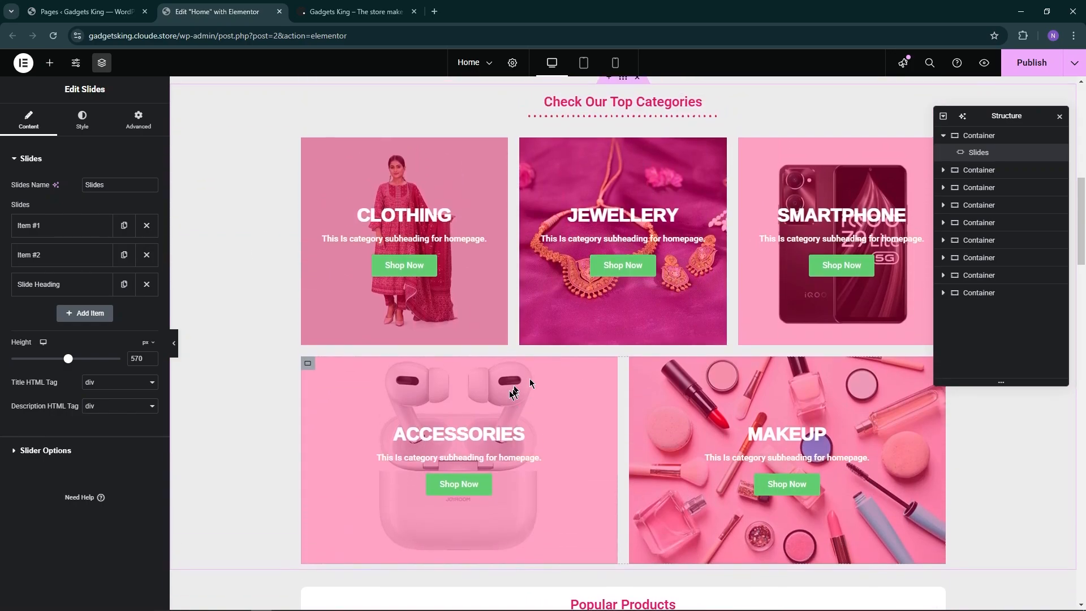
left_click(408, 219)
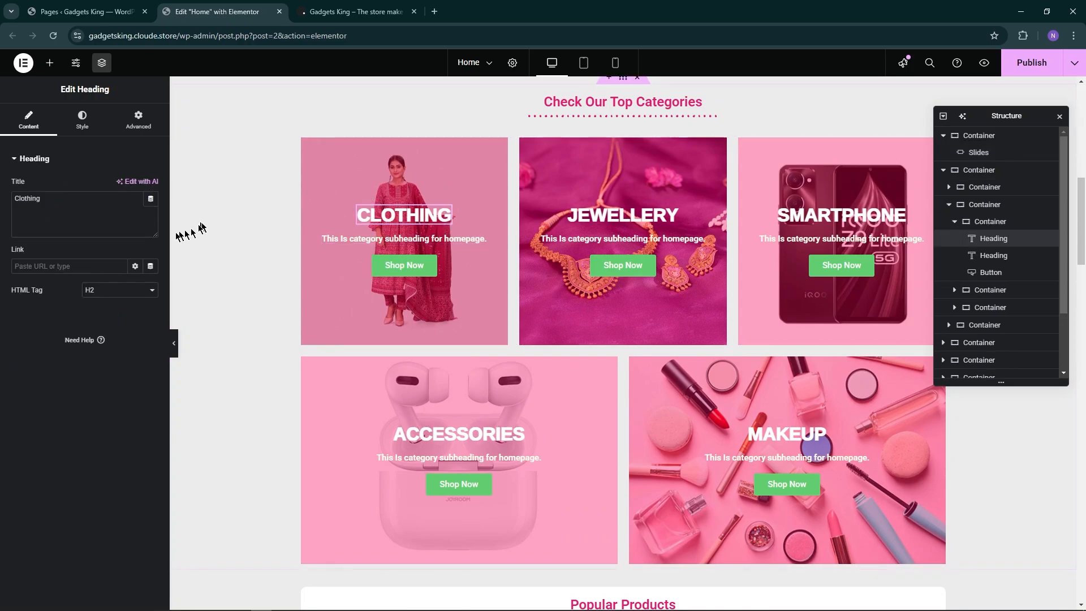
left_click(405, 243)
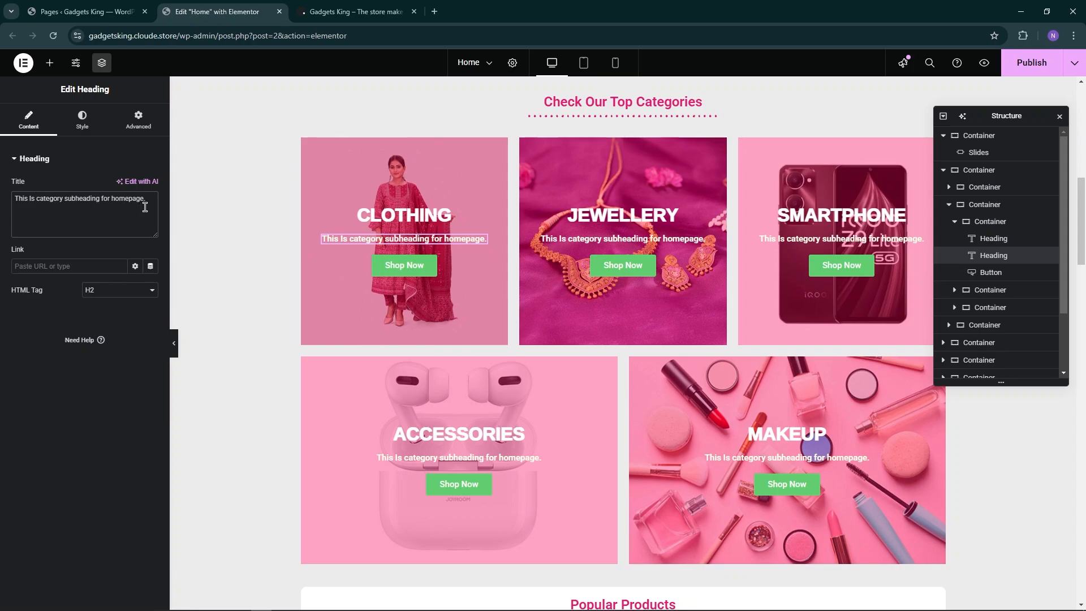
left_click_drag(144, 207, 2, 207)
left_click(88, 217)
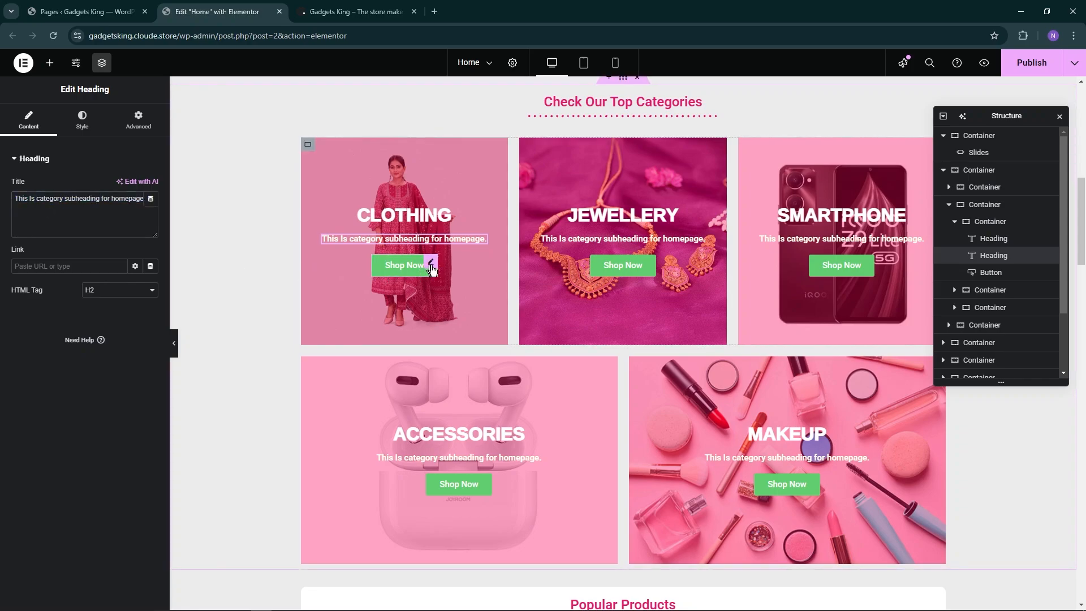
left_click(431, 268)
left_click_drag(75, 252, 176, 262)
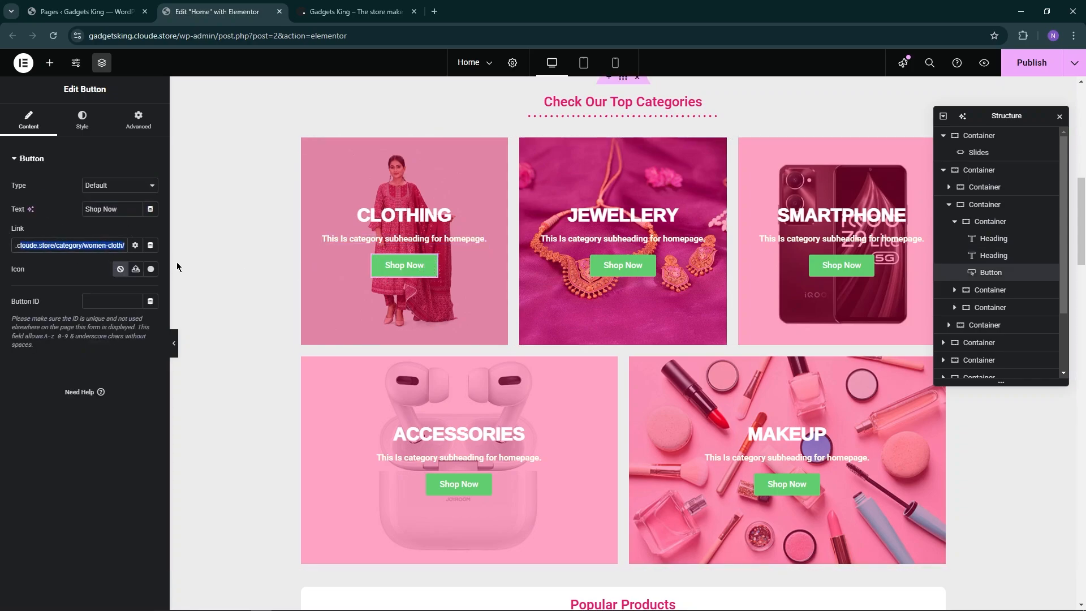
left_click(99, 247)
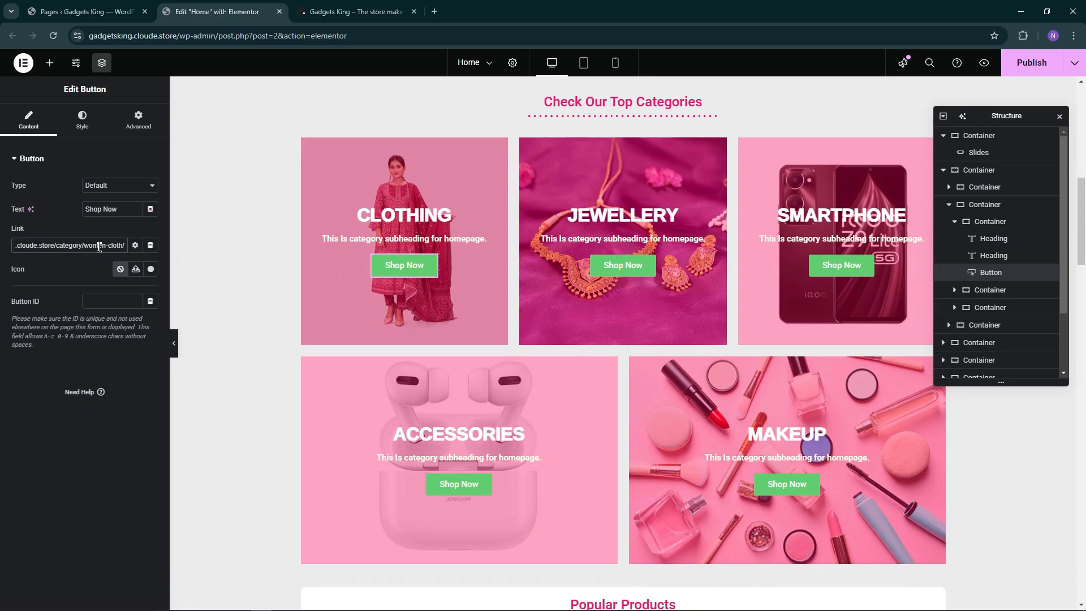
Go over the Clothing card's heading fields and its button's category link once more.
left_click(379, 223)
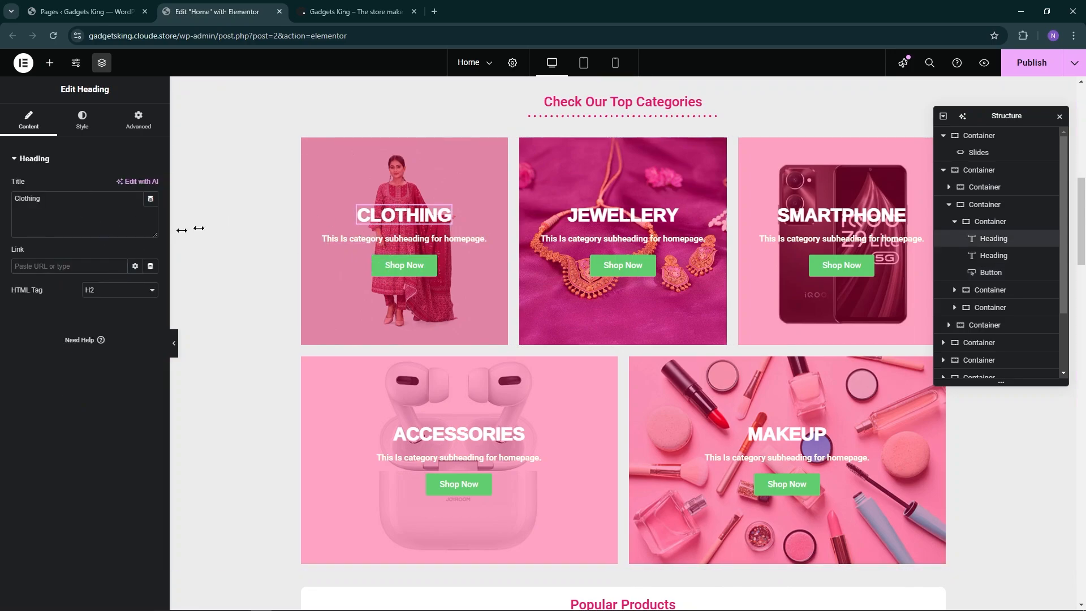
left_click(388, 245)
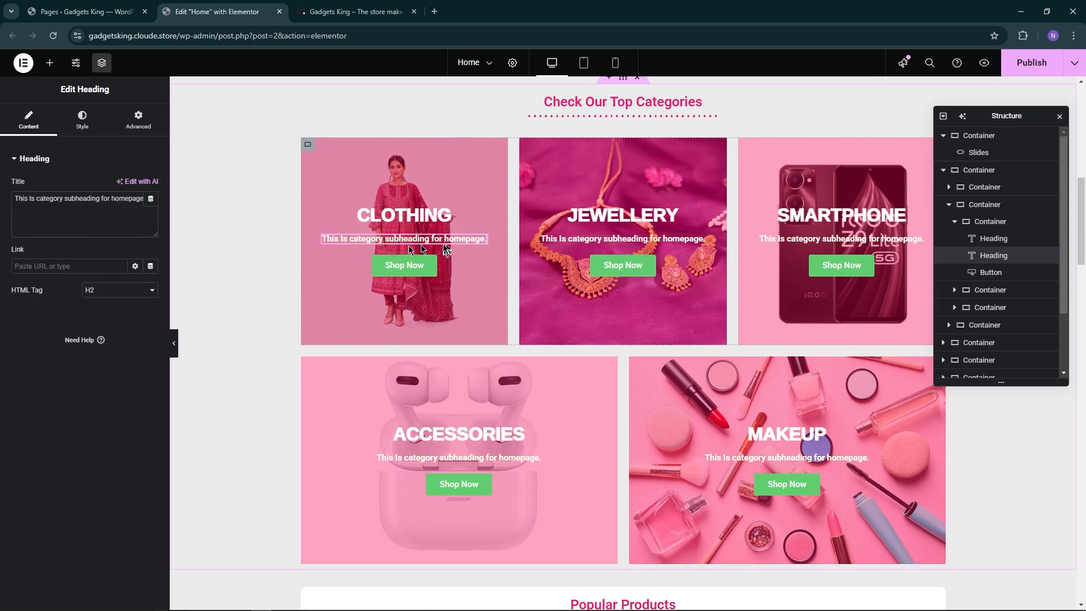
left_click(393, 267)
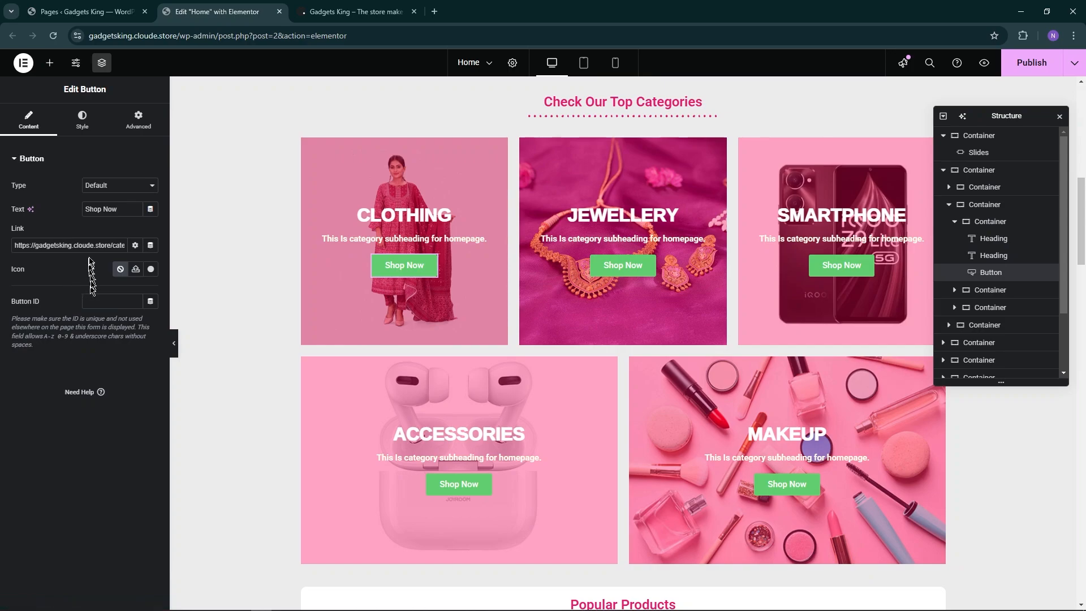
left_click_drag(97, 247, 121, 249)
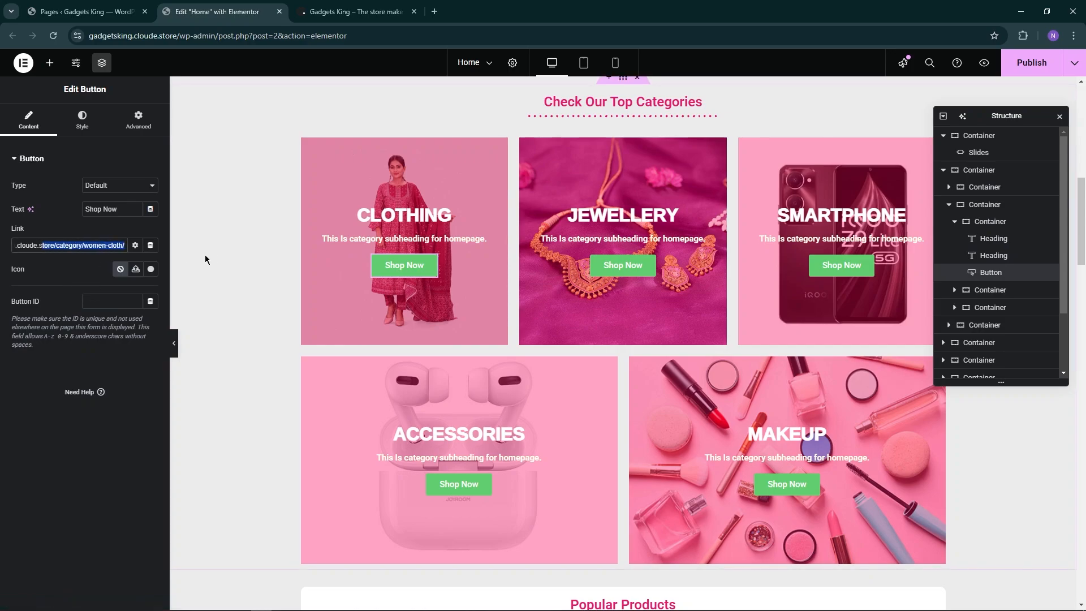
left_click(121, 250)
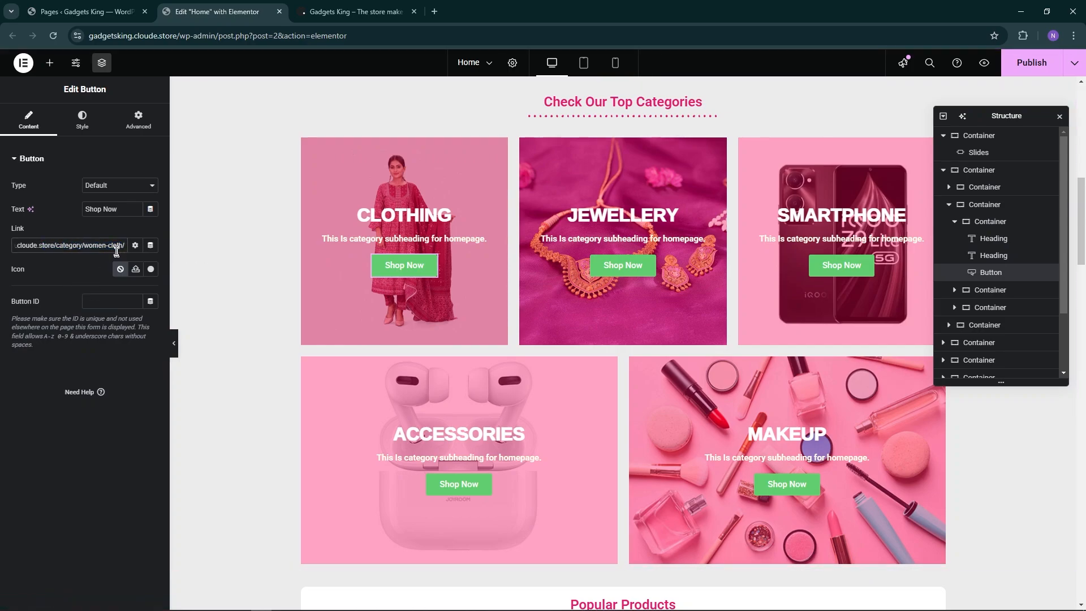
Inspect the text fields of the Jewellery, Smartphone, Makeup and Accessories category cards.
left_click(841, 218)
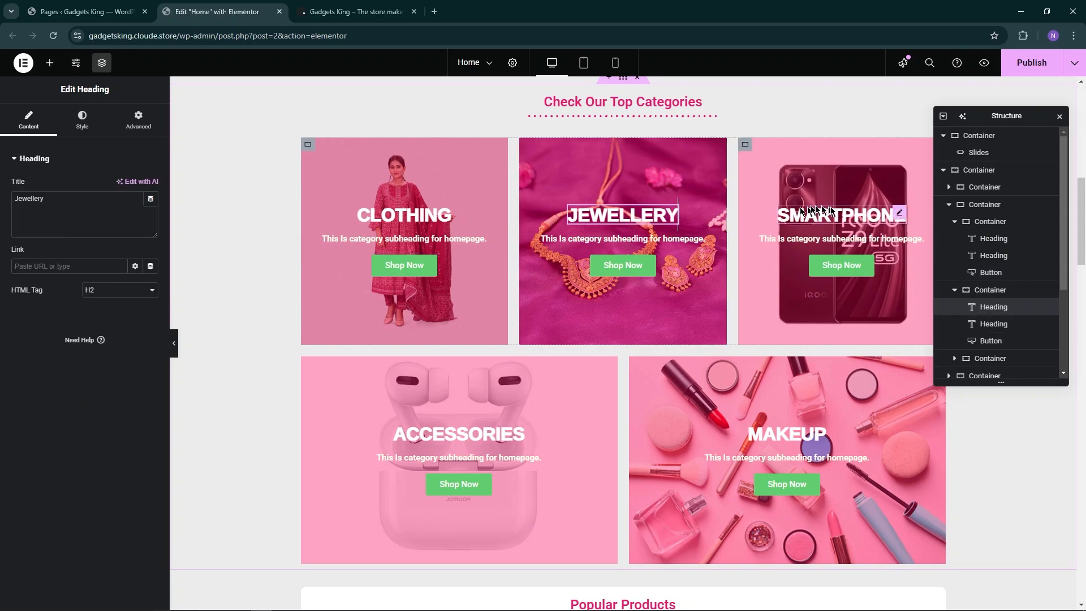
left_click(840, 238)
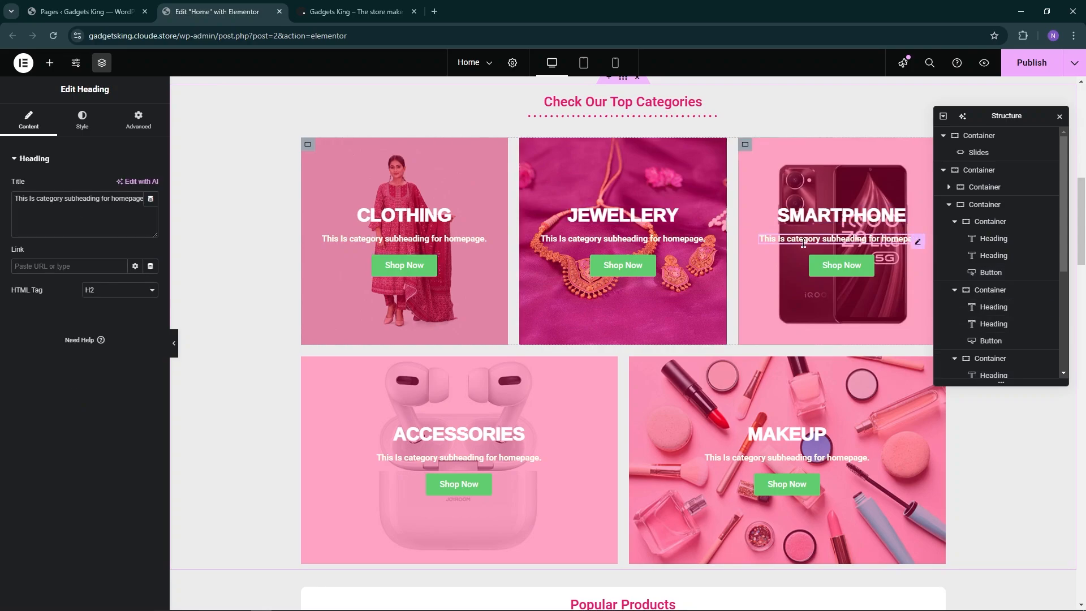
left_click(786, 436)
left_click(459, 434)
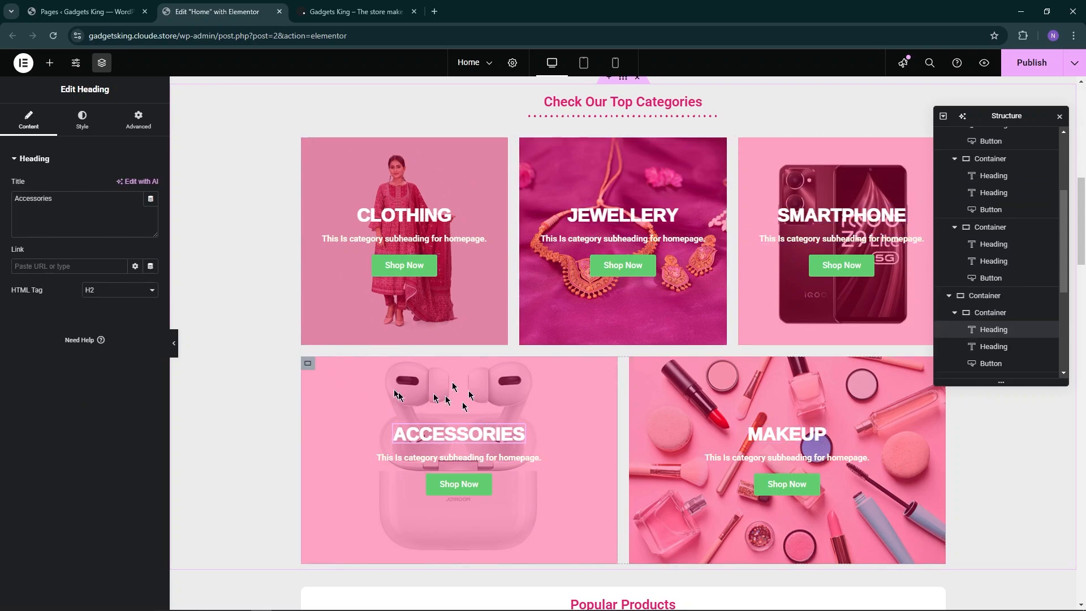
Inspect the Accessories card container's background image and its source in the media library, leaving the image as it is.
left_click(308, 365)
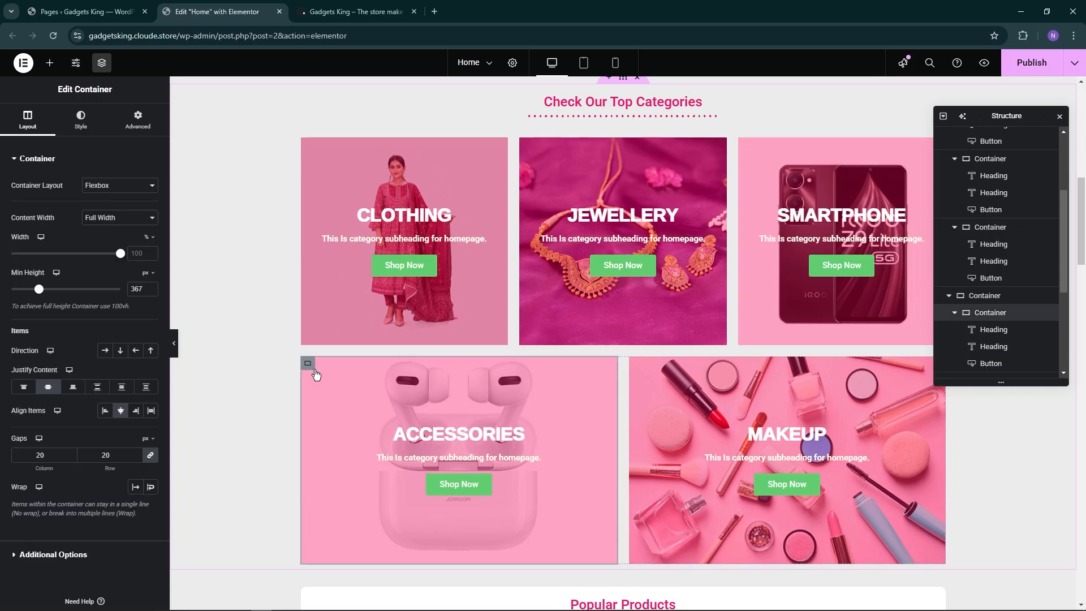
left_click(92, 135)
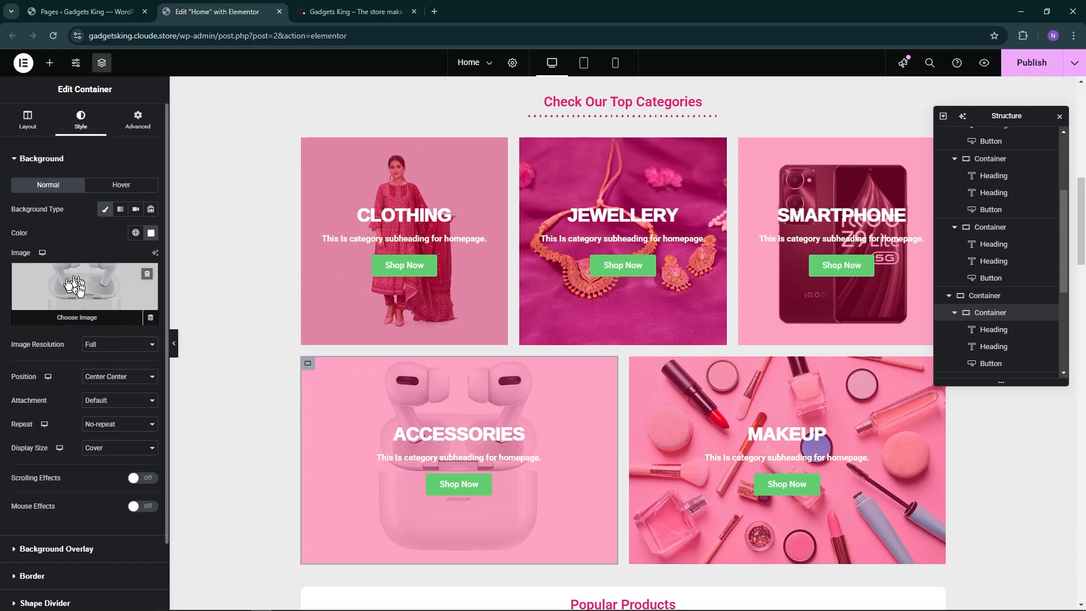
left_click(85, 290)
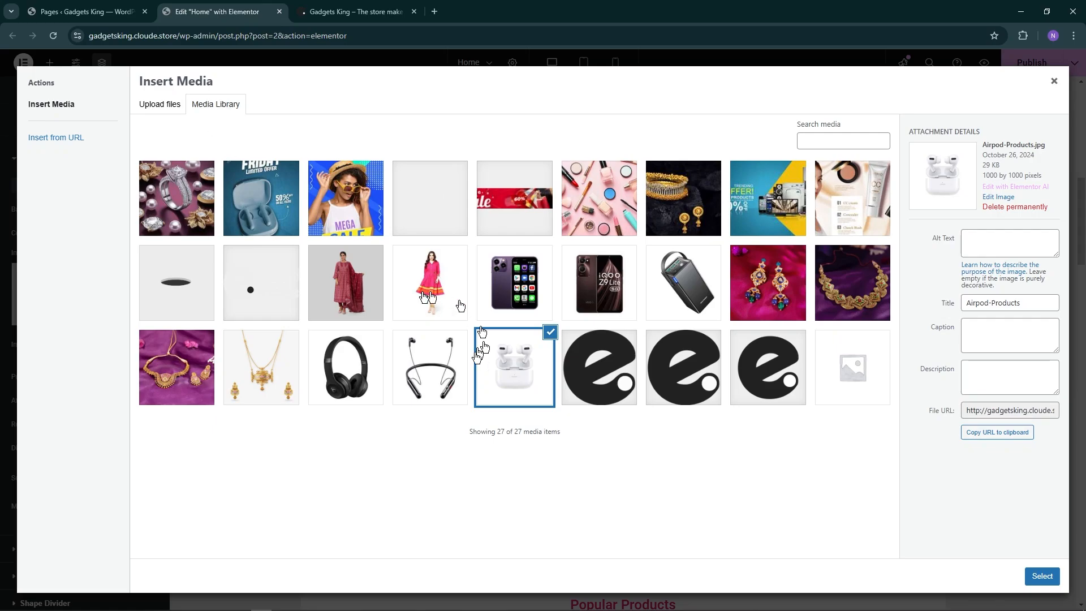
left_click(1055, 84)
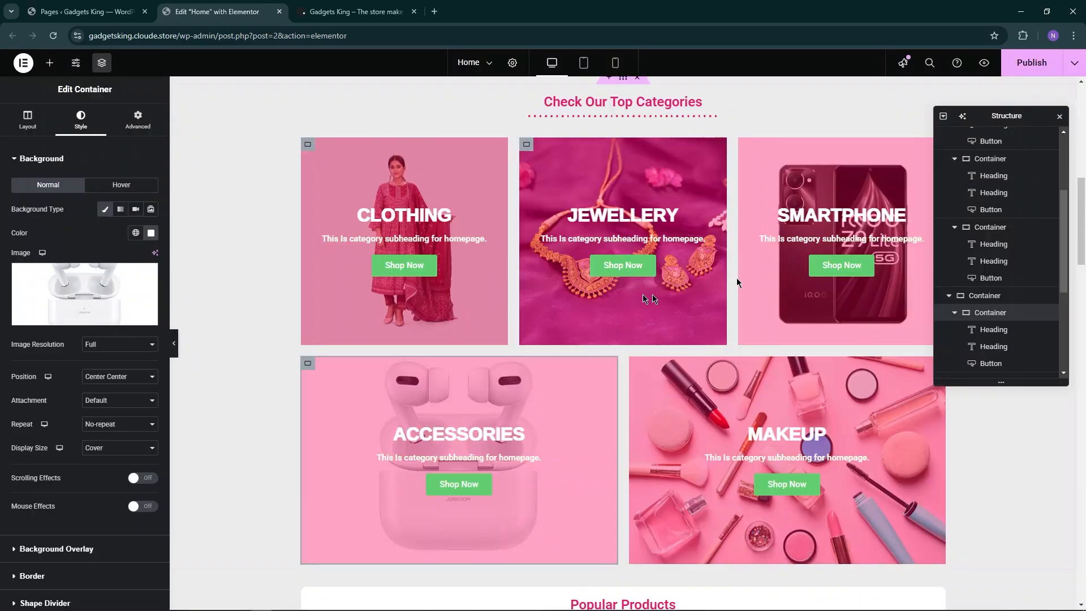
Examine the query settings of the first product grid under Popular Products, including its product source.
scroll(614, 228, "down", 7)
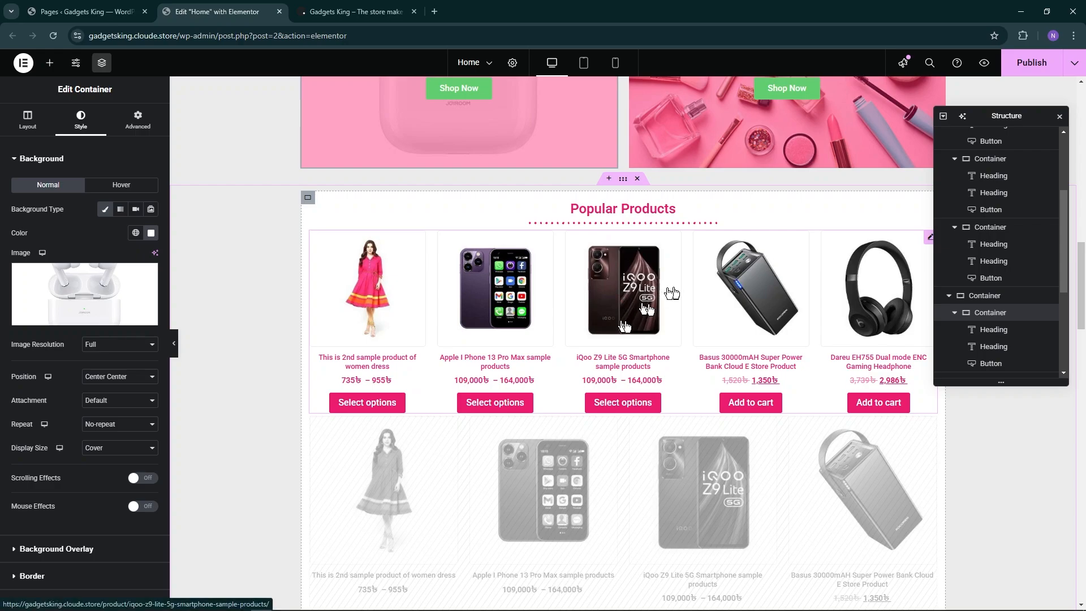
left_click(679, 287)
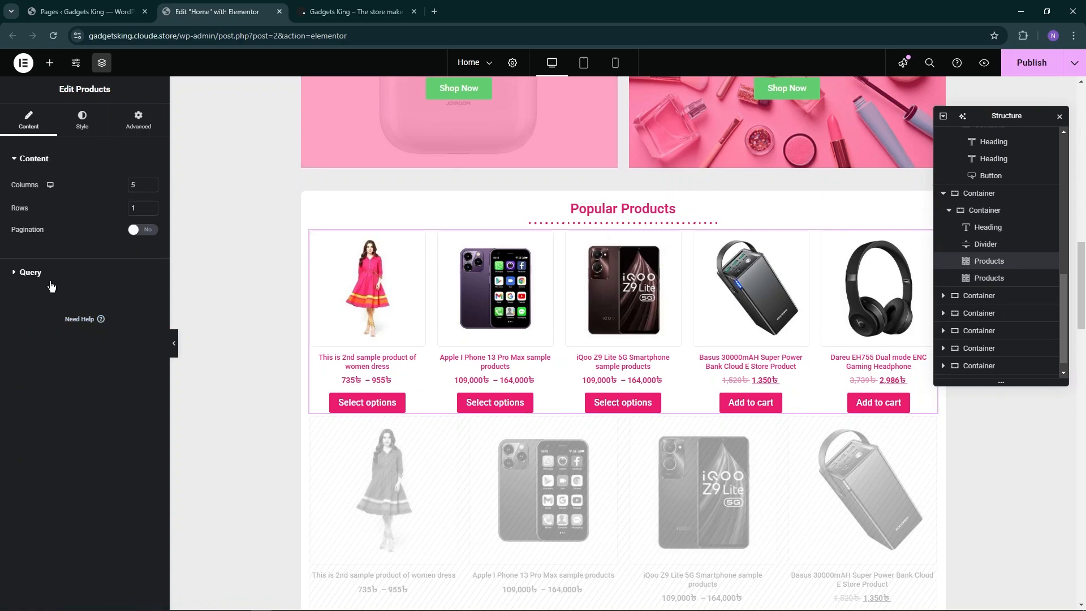
left_click(34, 274)
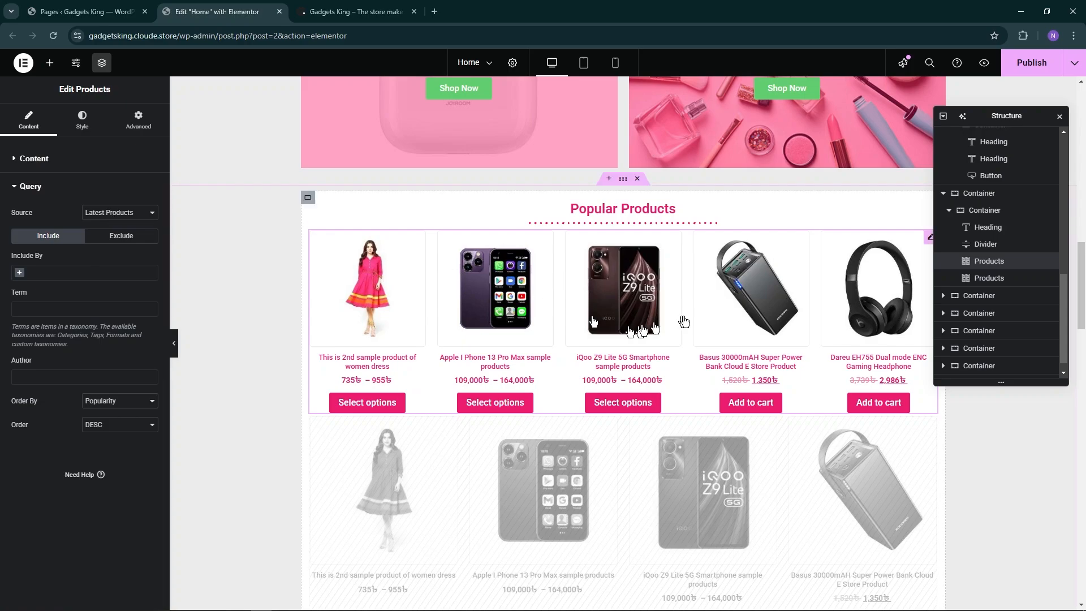
scroll(596, 327, "down", 1)
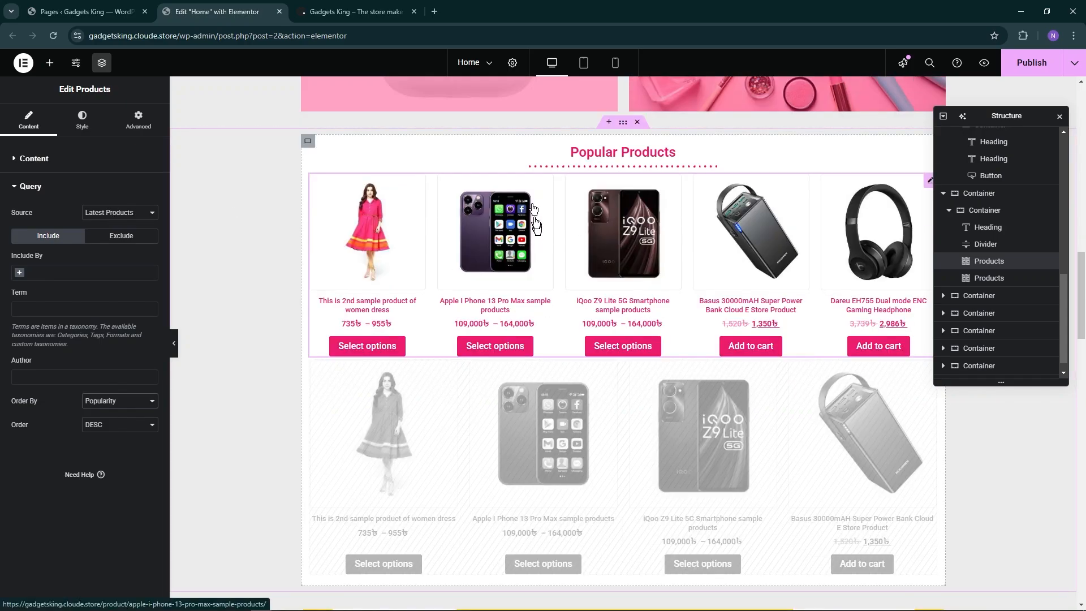
left_click(144, 213)
left_click(144, 216)
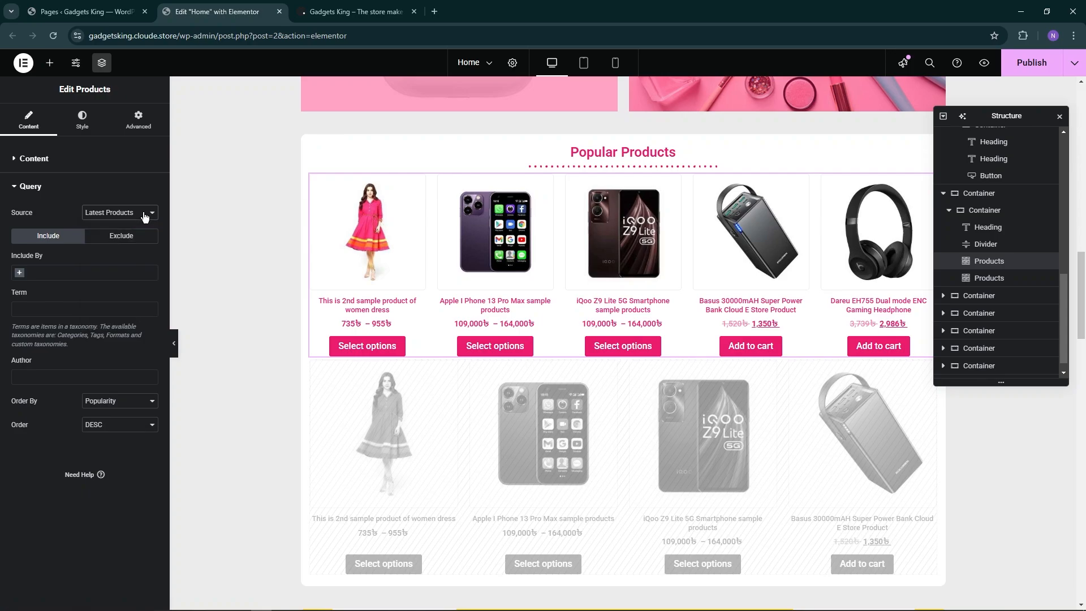
Review the Order By, Author and Order options of the first Popular Products grid without changing them.
left_click(116, 402)
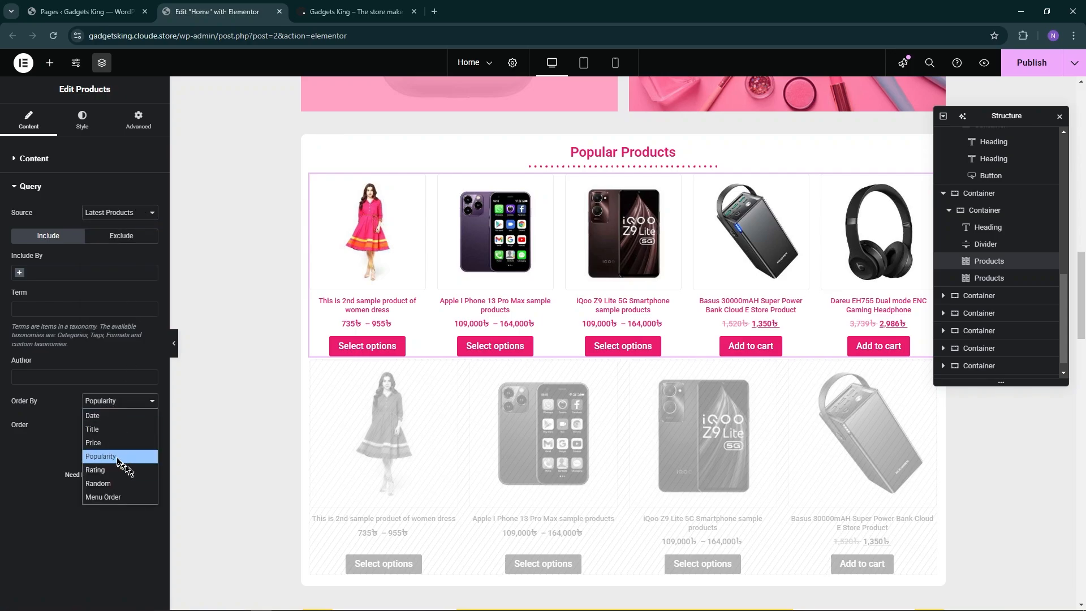
left_click(69, 376)
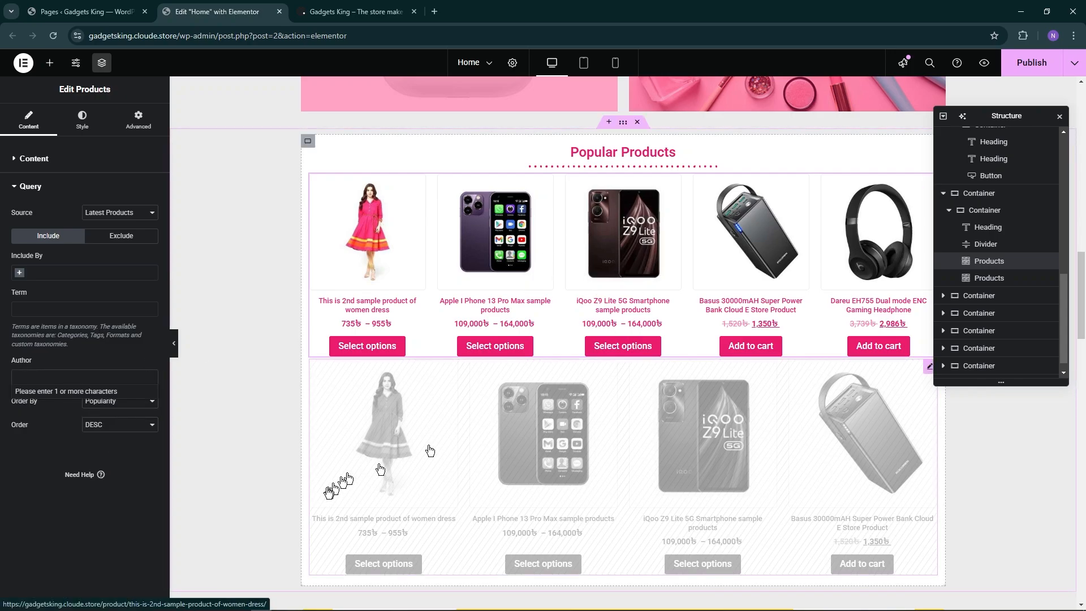
left_click(127, 432)
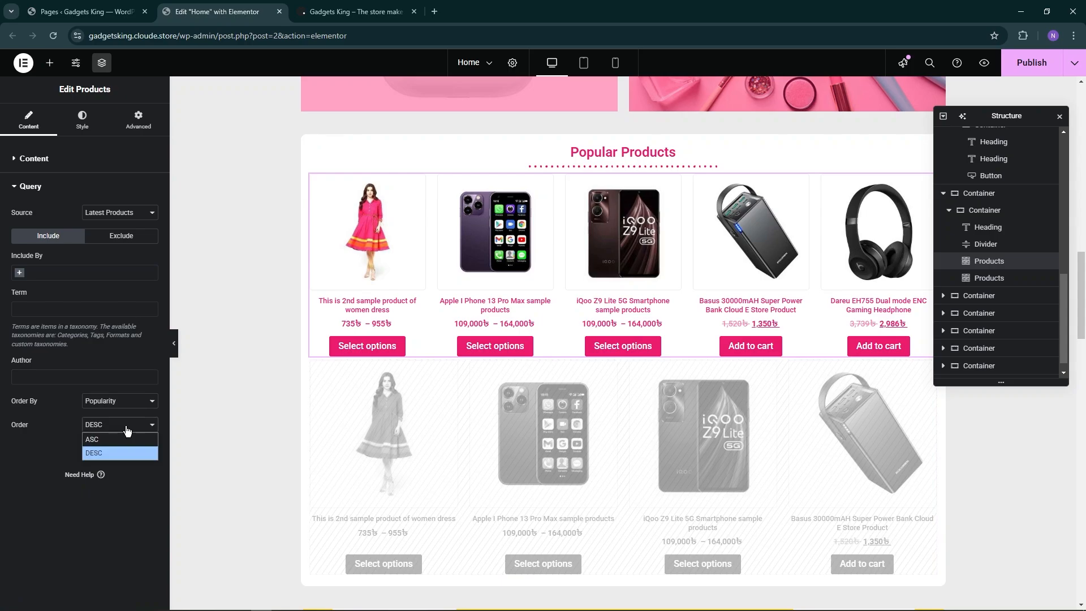
left_click(59, 447)
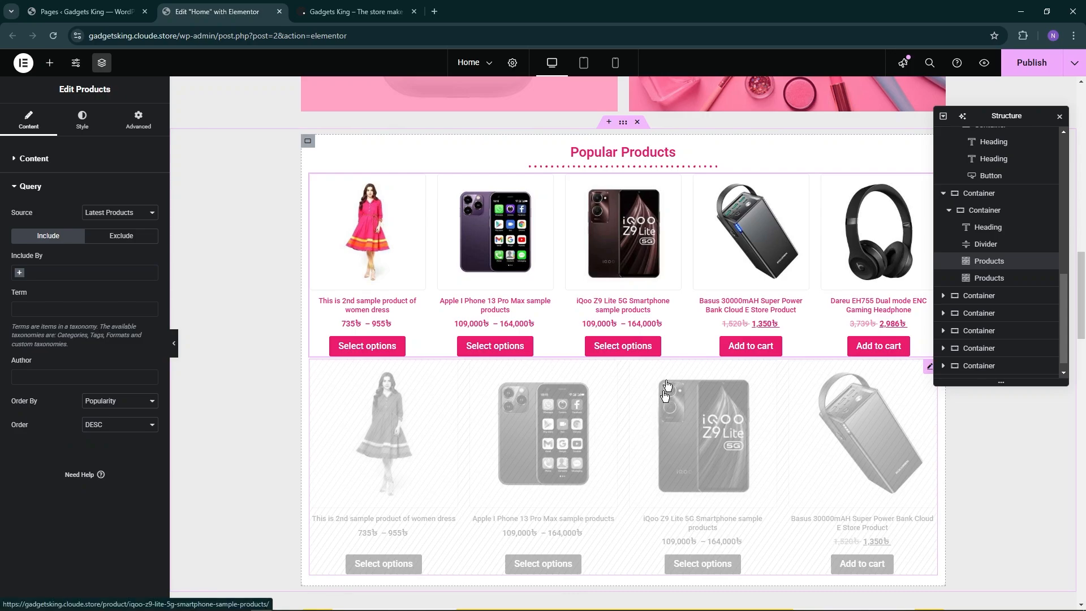
Check the columns, rows and query settings of the greyed-out second product grid under Popular Products.
scroll(645, 281, "down", 2)
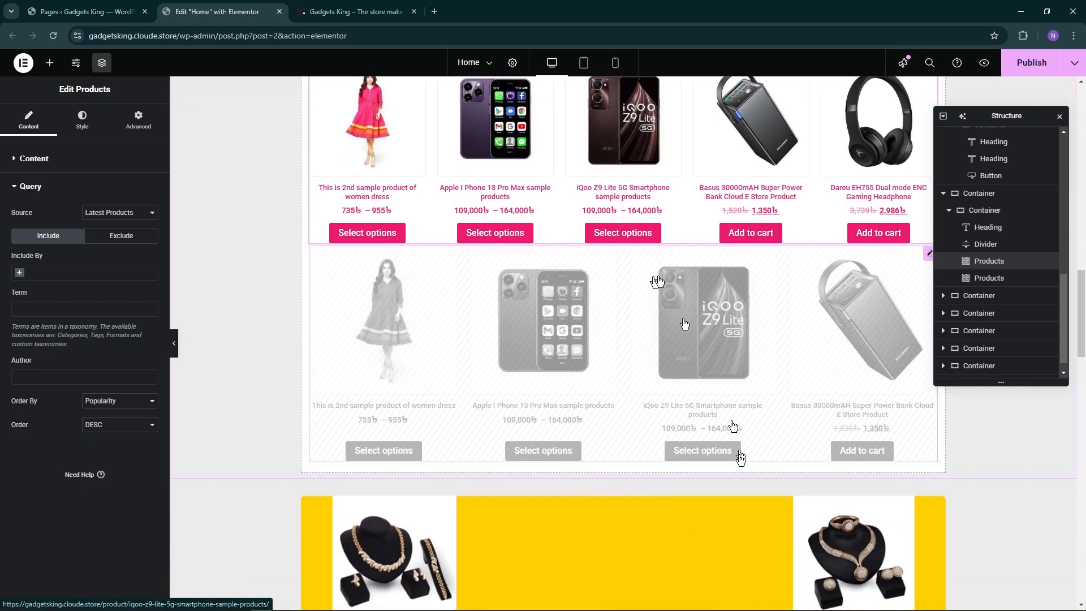
left_click(690, 393)
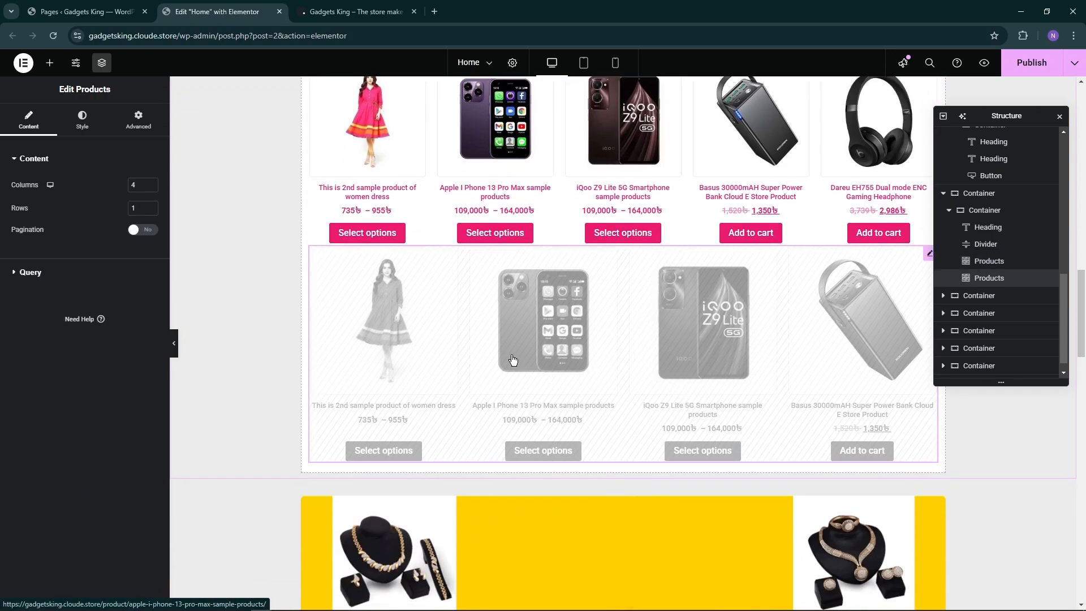
scroll(624, 368, "up", 1)
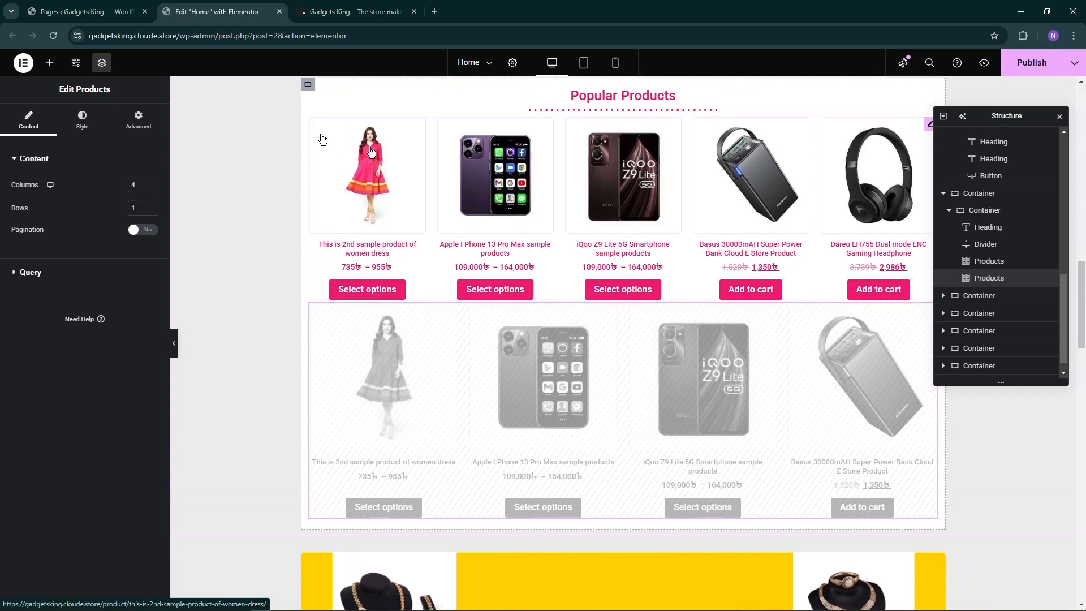
left_click(77, 270)
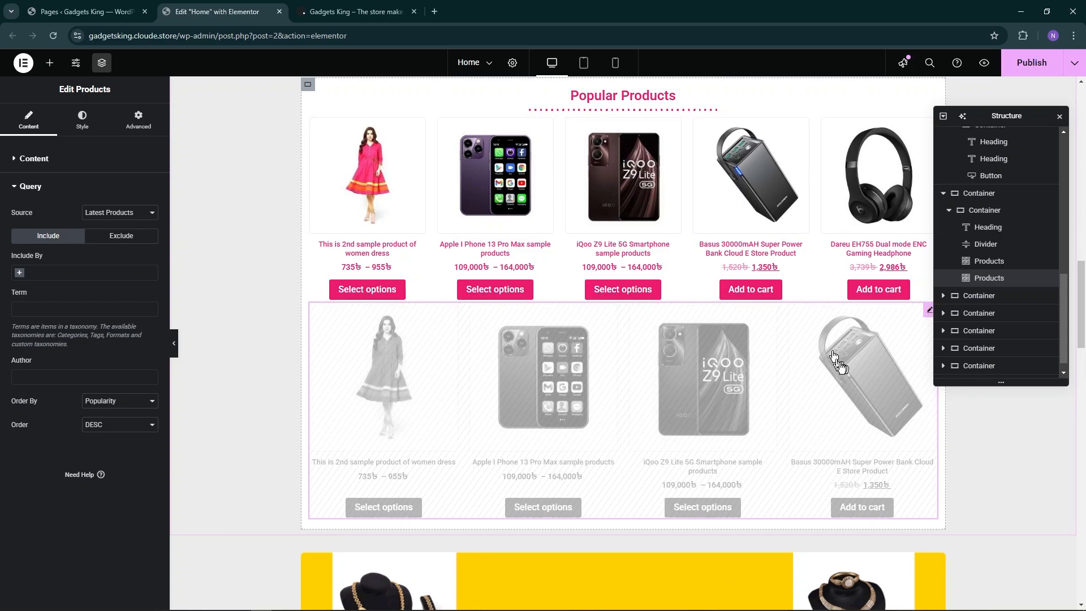
Inspect the Big Sale banner's image settings and view its file in the media library without replacing it.
scroll(677, 237, "down", 2)
scroll(677, 237, "down", 3)
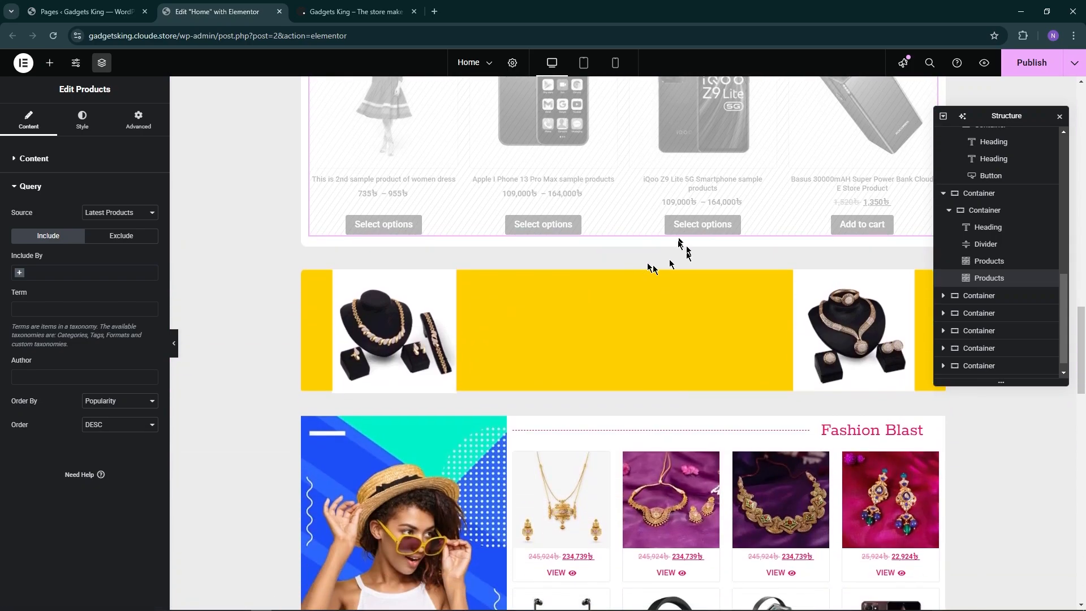
scroll(701, 277, "down", 1)
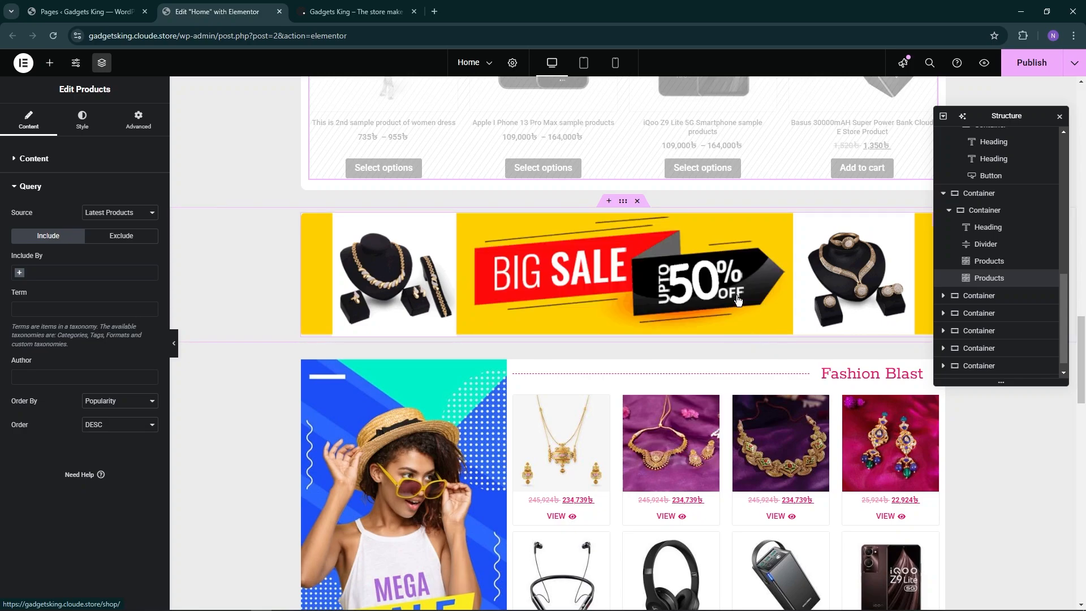
left_click(607, 280)
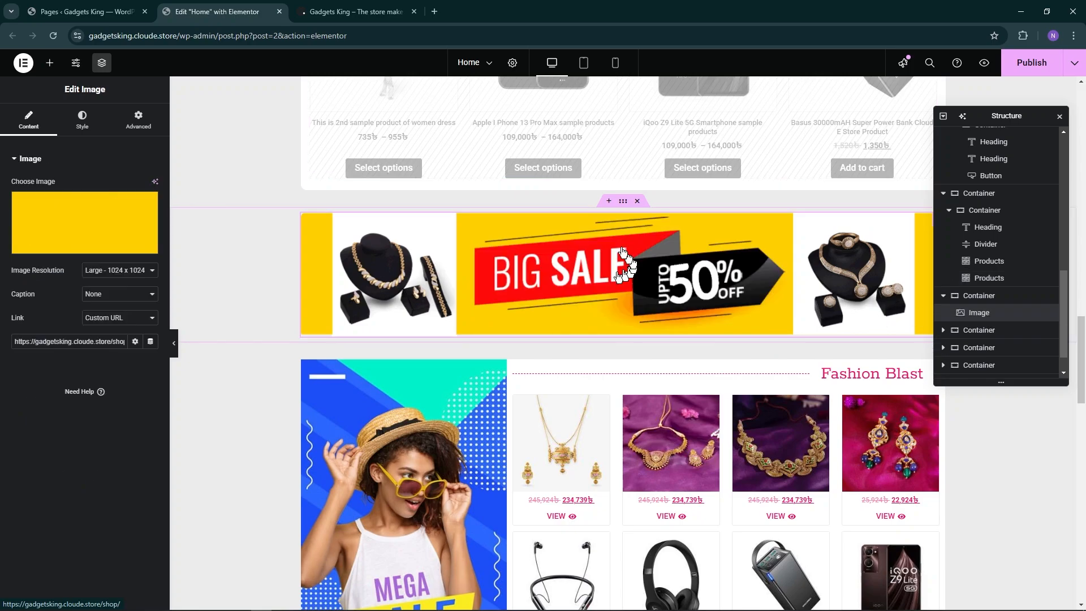
mouse_move(79, 212)
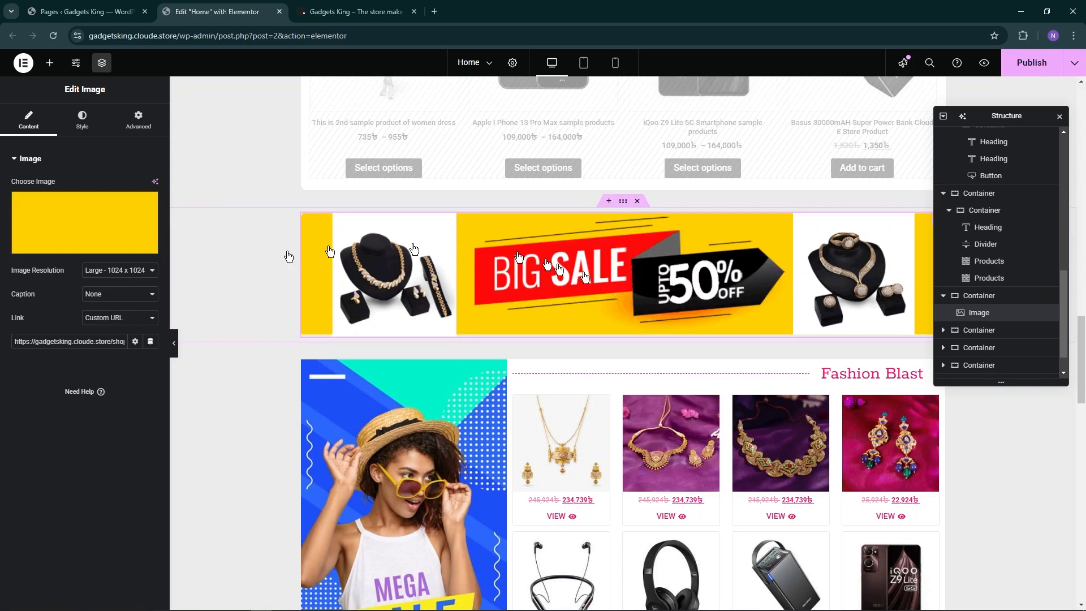
left_click(95, 239)
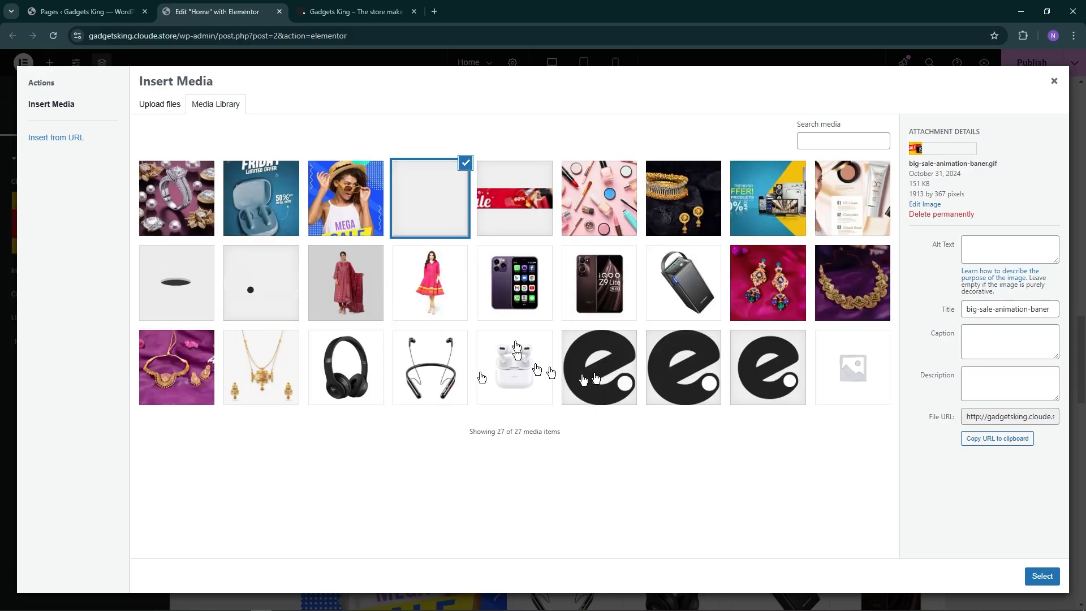
left_click(1053, 81)
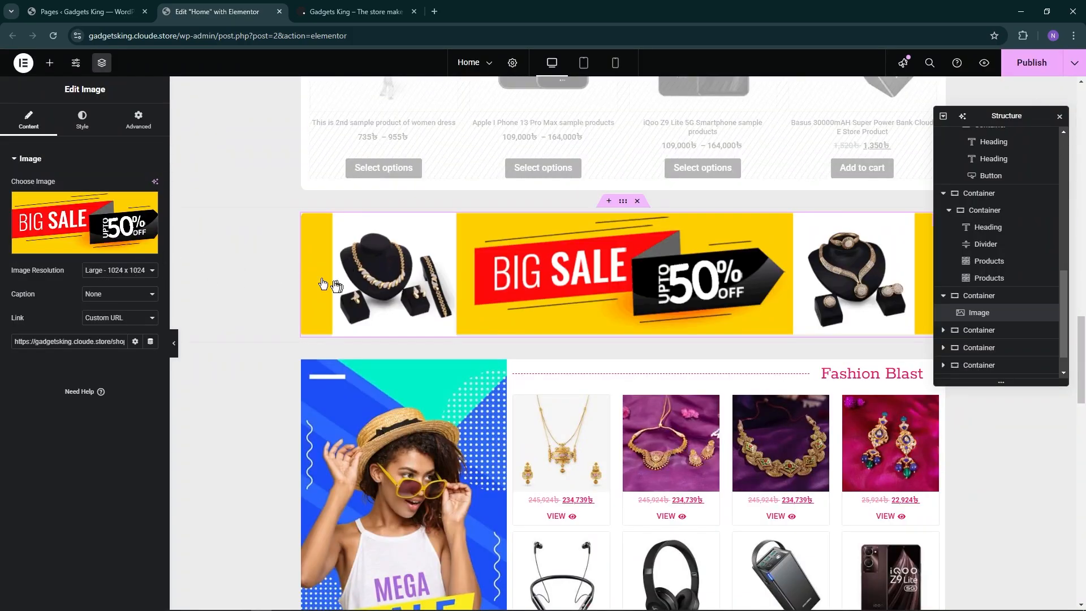
Look up the Big Sale banner file's pixel dimensions in the media library's attachment details.
left_click(91, 238)
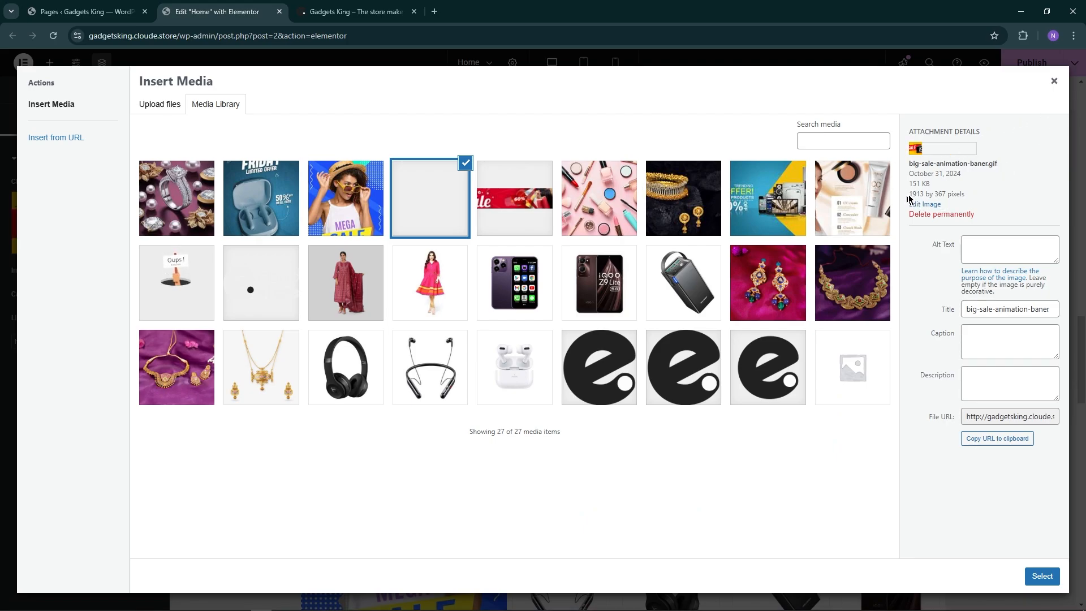
left_click_drag(908, 198, 923, 195)
left_click(940, 200)
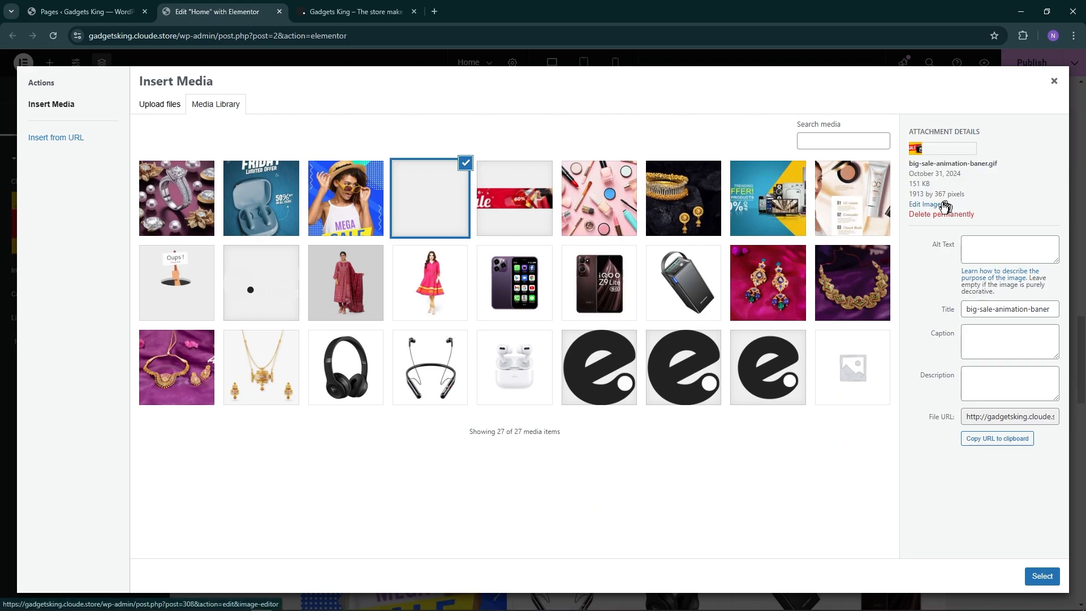
left_click(1053, 83)
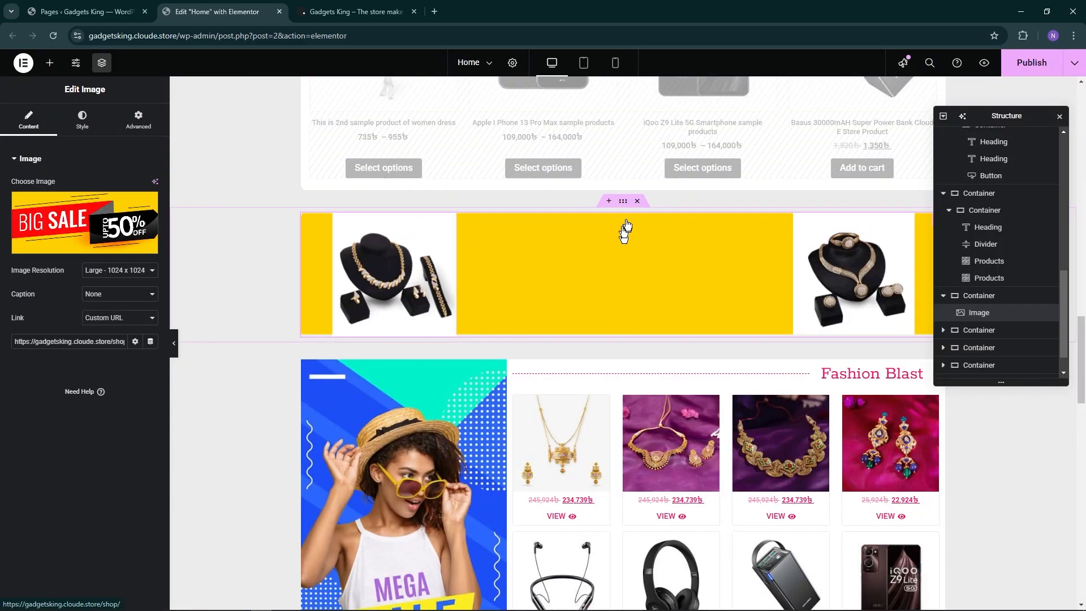
Look over the Fashion Blast, Accessories Mela and Jewel Haven product sections of the Home page.
scroll(626, 230, "down", 4)
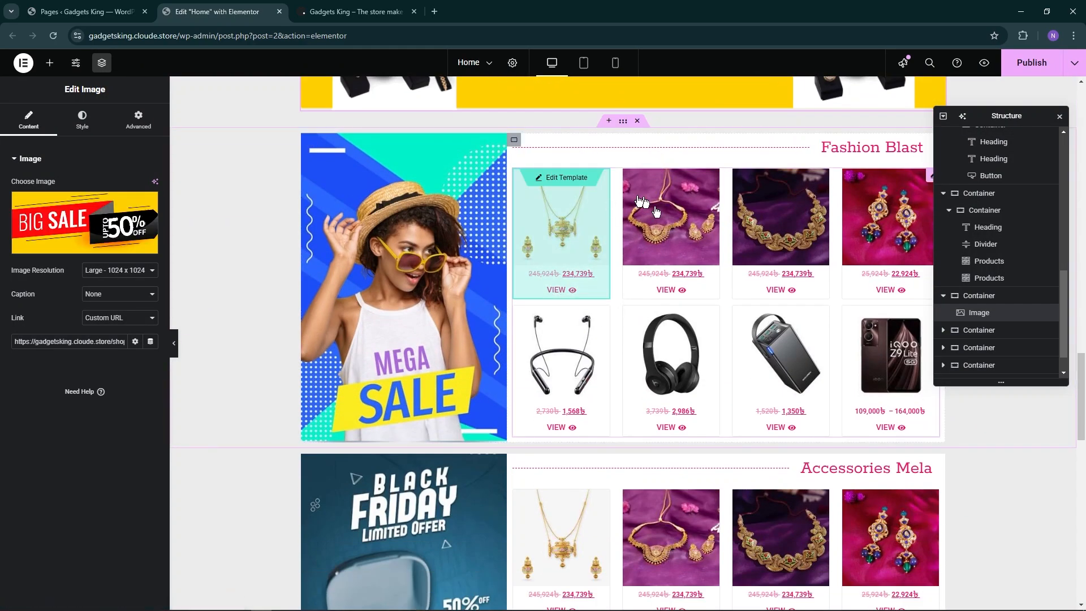
scroll(681, 307, "down", 4)
scroll(650, 311, "down", 4)
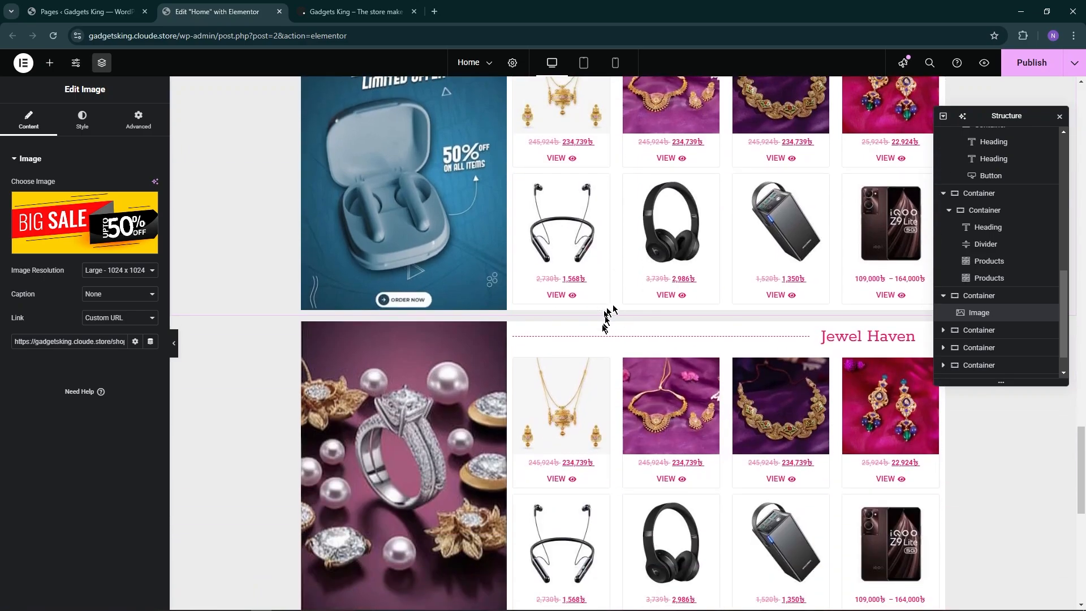
scroll(610, 333, "up", 2)
scroll(650, 317, "down", 5)
scroll(639, 398, "up", 14)
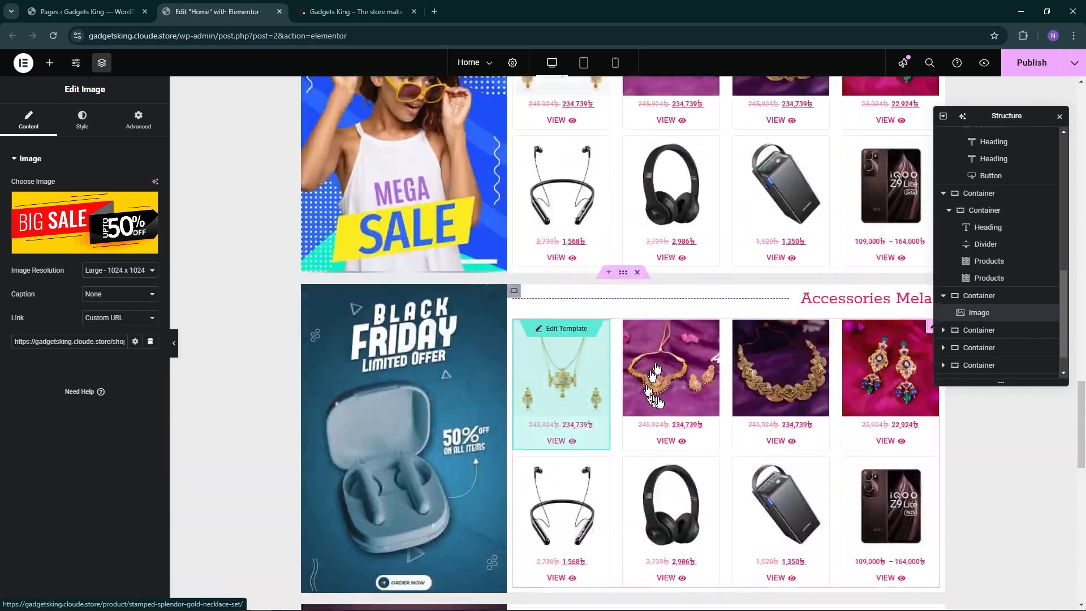
scroll(869, 266, "down", 1)
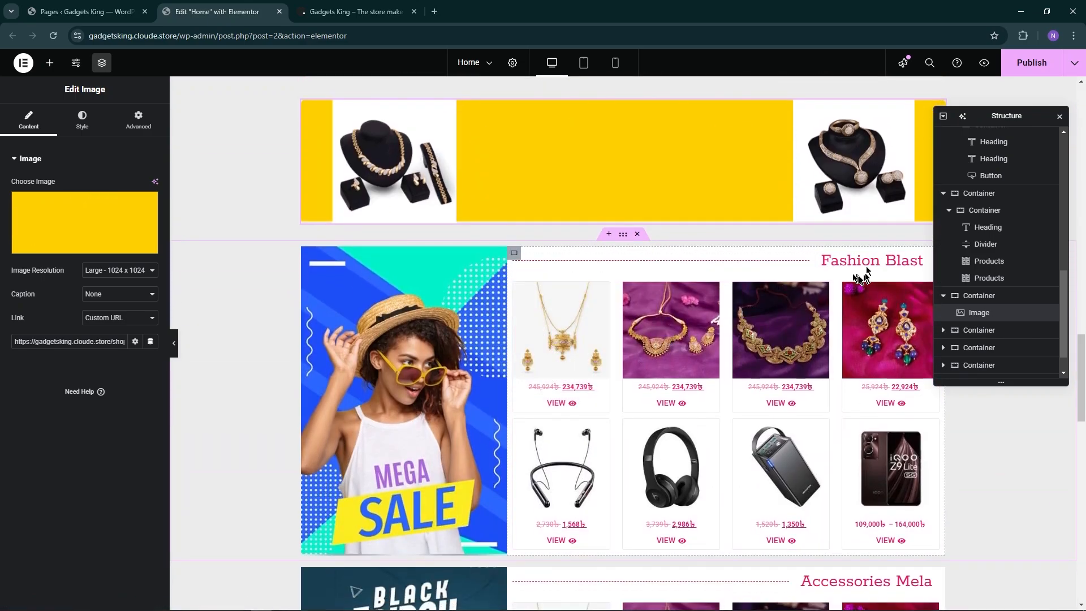
Inspect the Fashion Blast section's heading text and its Mega Sale image, including the image's file in the media library.
left_click(871, 263)
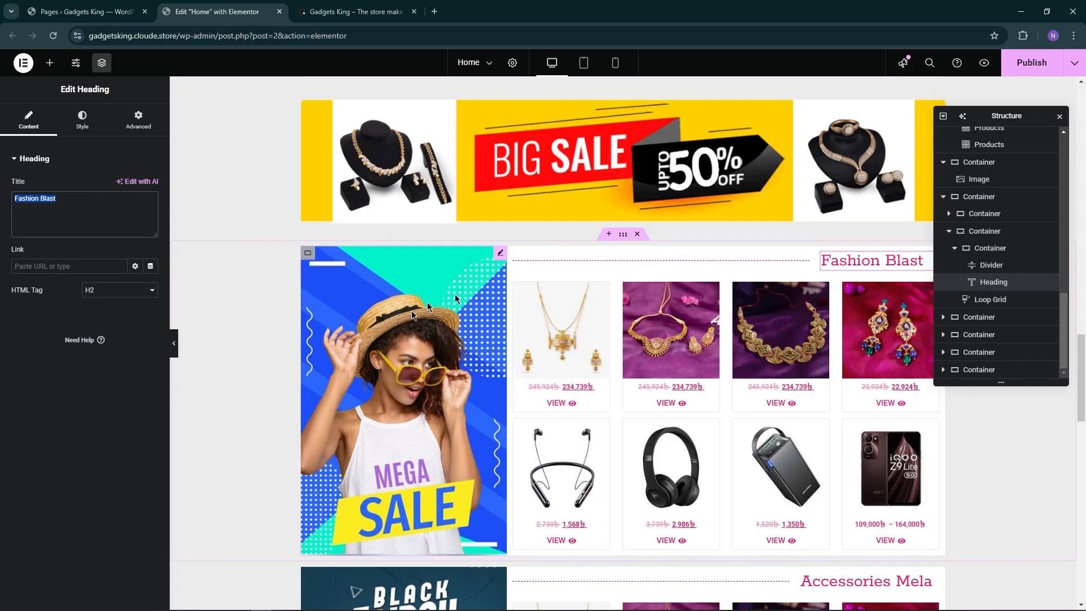
left_click(445, 310)
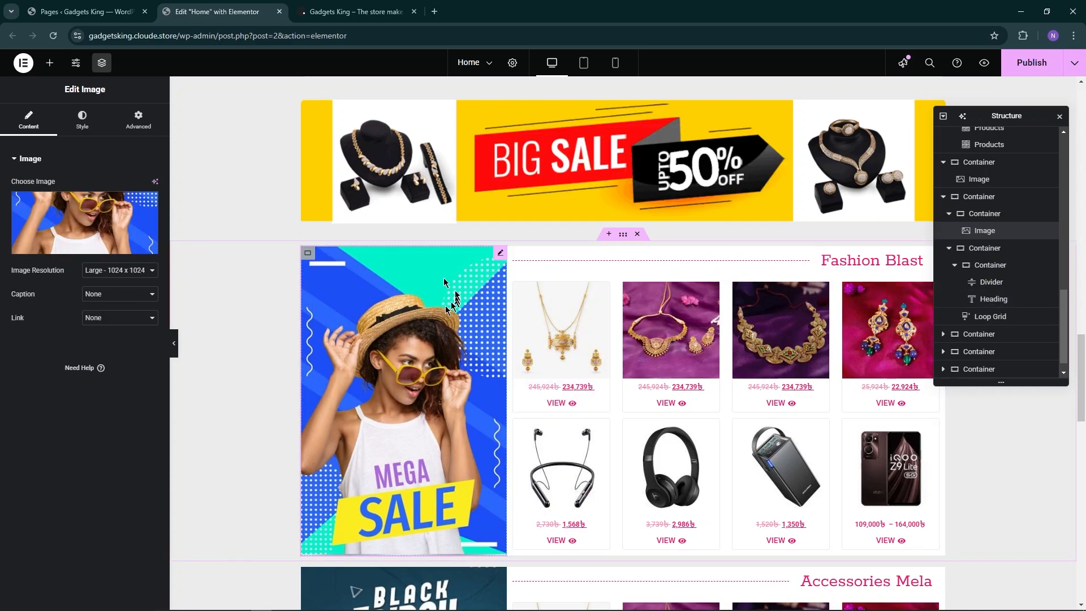
left_click(98, 210)
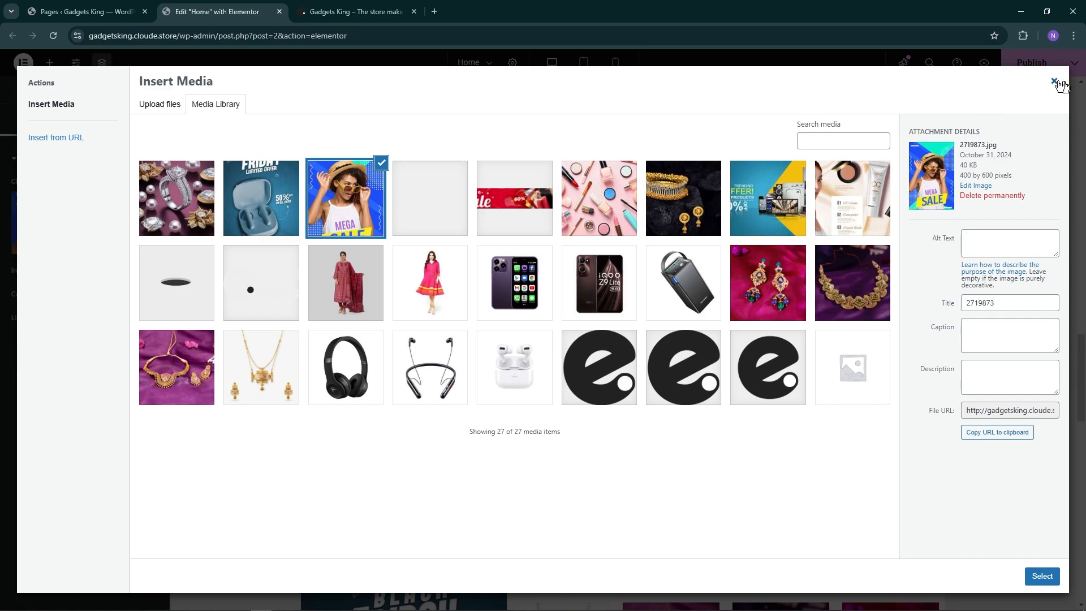
left_click(1054, 81)
scroll(605, 327, "down", 1)
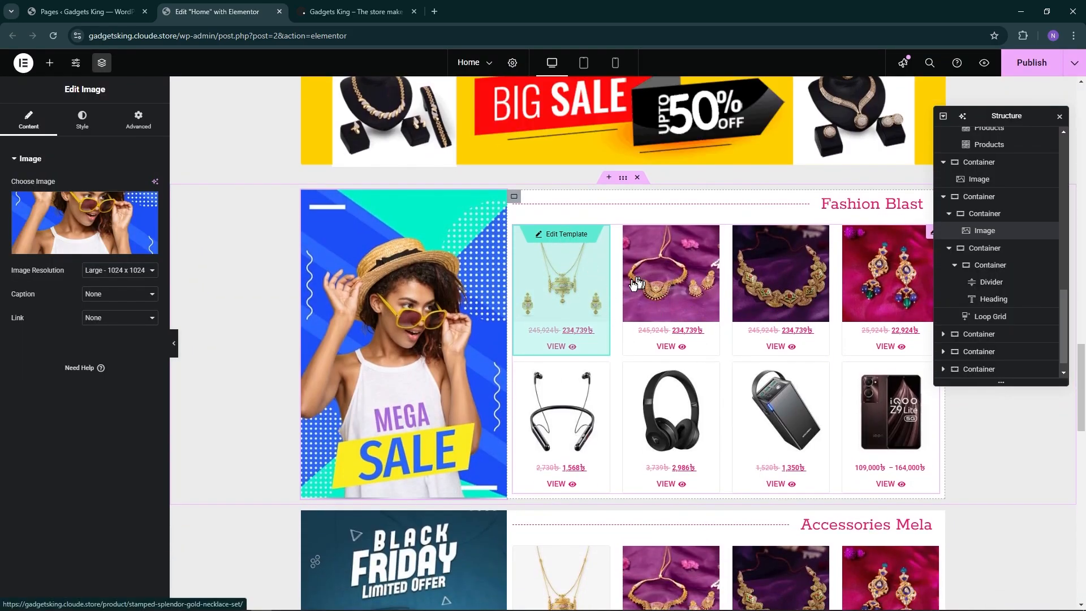
scroll(701, 263, "down", 1)
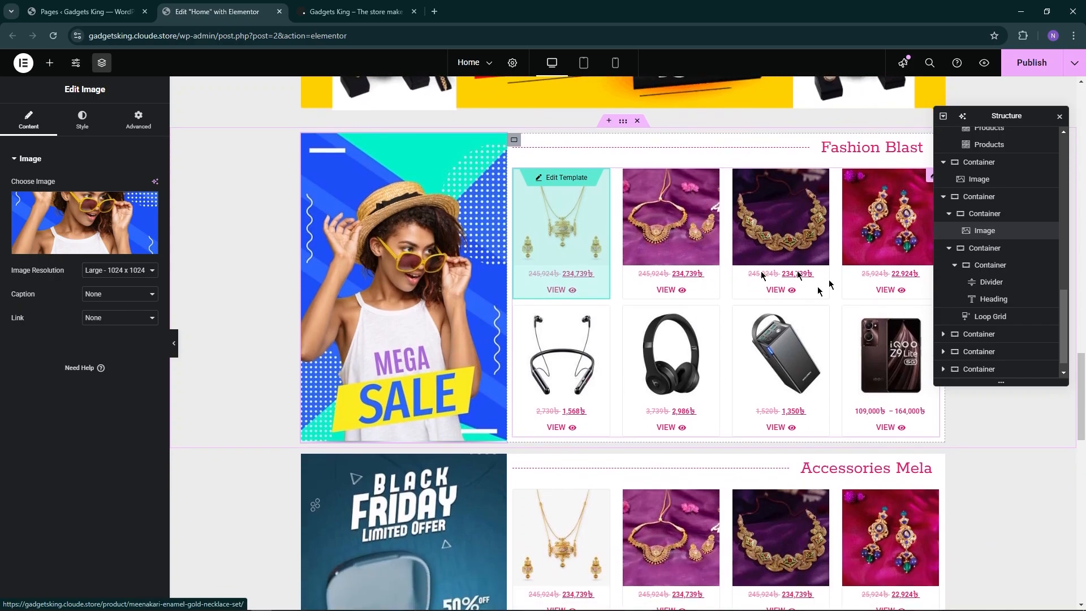
Inspect the Fashion Blast product grid's loop template choice and its query source options without changing them.
left_click(924, 181)
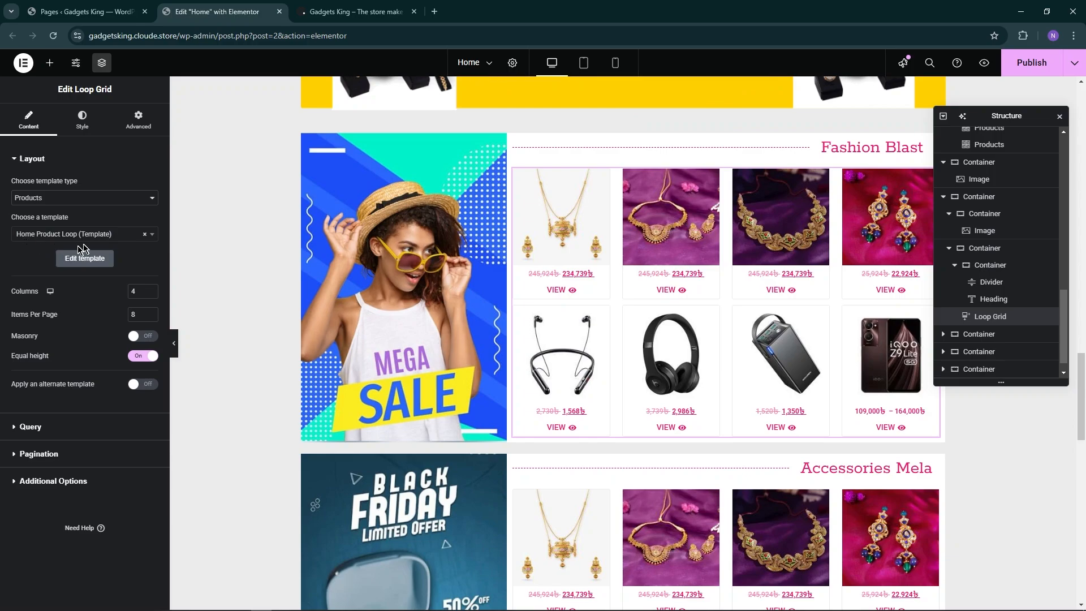
left_click(37, 236)
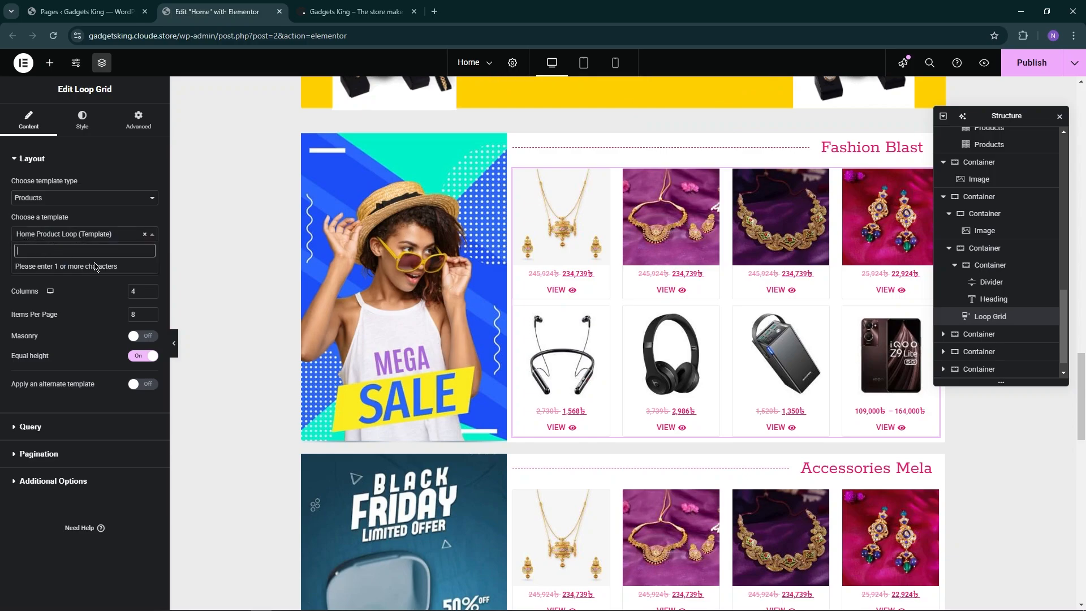
left_click(15, 283)
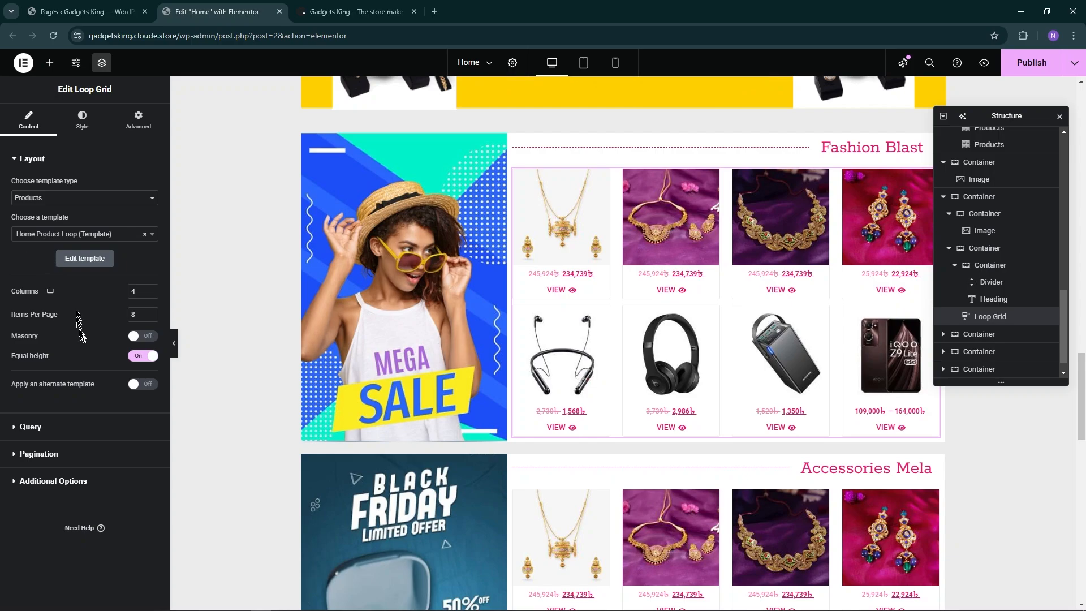
left_click(56, 433)
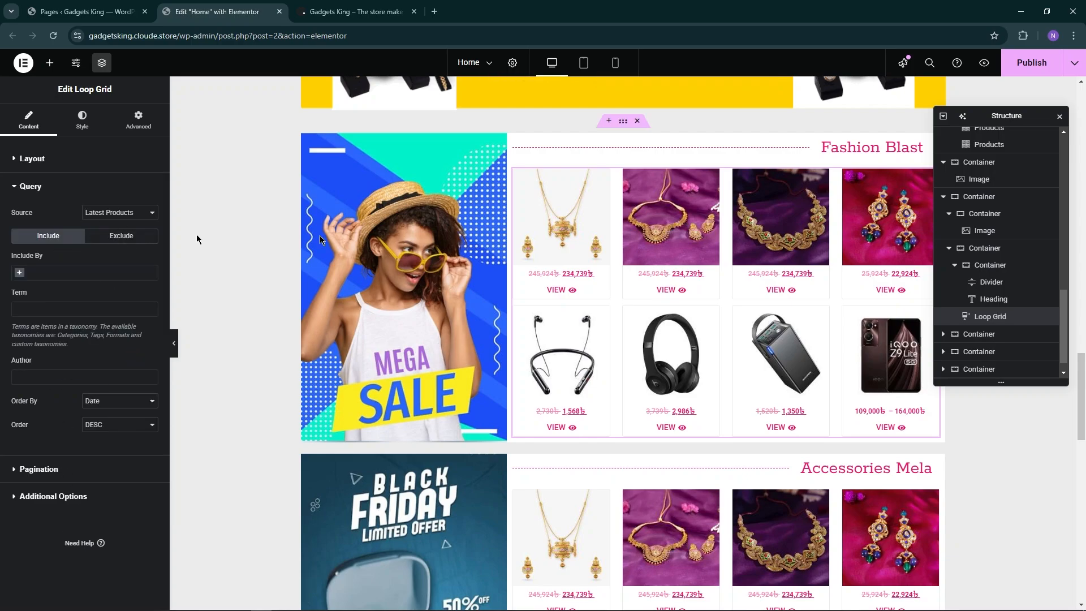
left_click(121, 218)
left_click(123, 213)
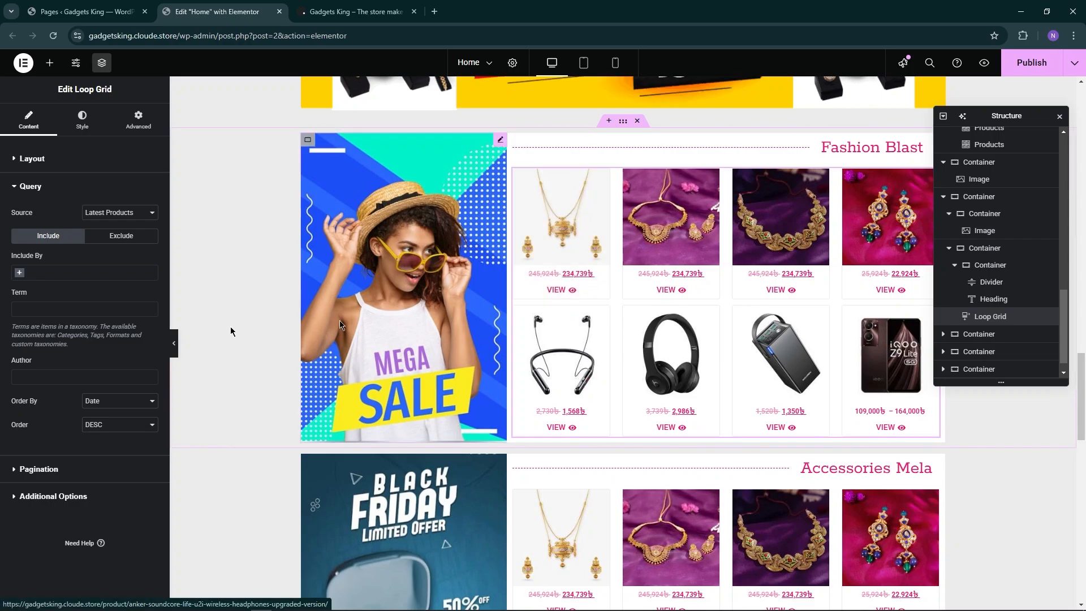
Filter the Fashion Blast product grid to include by Term, using the product category Women Cloth.
left_click(63, 275)
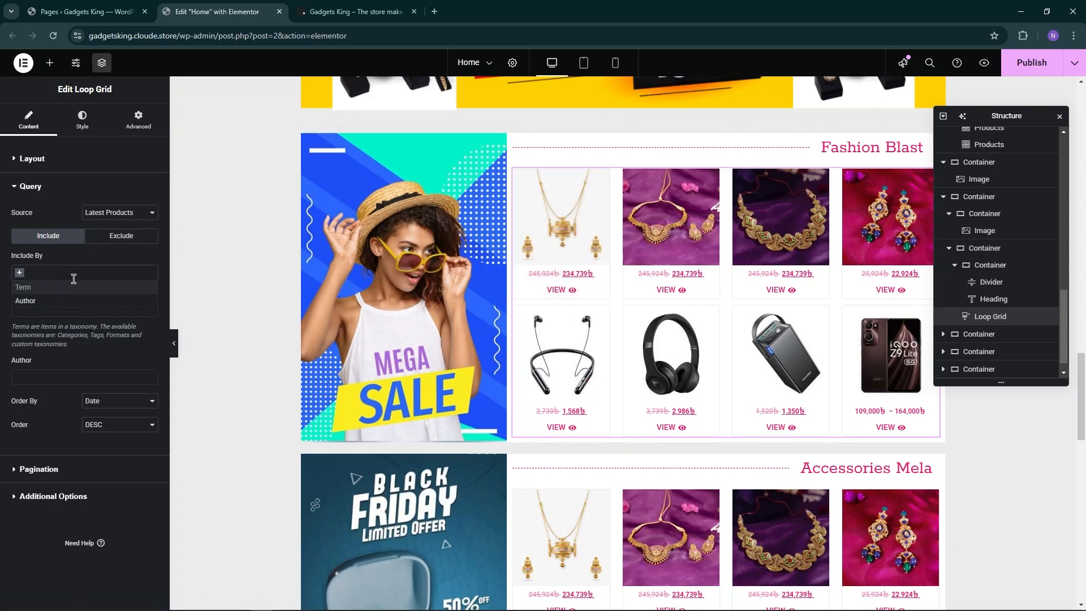
left_click(77, 287)
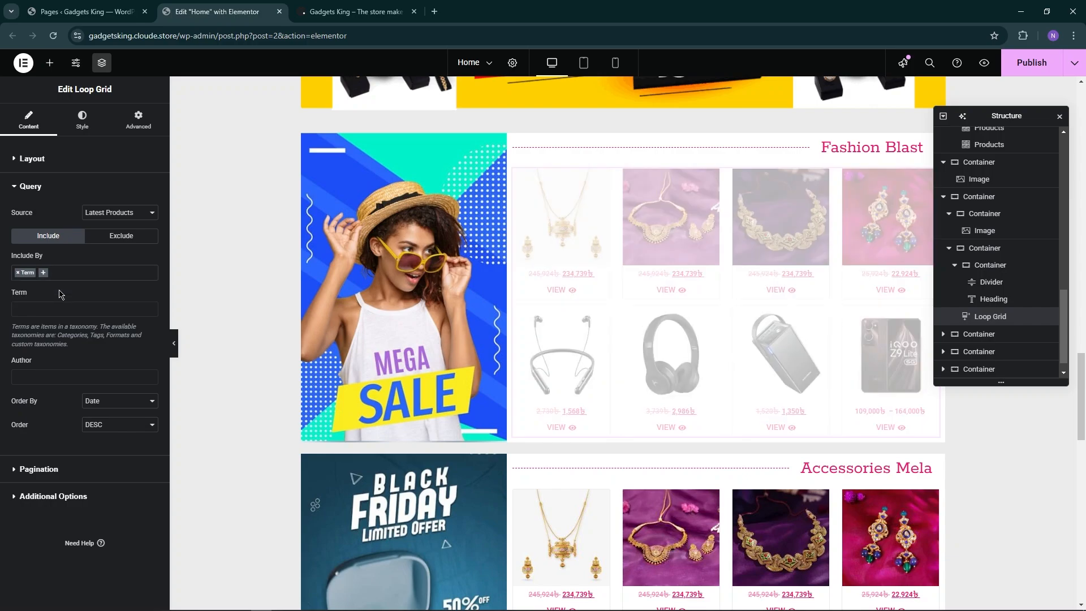
left_click(61, 302)
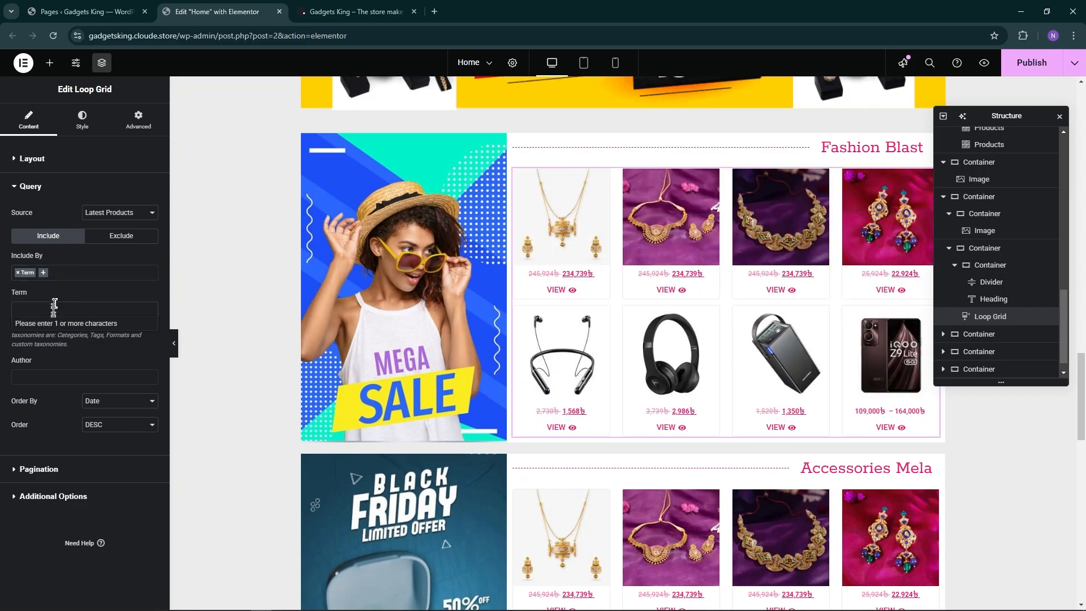
left_click(53, 309)
left_click(53, 309)
type("cloth")
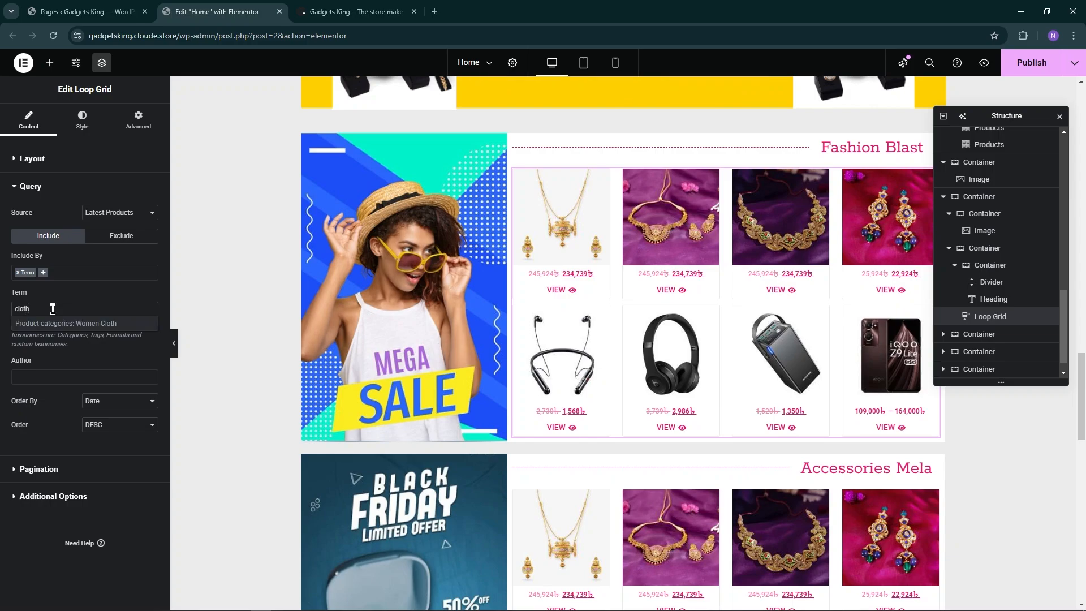
left_click(102, 329)
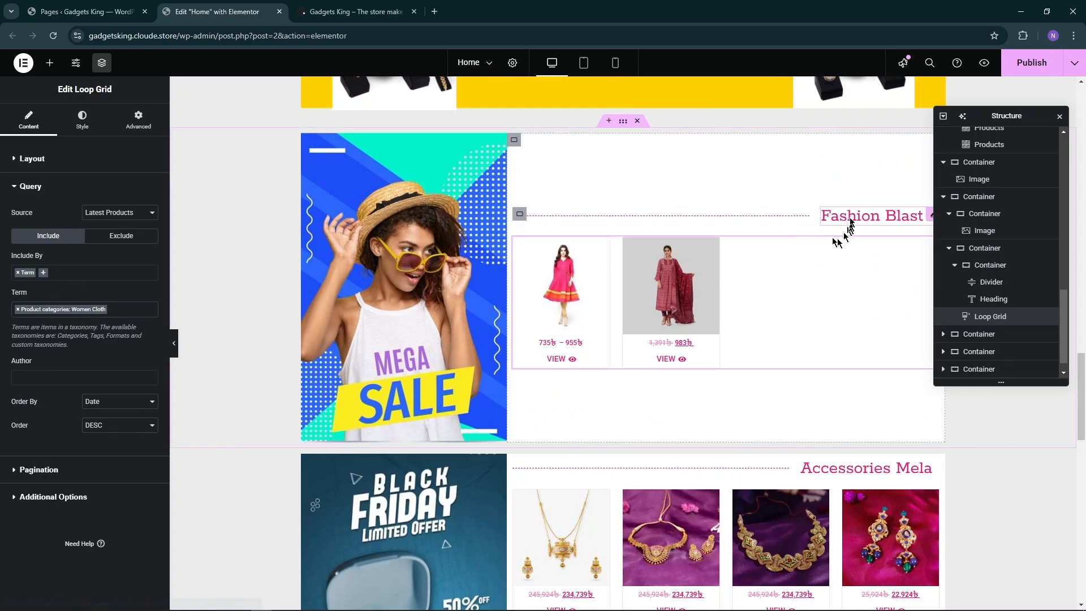
Check the category names in the header, and change the Fashion Blast section's heading to "Accessories".
left_click(899, 218)
left_click(79, 222)
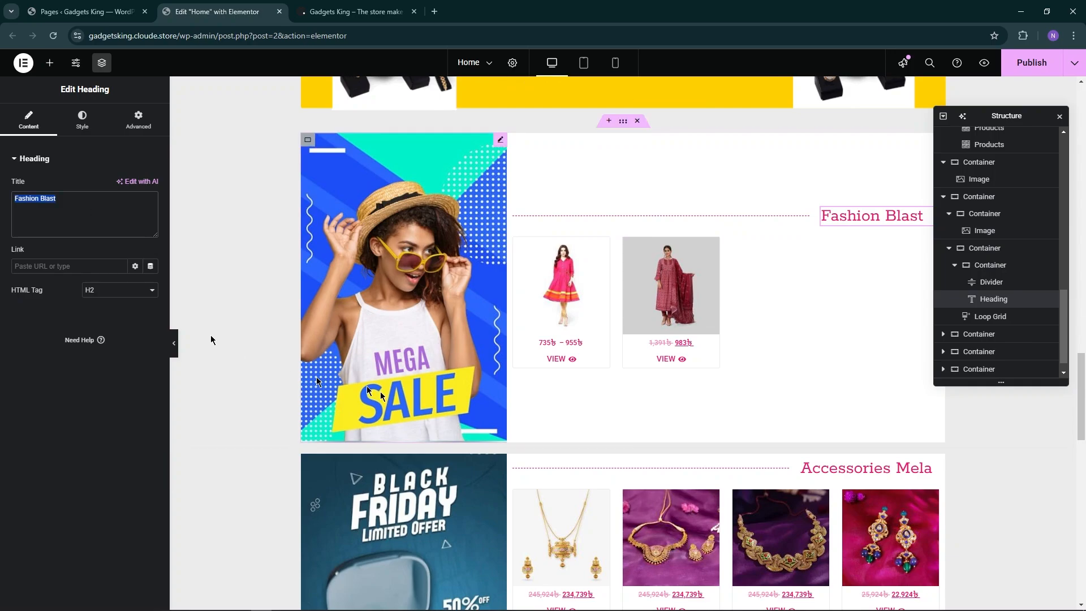
scroll(622, 351, "down", 10)
scroll(637, 347, "up", 15)
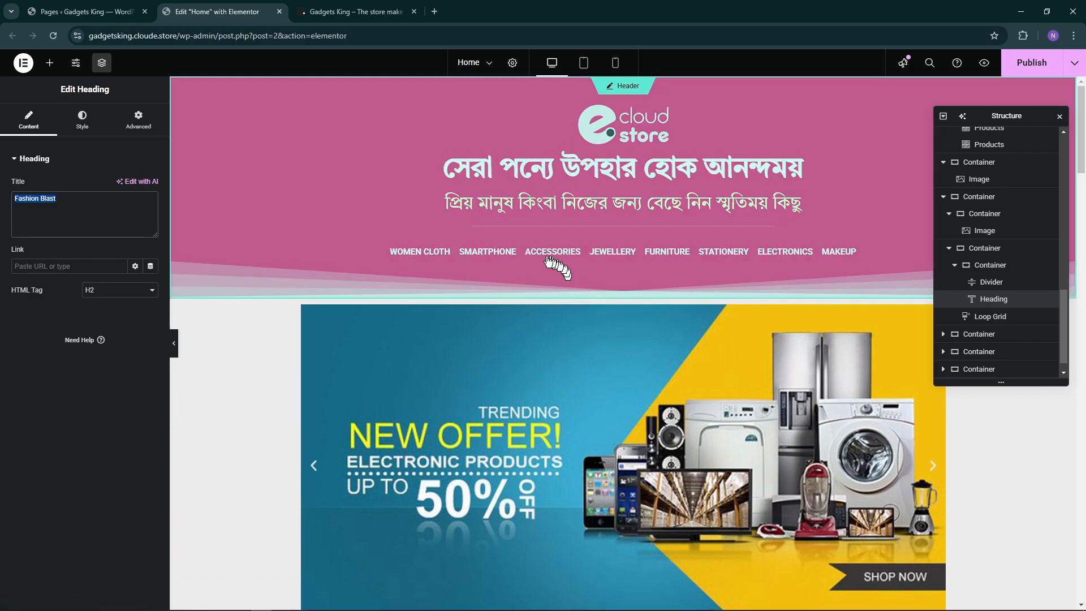
scroll(673, 330, "down", 20)
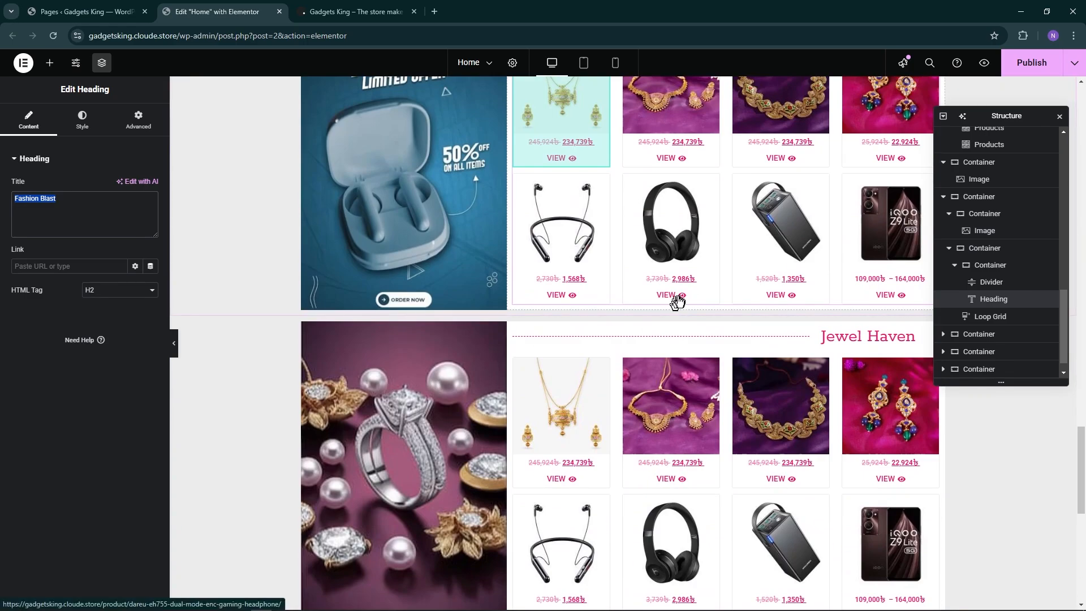
scroll(676, 300, "up", 6)
left_click(858, 342)
scroll(860, 341, "up", 4)
left_click(860, 338)
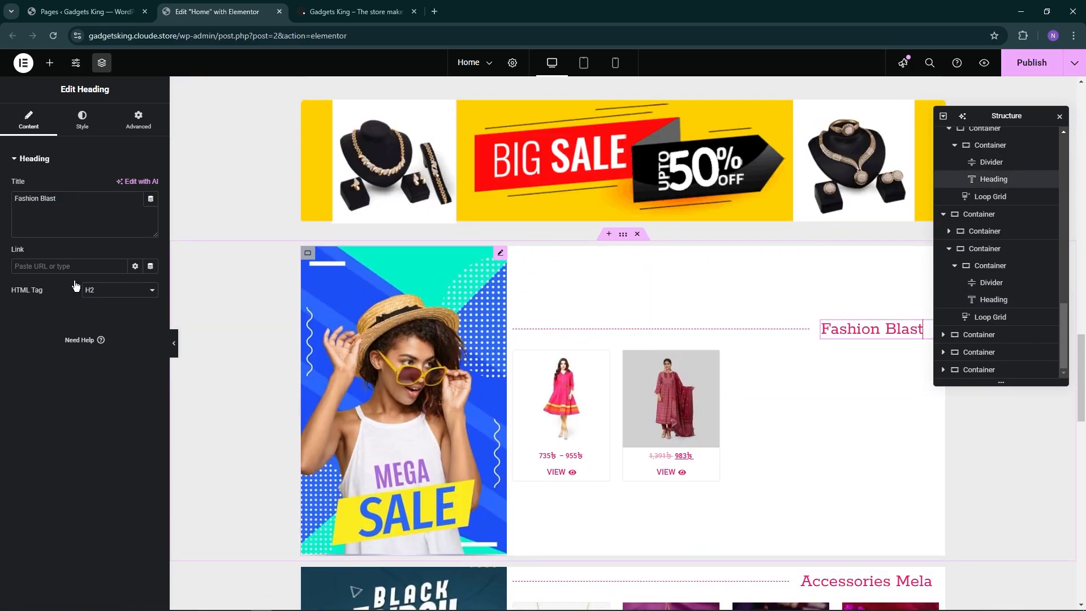
double_click(26, 199)
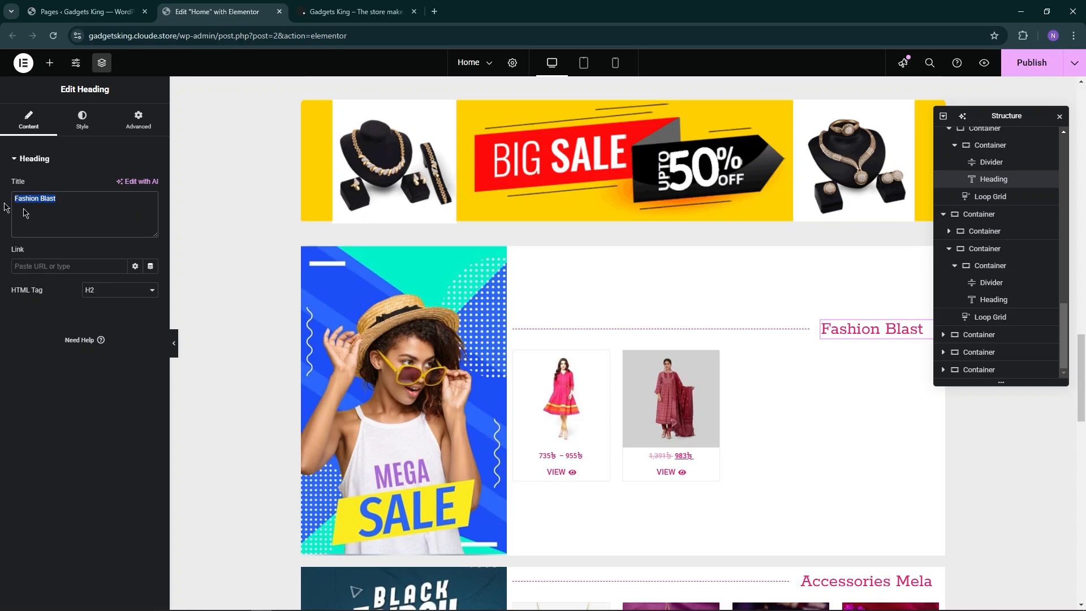
type("Accessories")
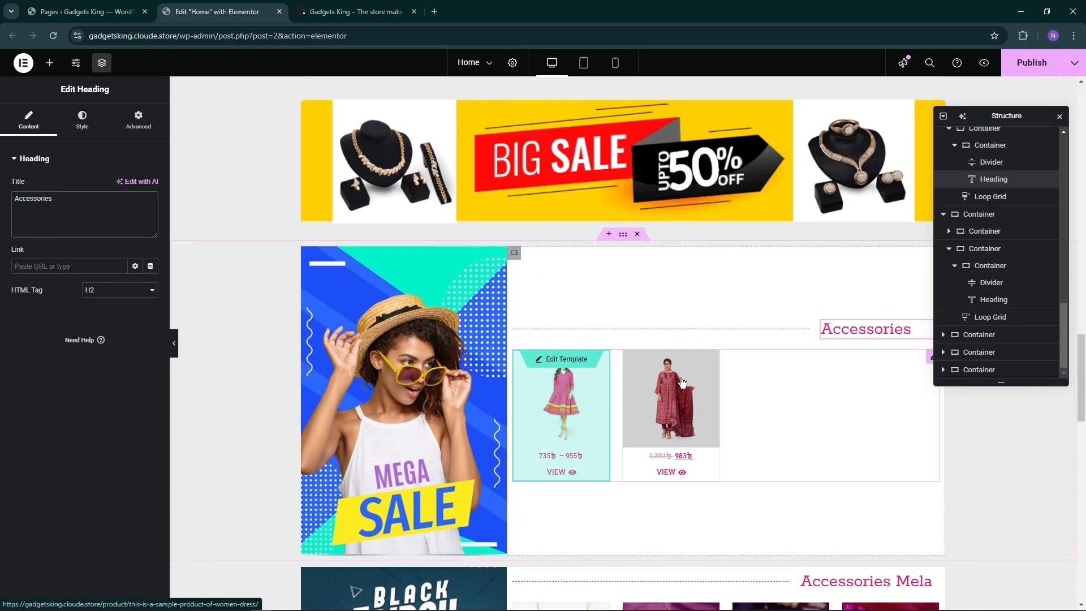
Replace the Women Cloth term with the product category Accessories in the query of the grid beside the Mega Sale image.
left_click(681, 382)
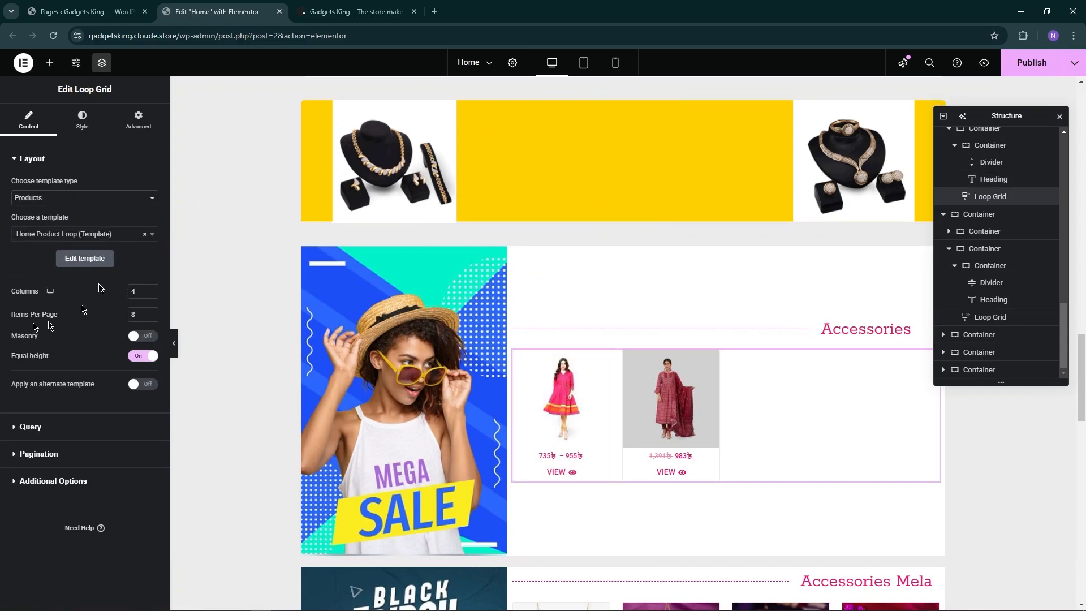
left_click(65, 426)
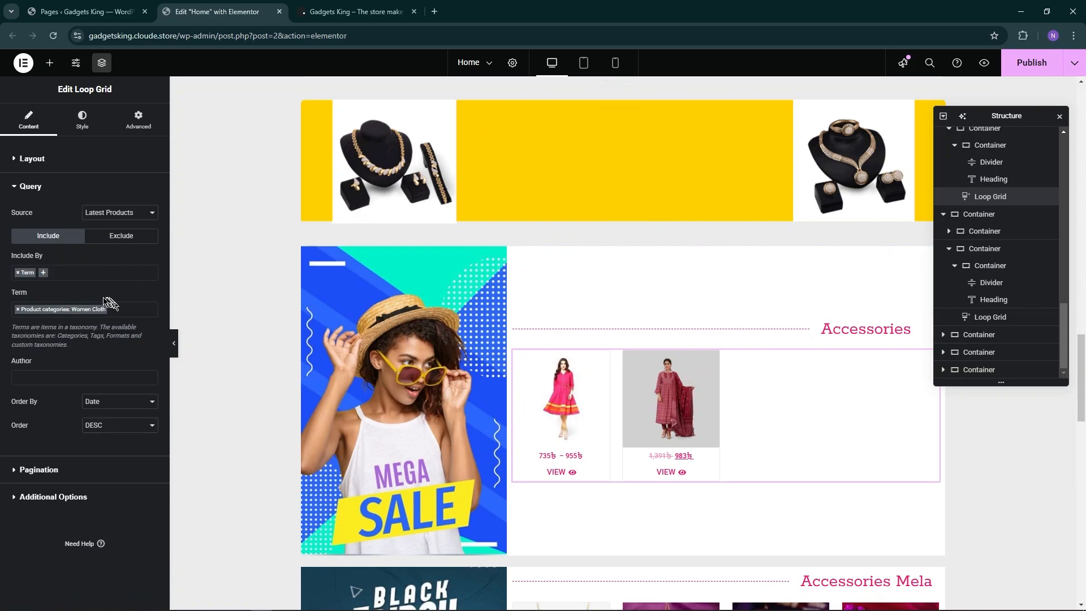
type("acc")
left_click(120, 325)
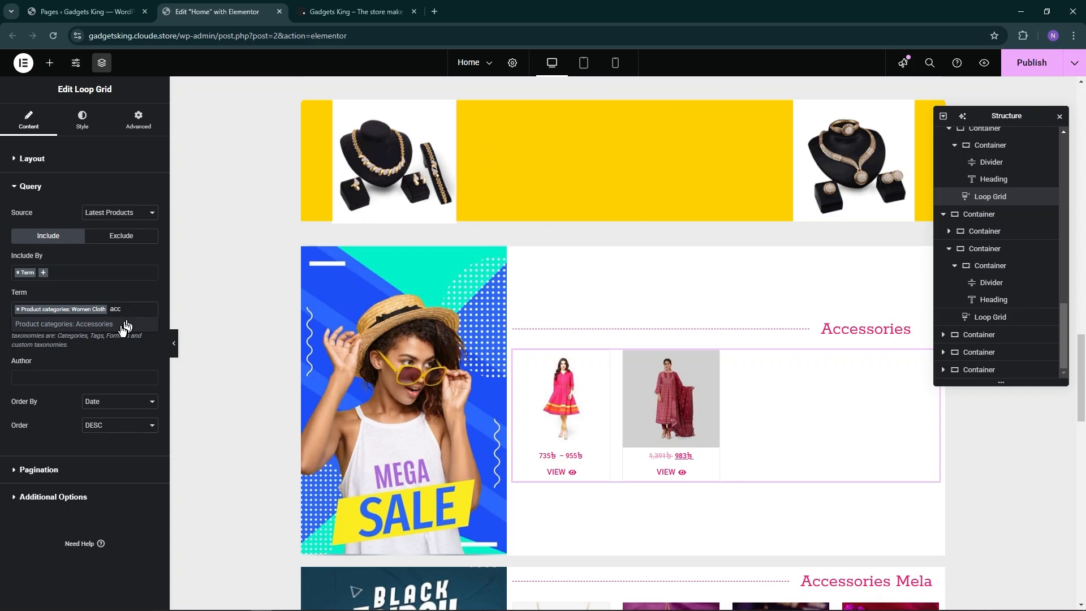
left_click(20, 315)
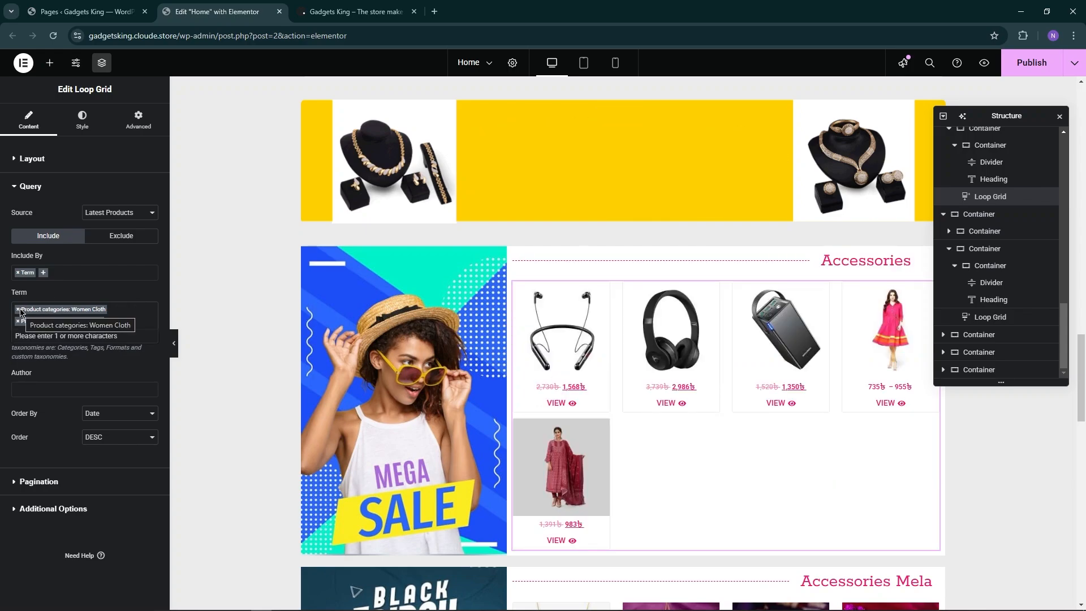
left_click(20, 309)
left_click(18, 309)
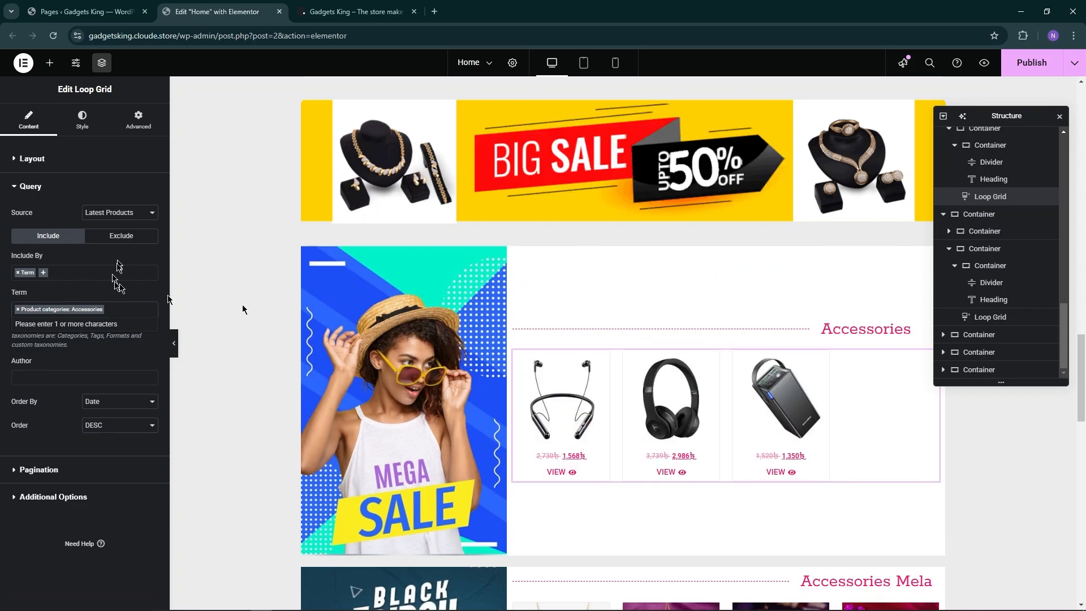
Look over the product sections from the Mega Sale block down to the customer reviews and social links.
scroll(692, 297, "down", 4)
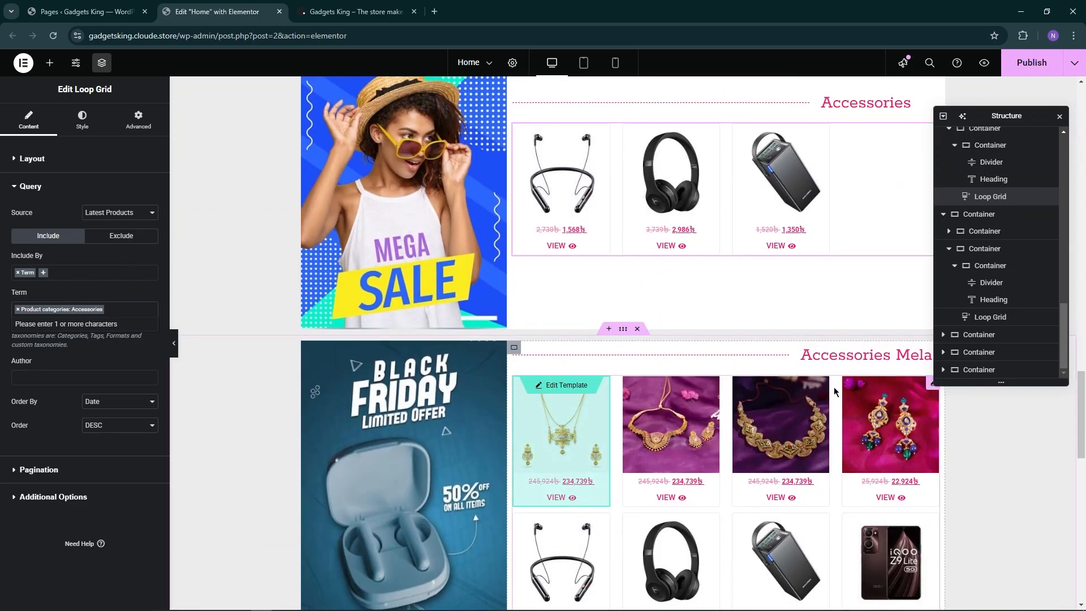
scroll(808, 405, "down", 4)
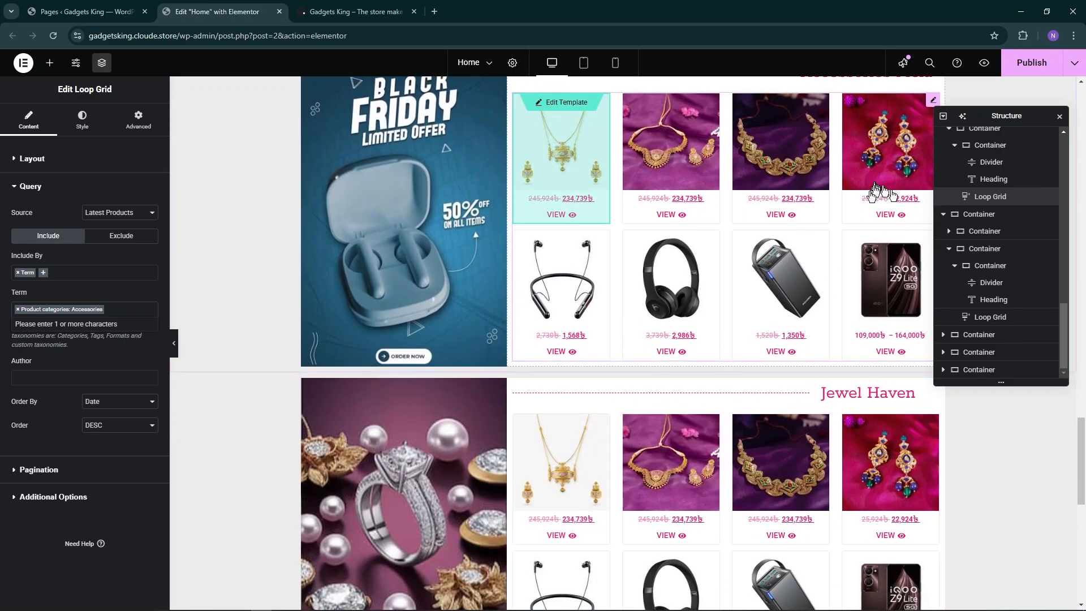
scroll(880, 191, "up", 4)
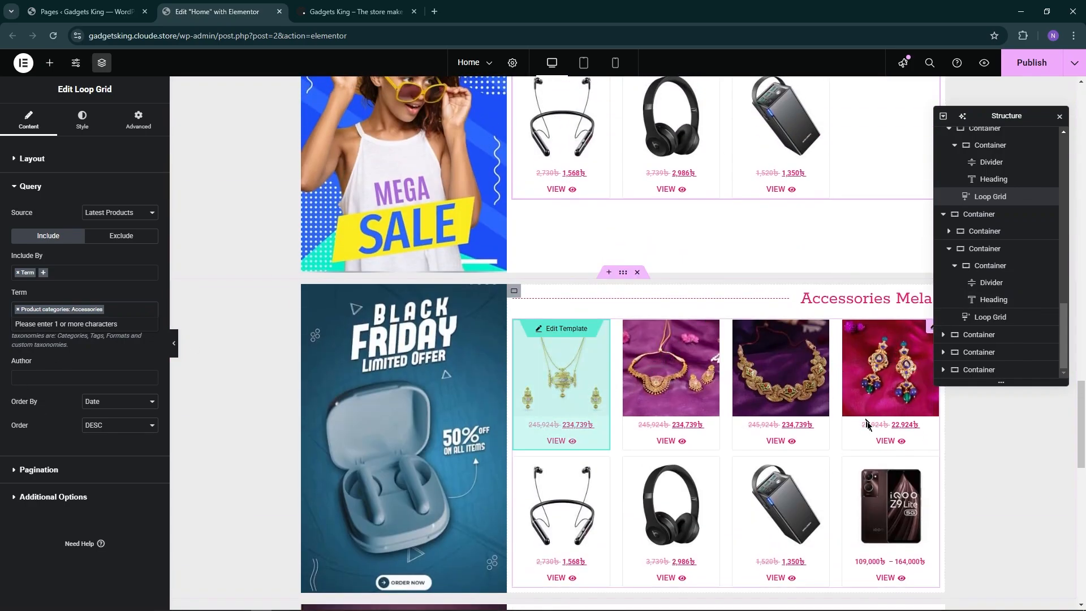
scroll(888, 359, "up", 2)
scroll(920, 424, "up", 5)
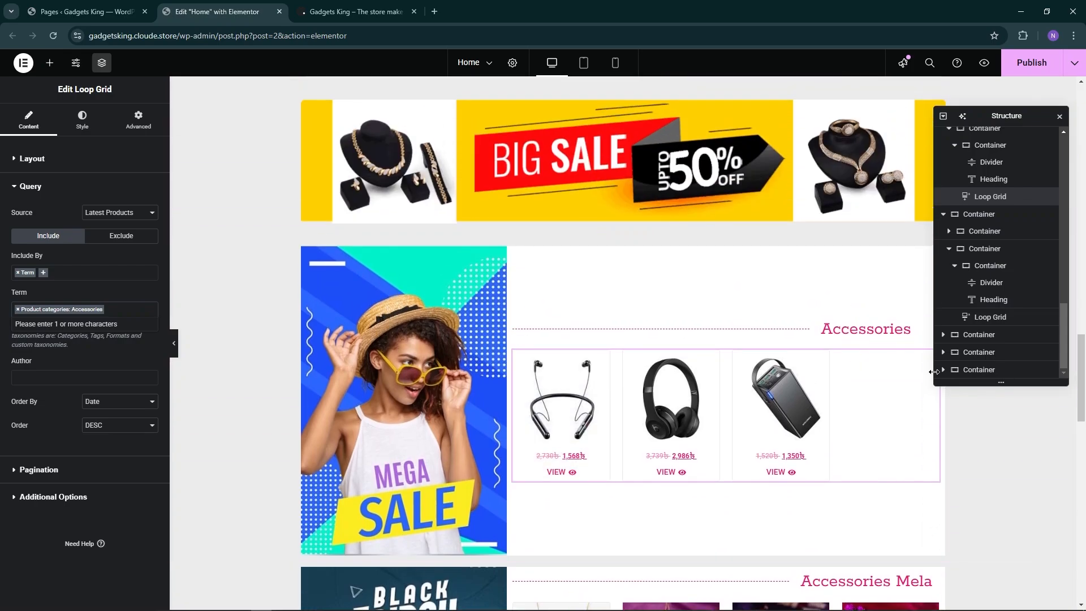
scroll(933, 477, "down", 9)
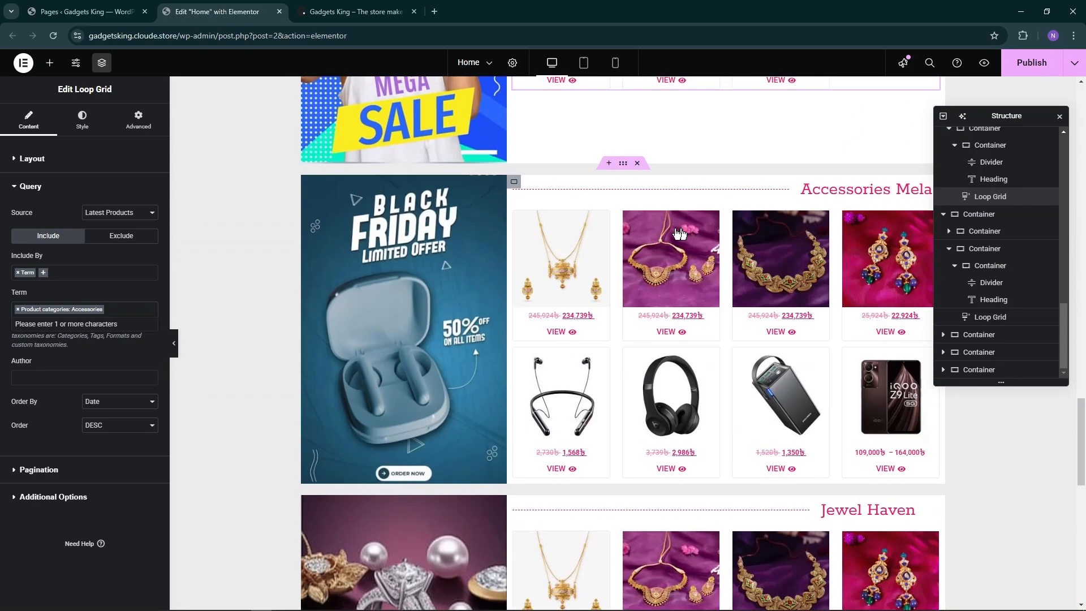
scroll(694, 243, "down", 3)
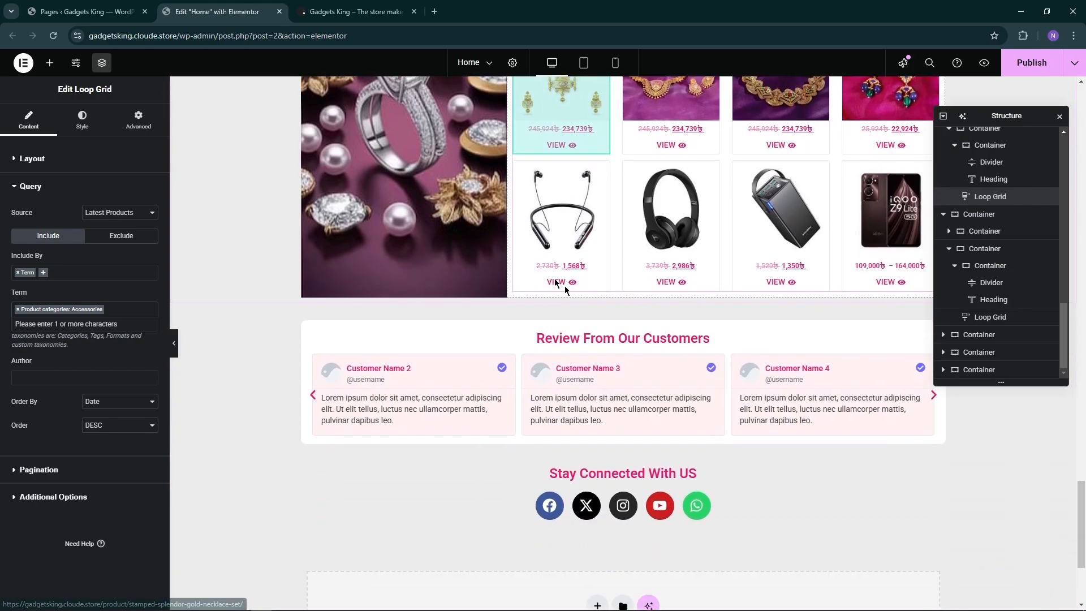
scroll(698, 249, "up", 5)
scroll(701, 254, "down", 4)
scroll(631, 339, "down", 2)
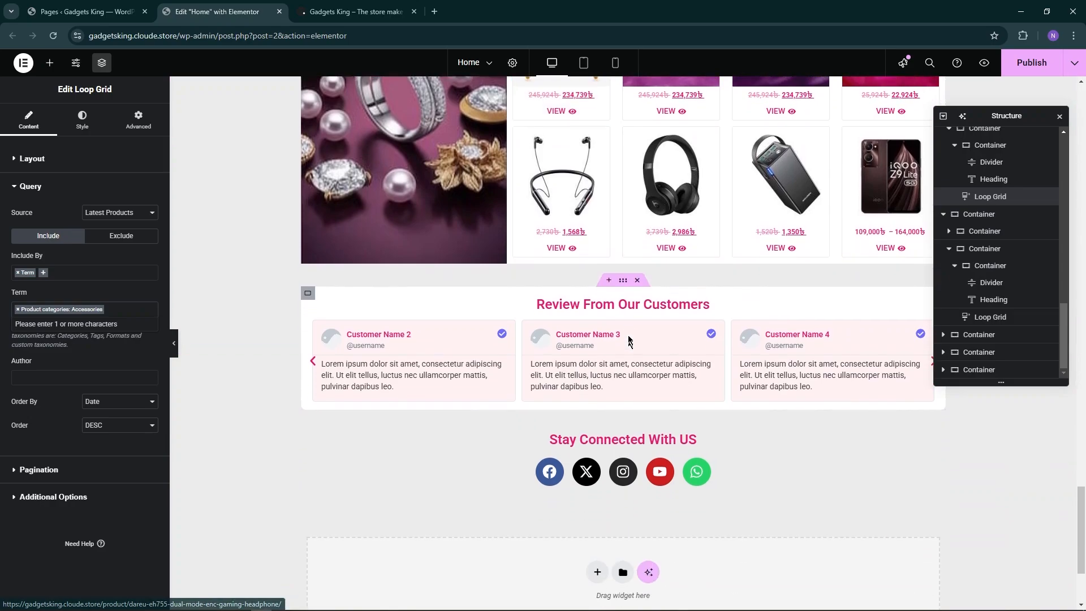
Inspect the Reviews carousel's slide list and the first slide's image, name, title, icon and review text fields.
left_click(616, 320)
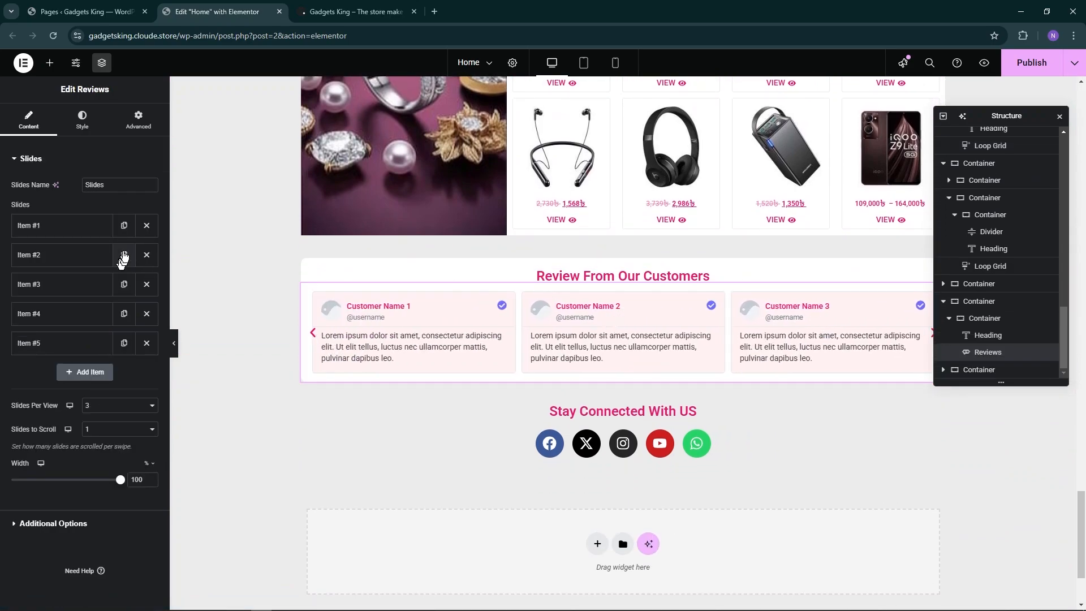
left_click(75, 226)
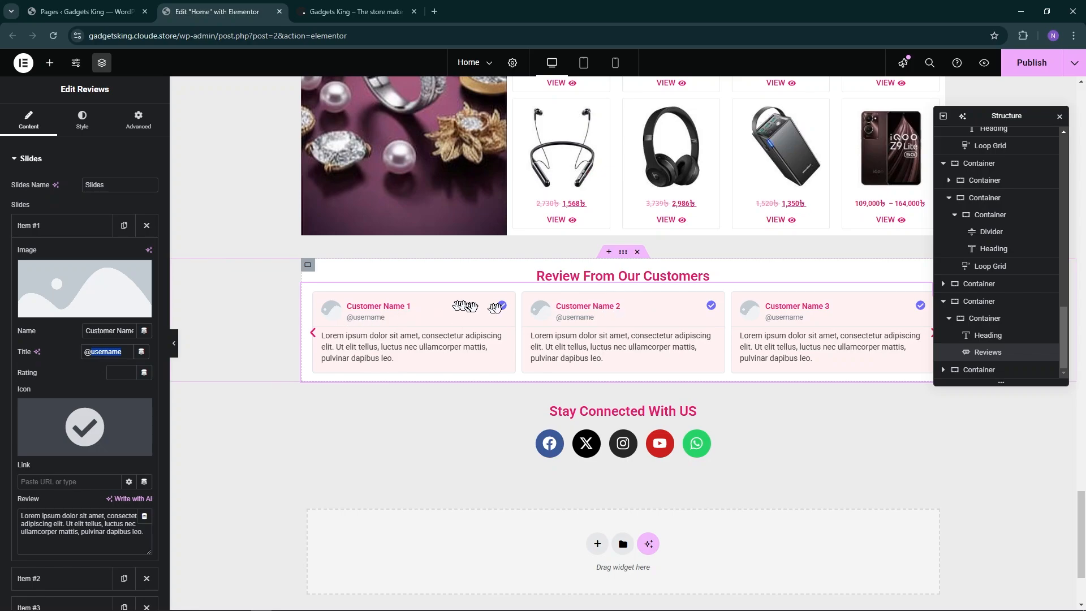
scroll(85, 398, "down", 2)
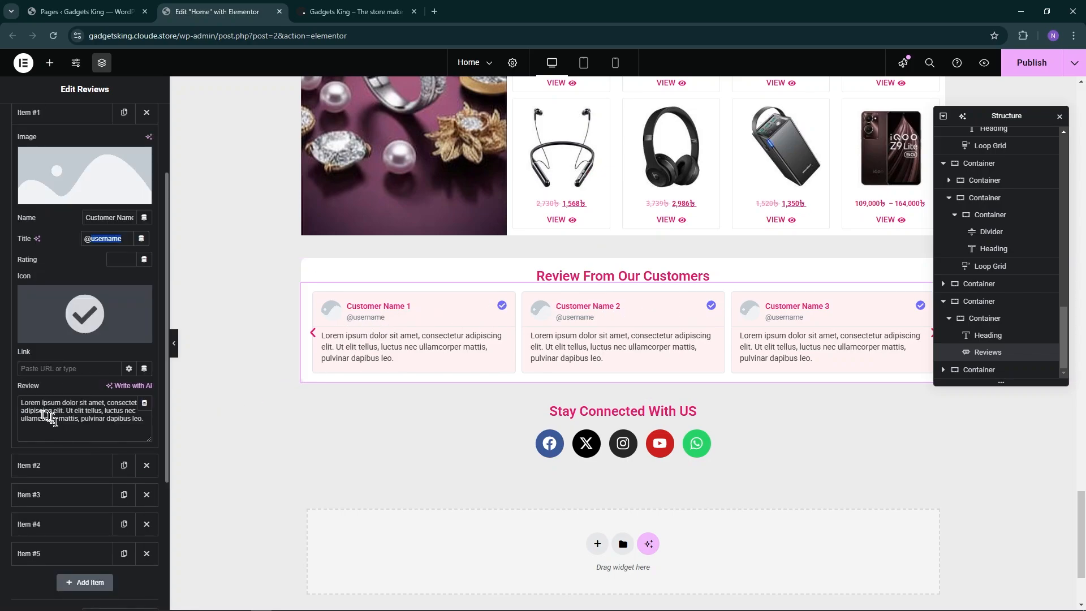
mouse_move(26, 405)
left_mouse_down()
mouse_move(94, 430)
mouse_move(148, 424)
mouse_move(27, 402)
left_mouse_up()
left_click(75, 419)
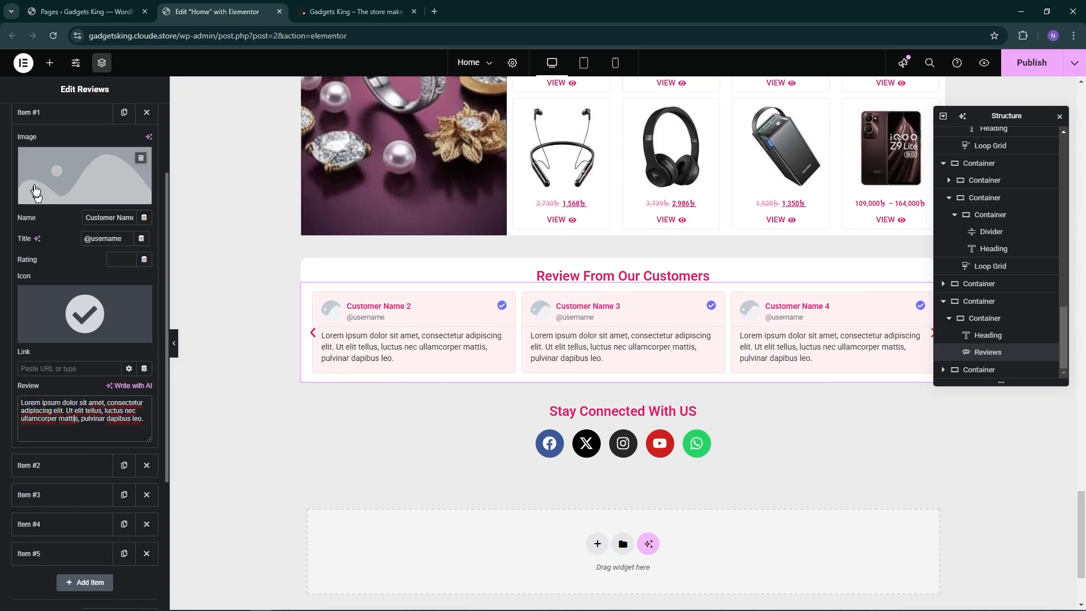
scroll(75, 178, "up", 2)
left_click(79, 238)
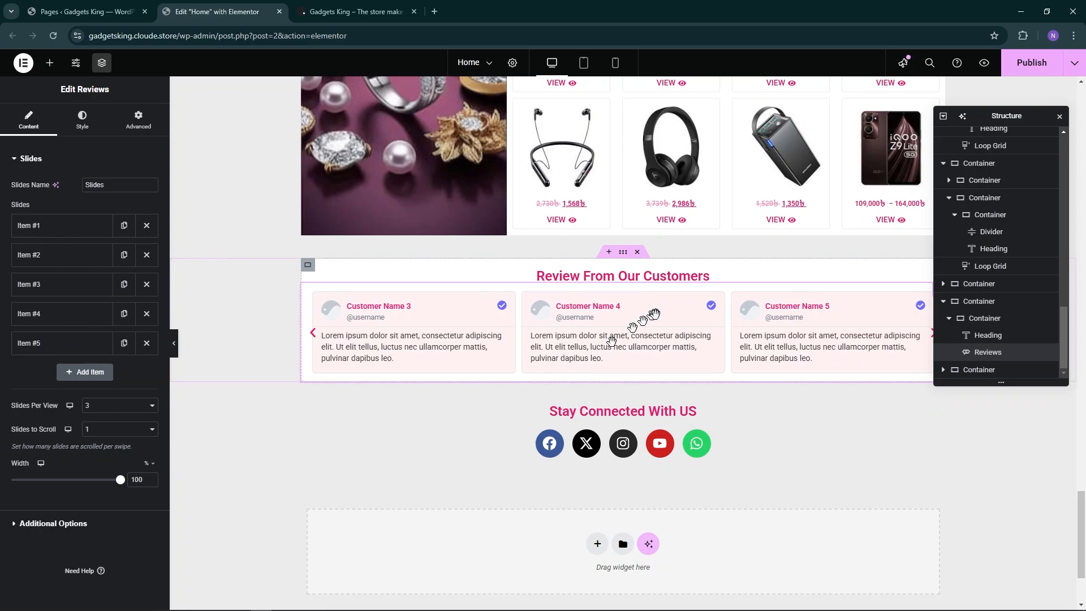
Inspect the Social Icons widget's items, checking the icon, link and color fields of the Facebook, X Twitter and Youtube entries.
scroll(642, 322, "down", 1)
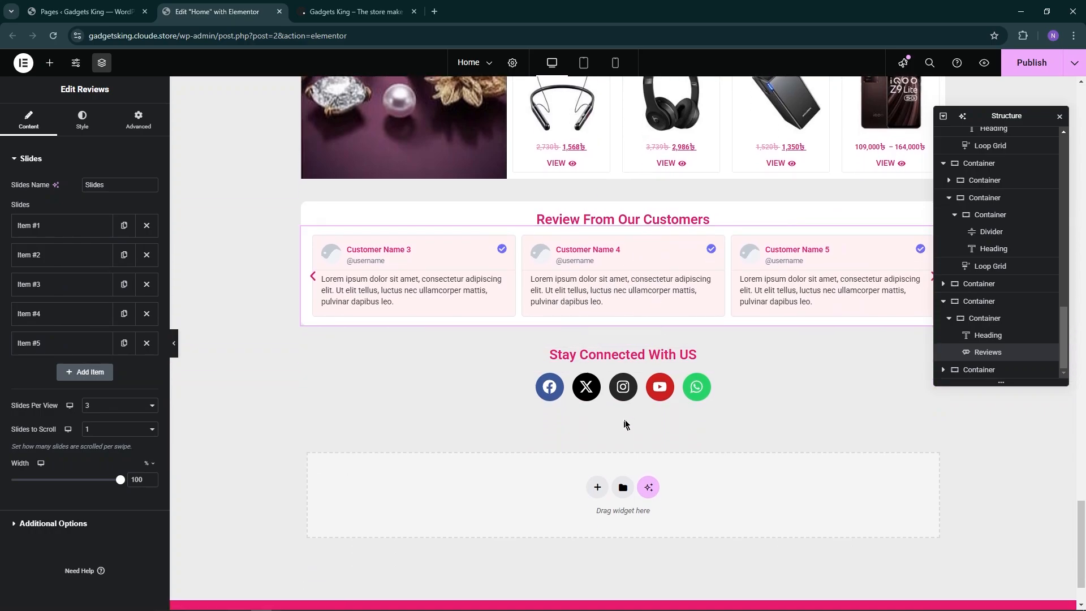
left_click(729, 385)
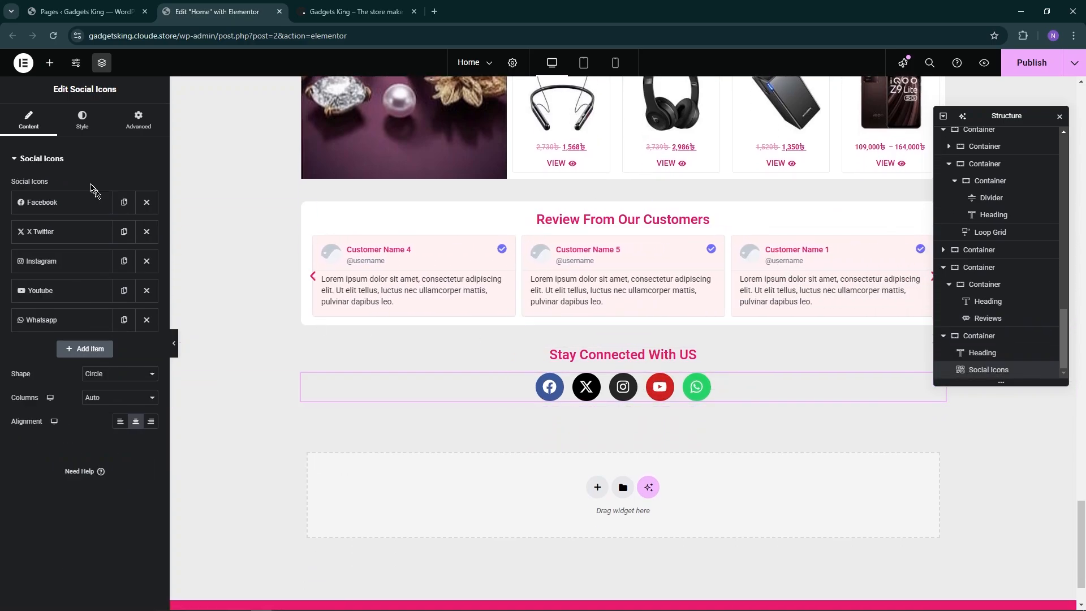
left_click(72, 208)
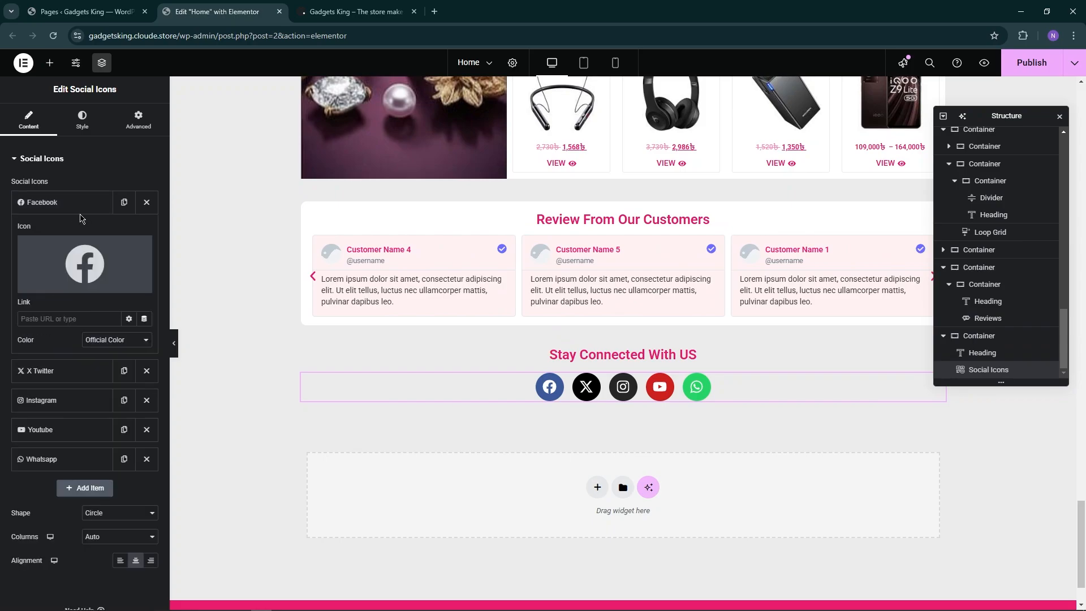
scroll(56, 336, "down", 1)
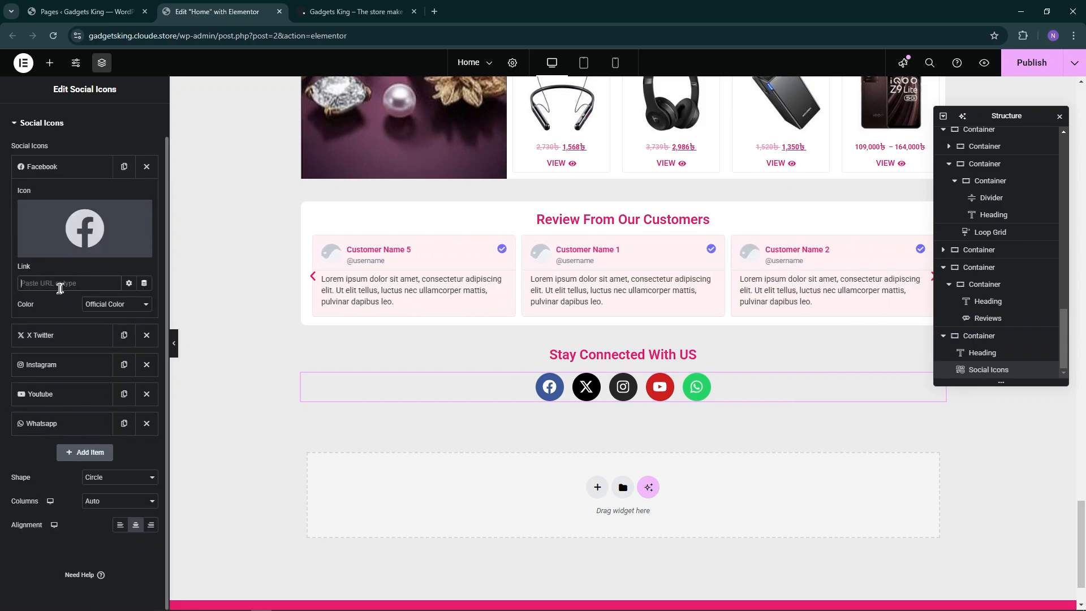
left_click(65, 169)
left_click(69, 197)
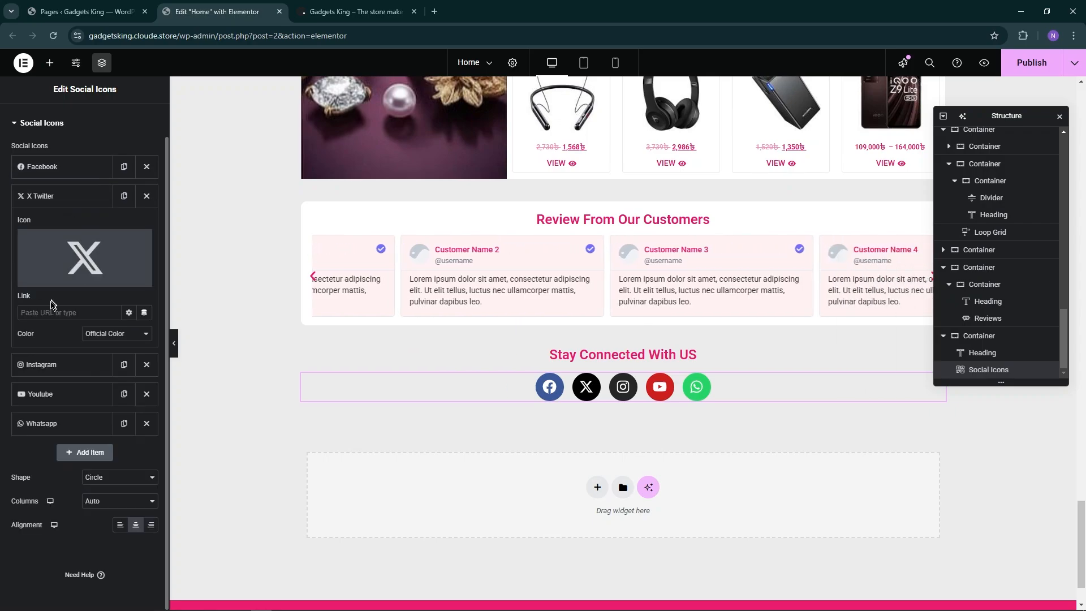
left_click(63, 196)
left_click(61, 255)
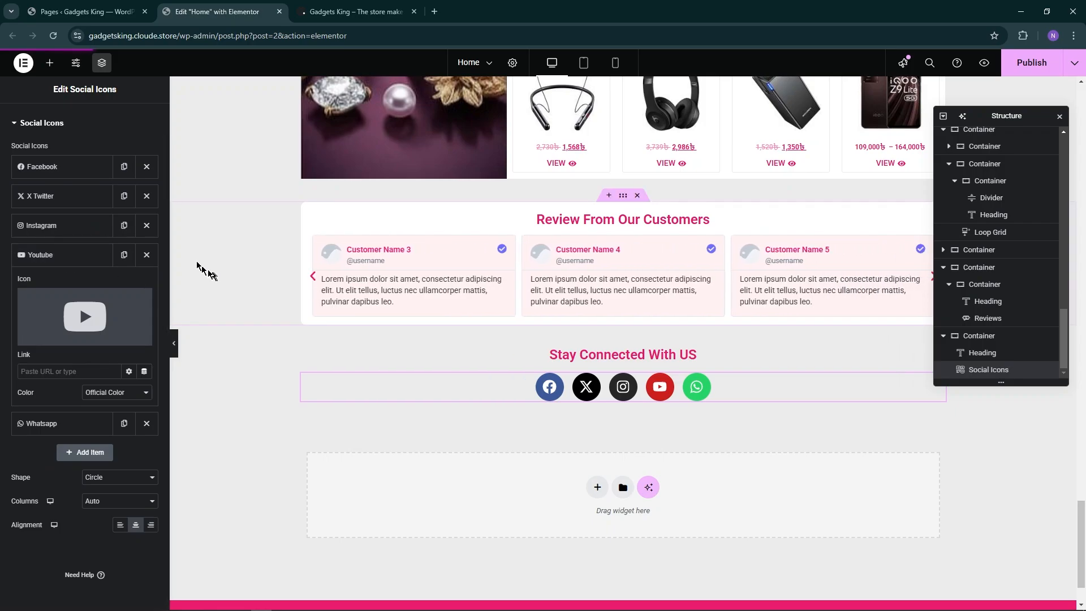
left_click(91, 252)
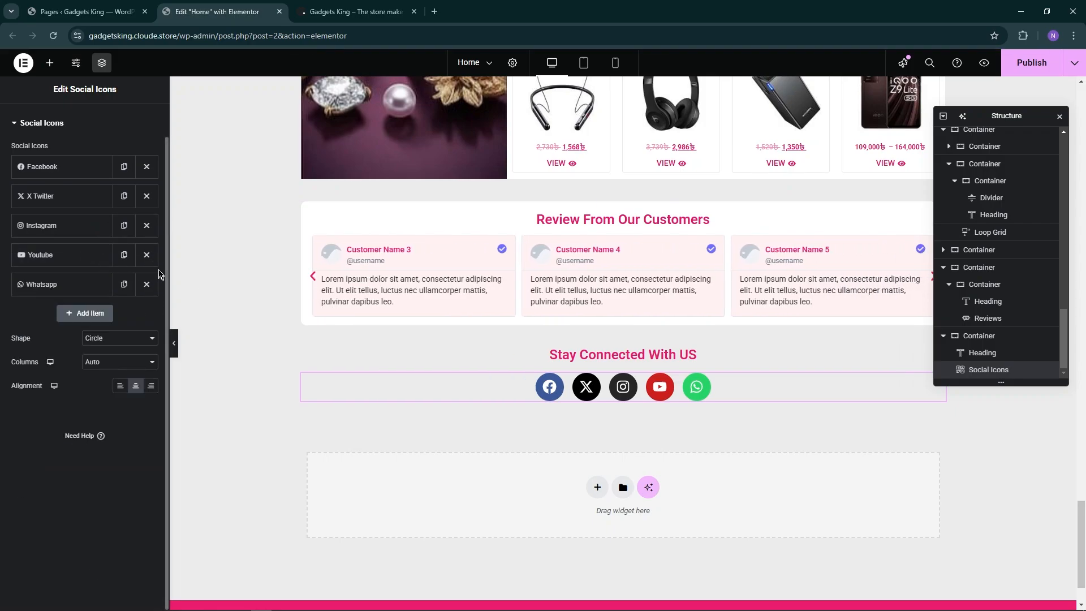
Add an extra item to the Social Icons widget and remove it again.
left_click(85, 313)
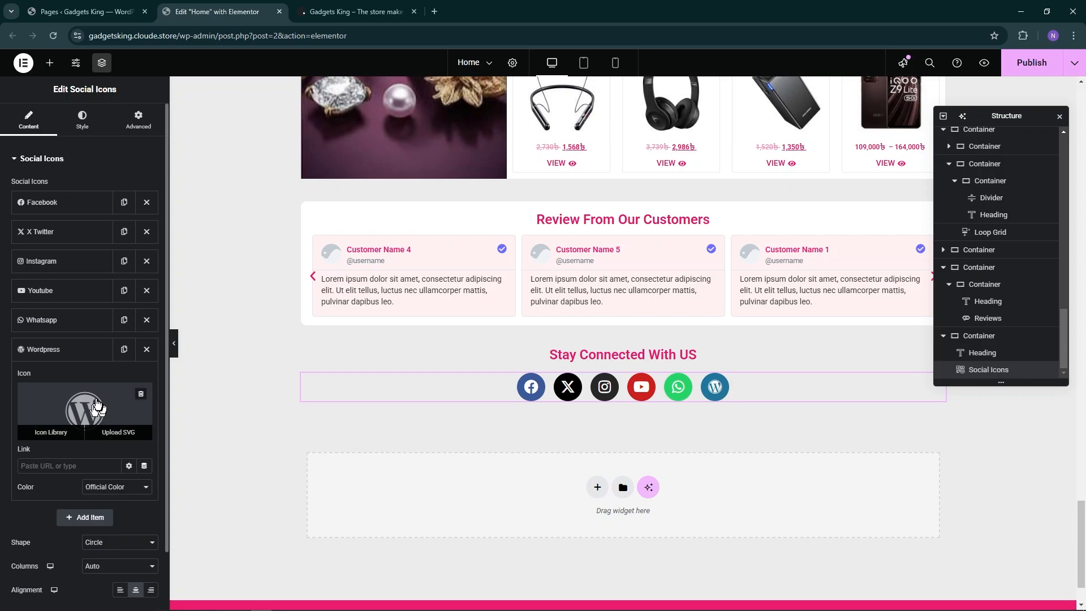
scroll(97, 404, "down", 1)
left_click(146, 293)
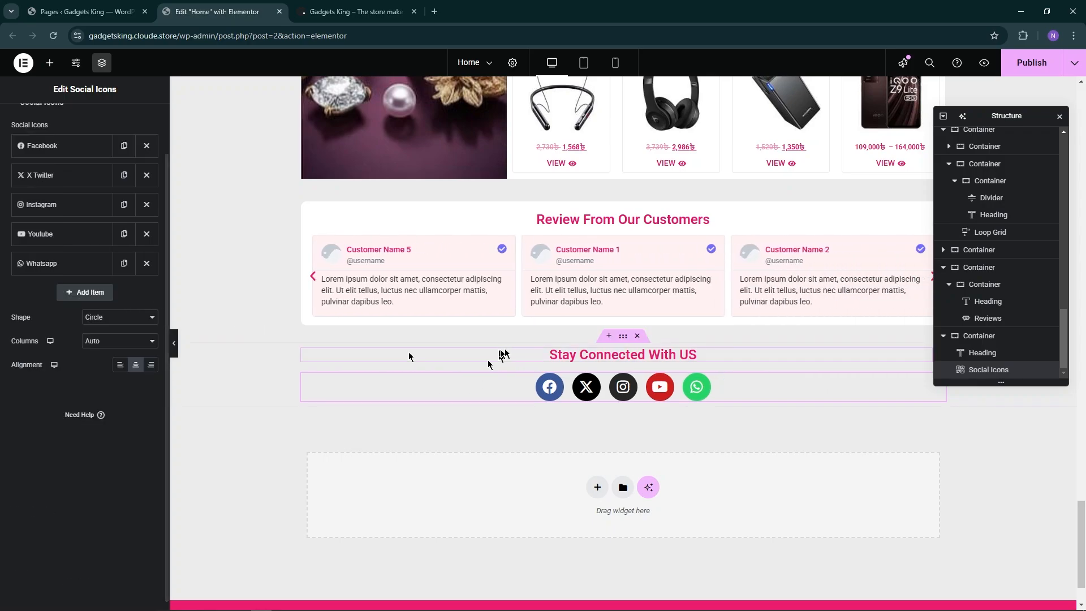
Look over the Home page in the editor and on the live storefront, down to the feature band and footer links.
scroll(409, 356, "up", 10)
scroll(687, 346, "down", 15)
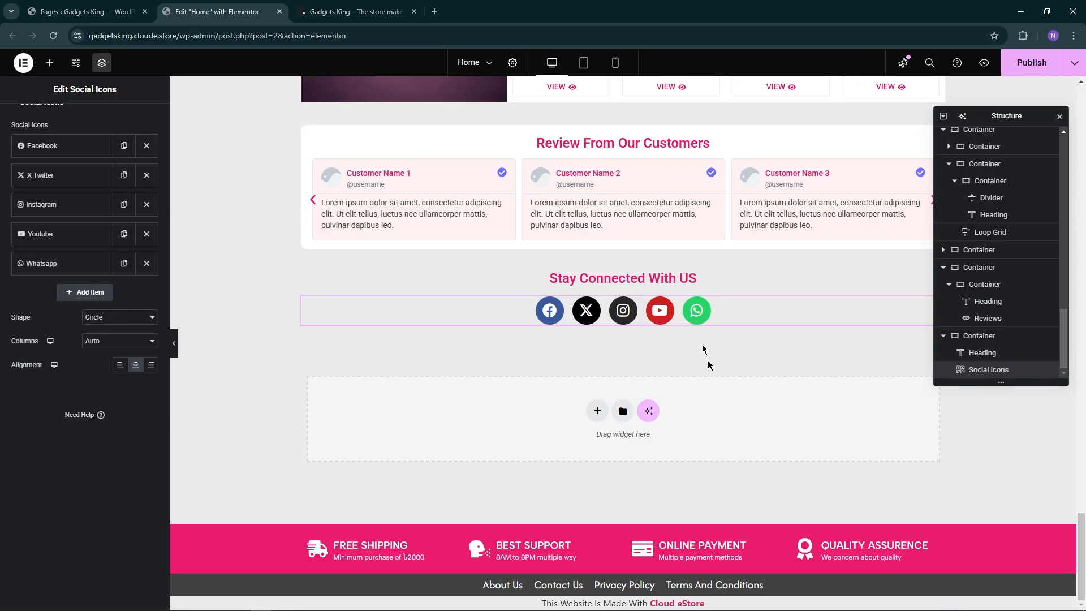
scroll(708, 365, "up", 20)
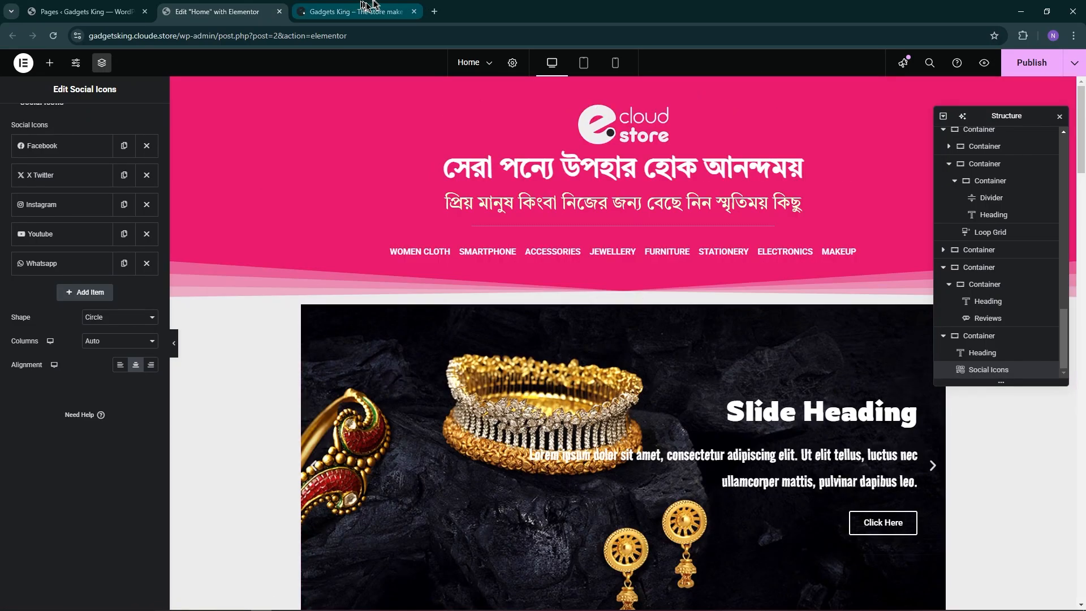
left_click(370, 4)
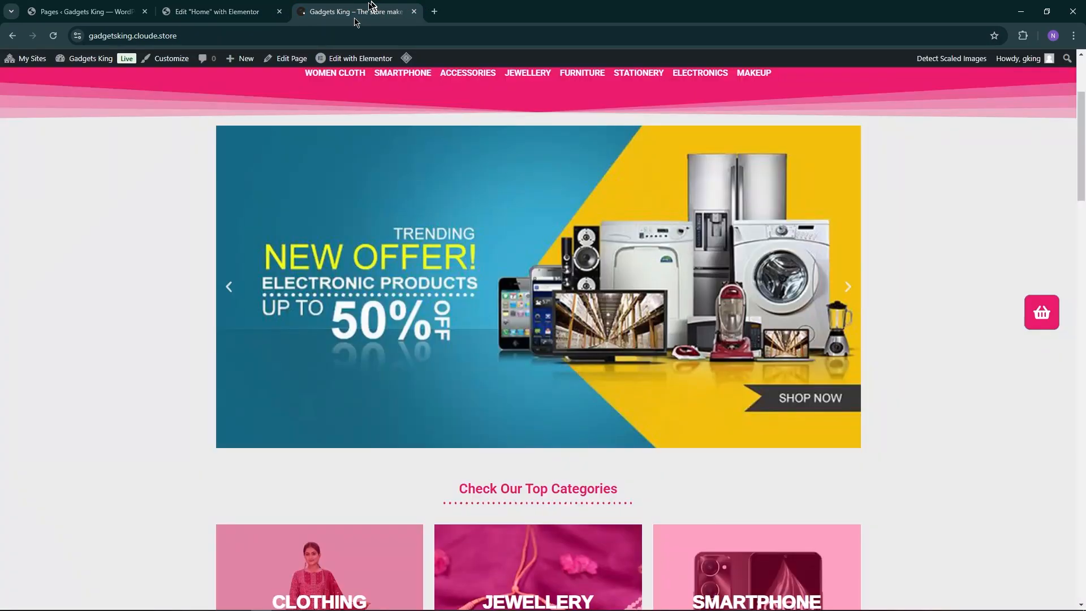
scroll(939, 282, "down", 15)
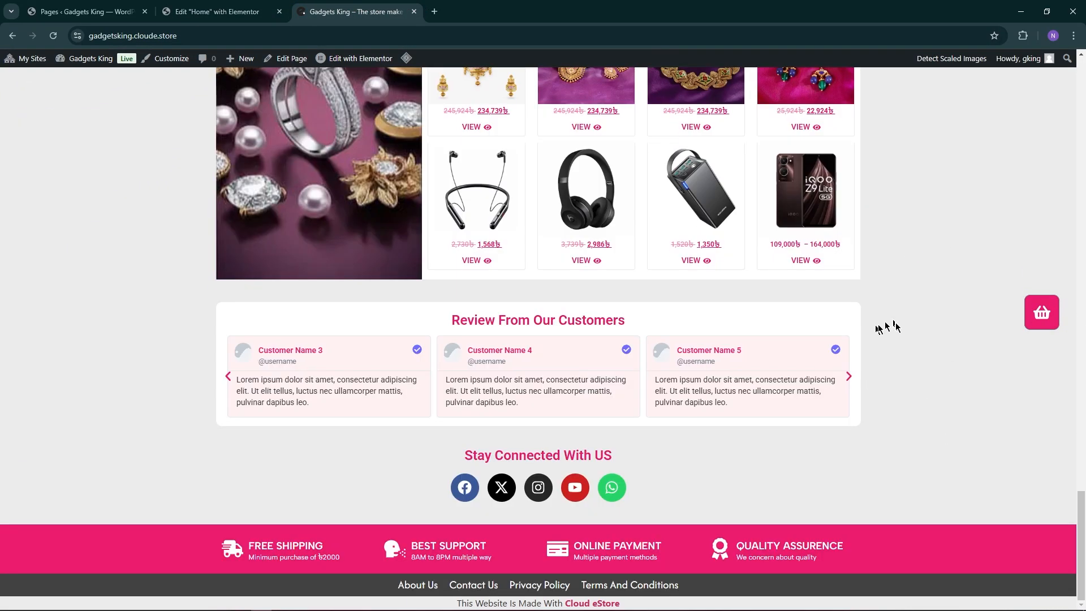
left_click_drag(218, 521, 844, 602)
left_click(958, 432)
middle_click(908, 440)
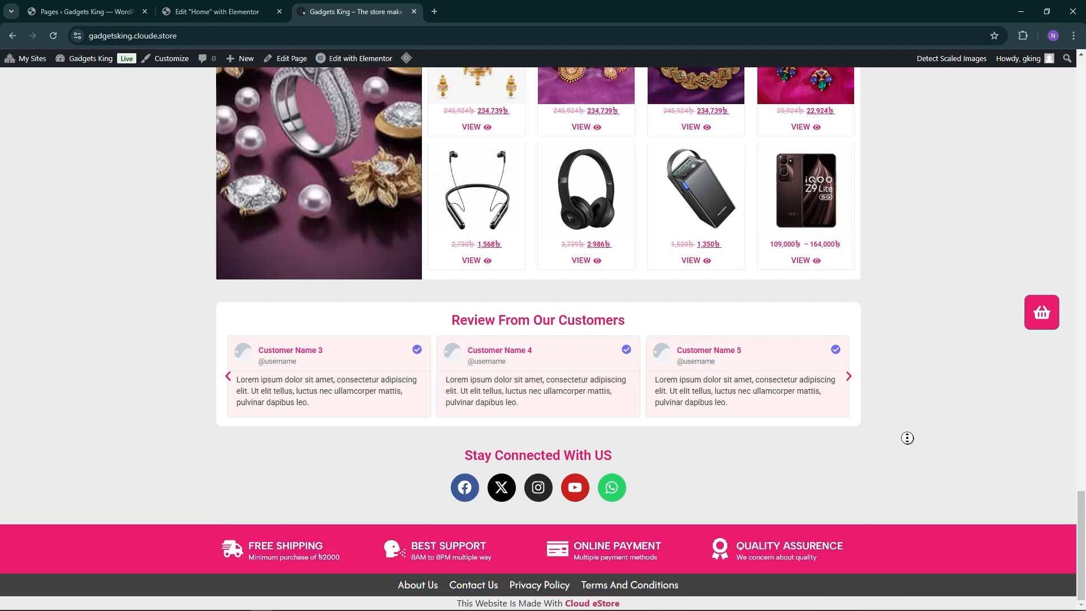
Close the Elementor editor of the Home page.
left_click(227, 10)
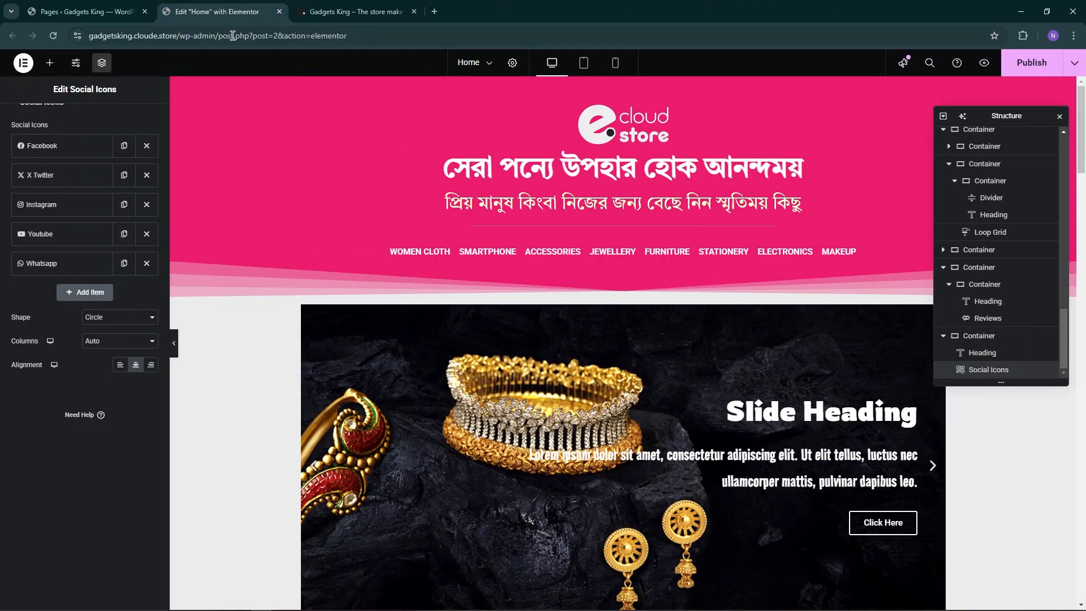
middle_click(182, 1)
left_click(605, 107)
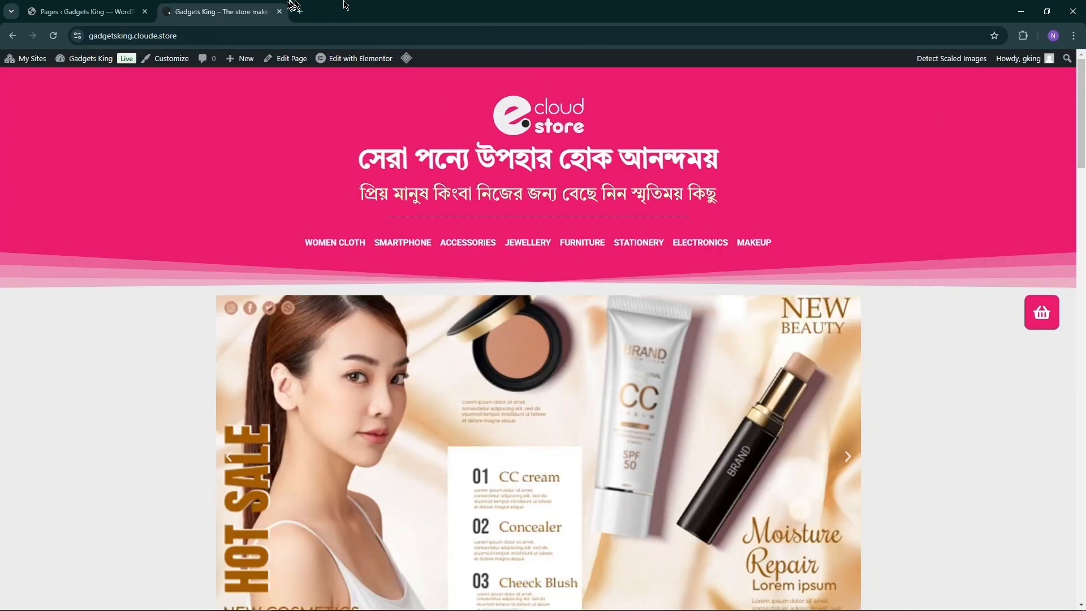
Open the site-wide Footer template from the Theme Builder for editing in Elementor.
left_click(128, 6)
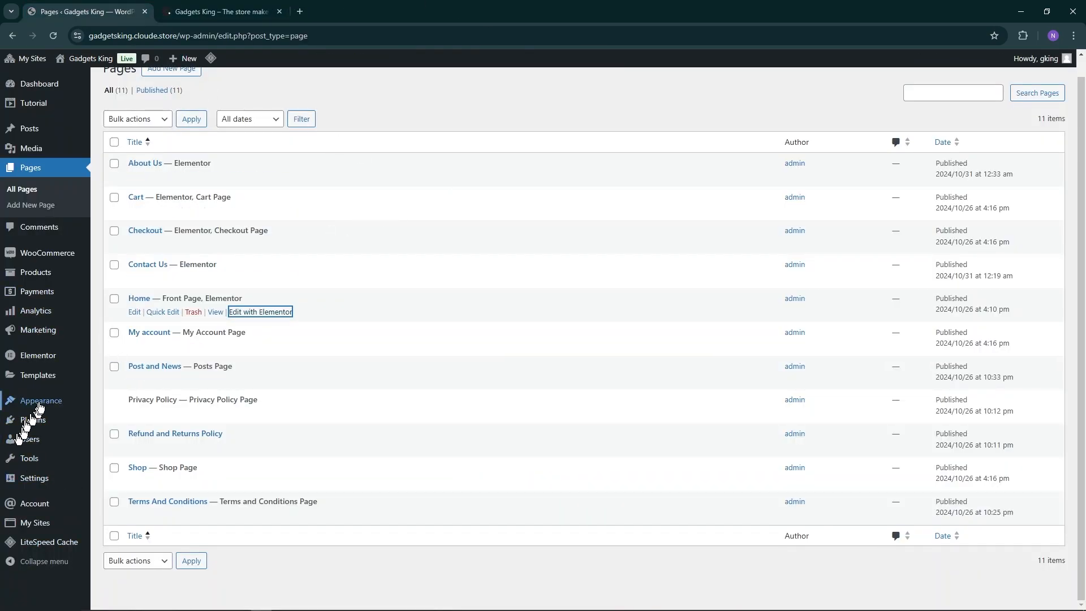
mouse_move(63, 369)
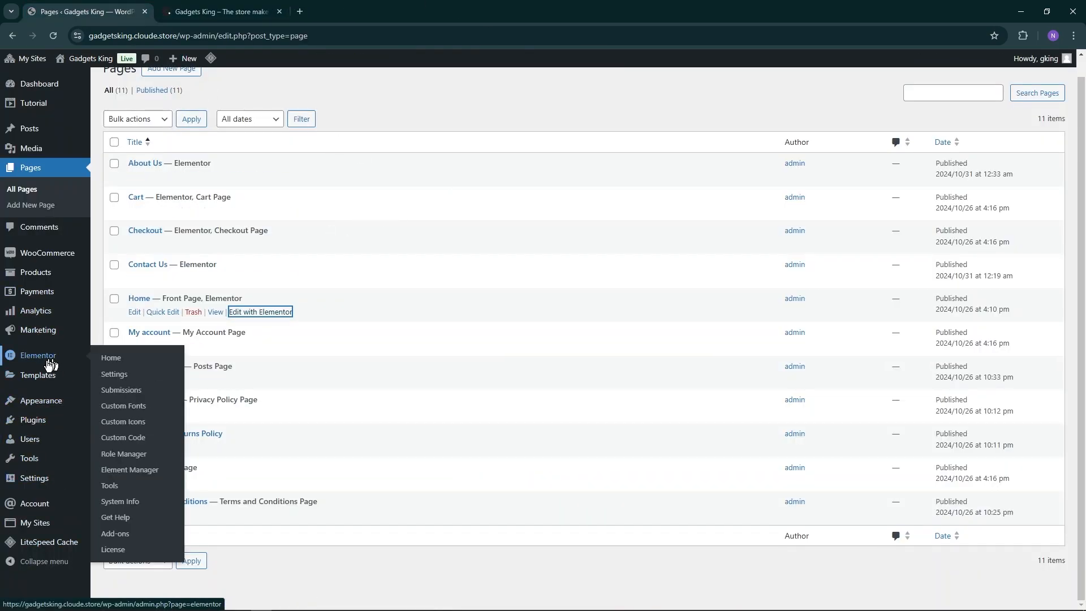
left_click(149, 414)
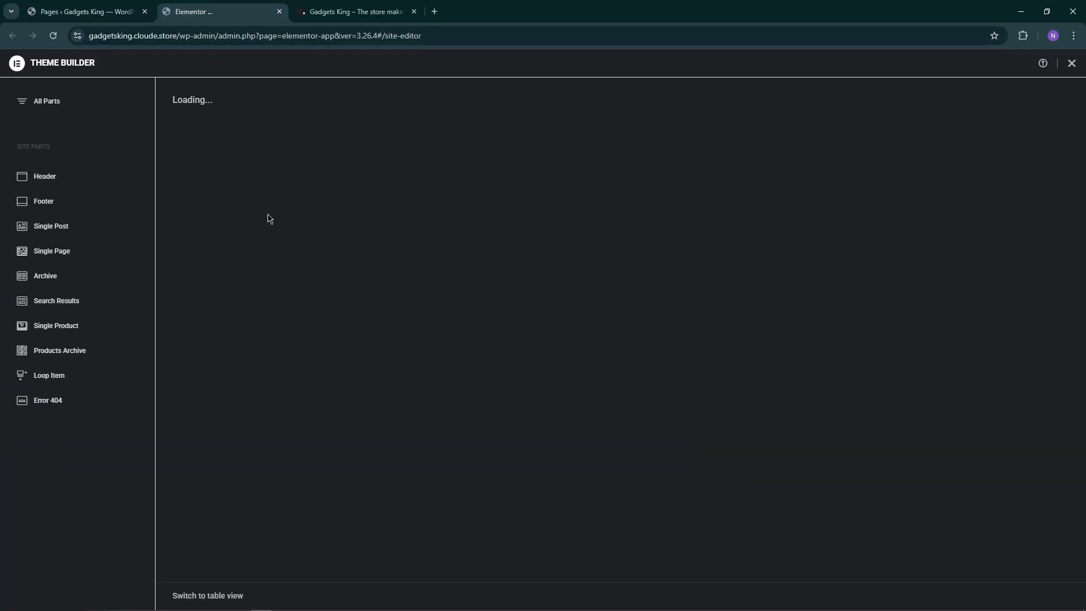
left_click(351, 190)
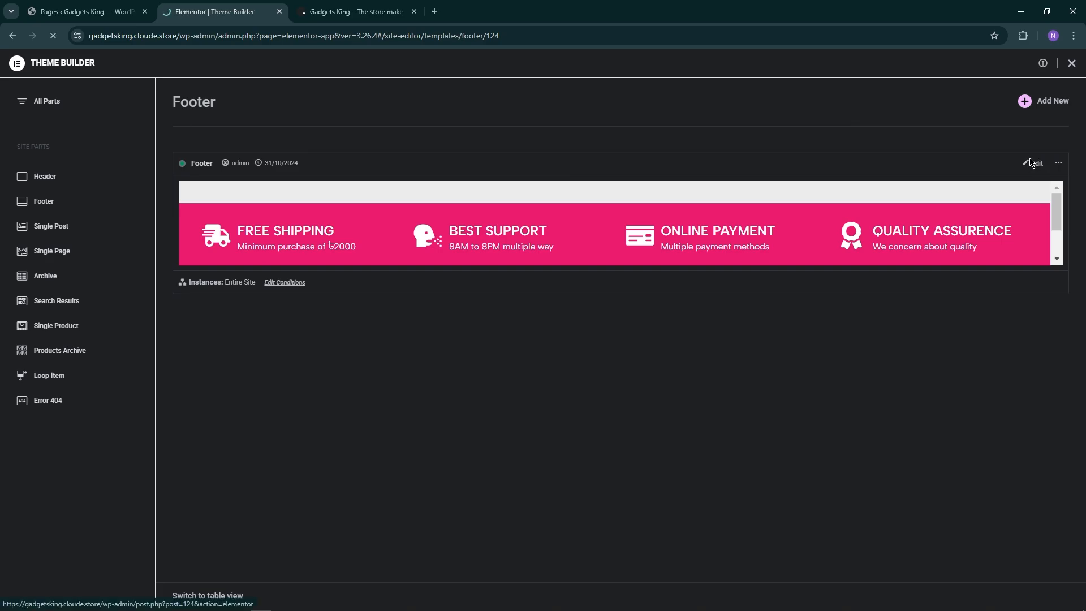
left_click(1029, 163)
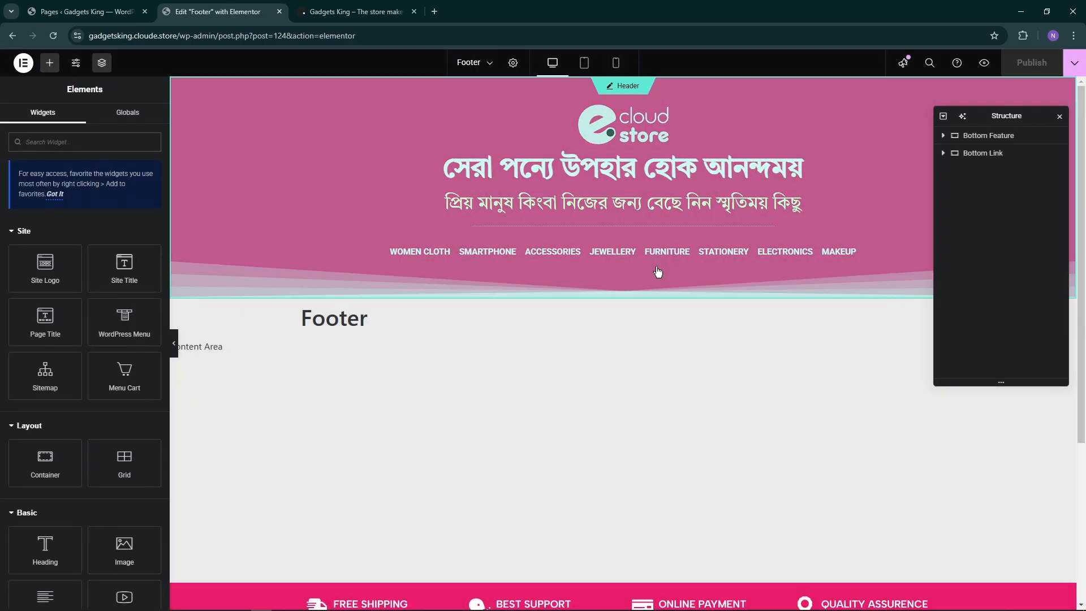
Inspect the footer's Free Shipping, Best Support, Online Payment and Quality Assurence icon boxes and the About Us link heading.
scroll(501, 359, "down", 4)
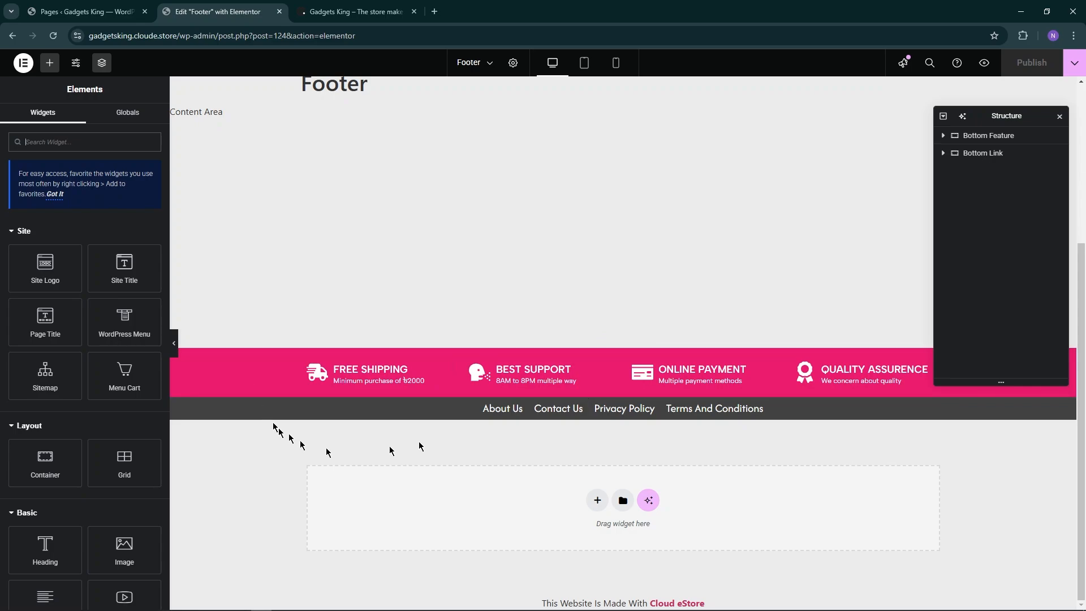
left_click(374, 376)
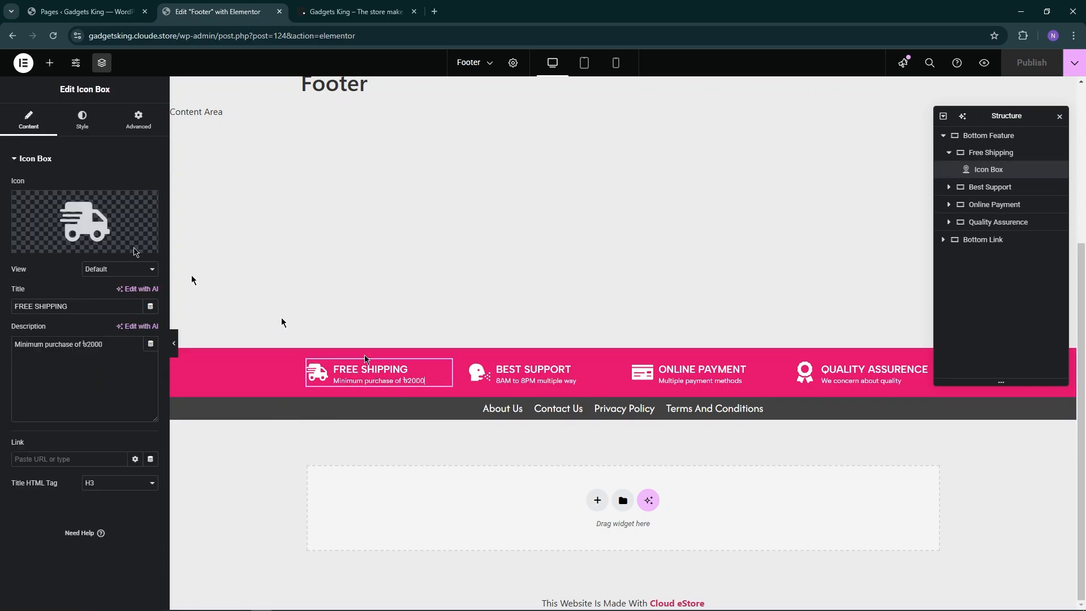
mouse_move(106, 245)
left_click(532, 372)
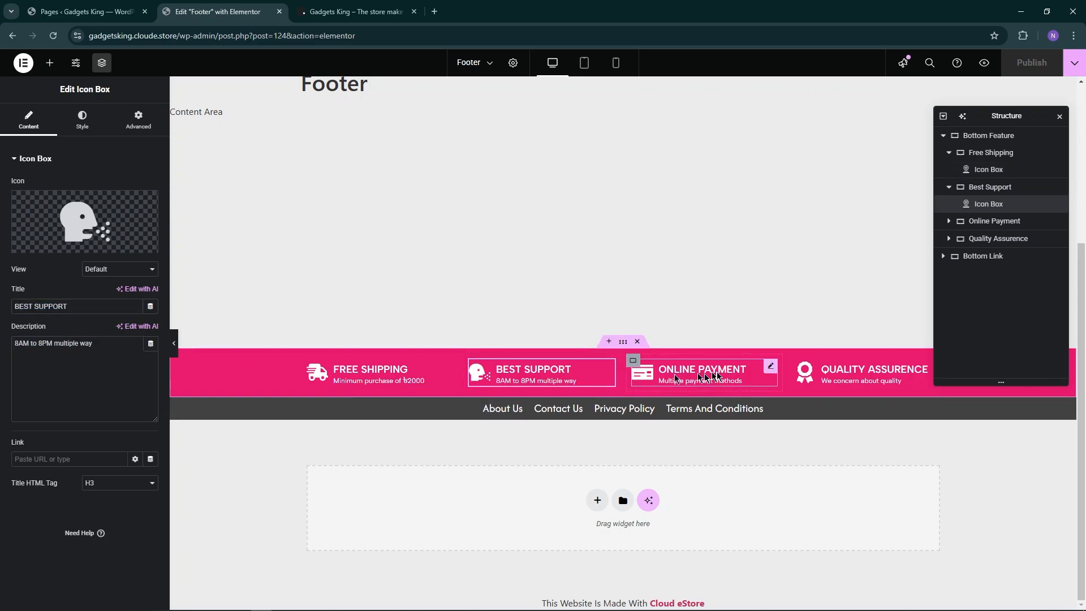
left_click(713, 370)
left_click(882, 380)
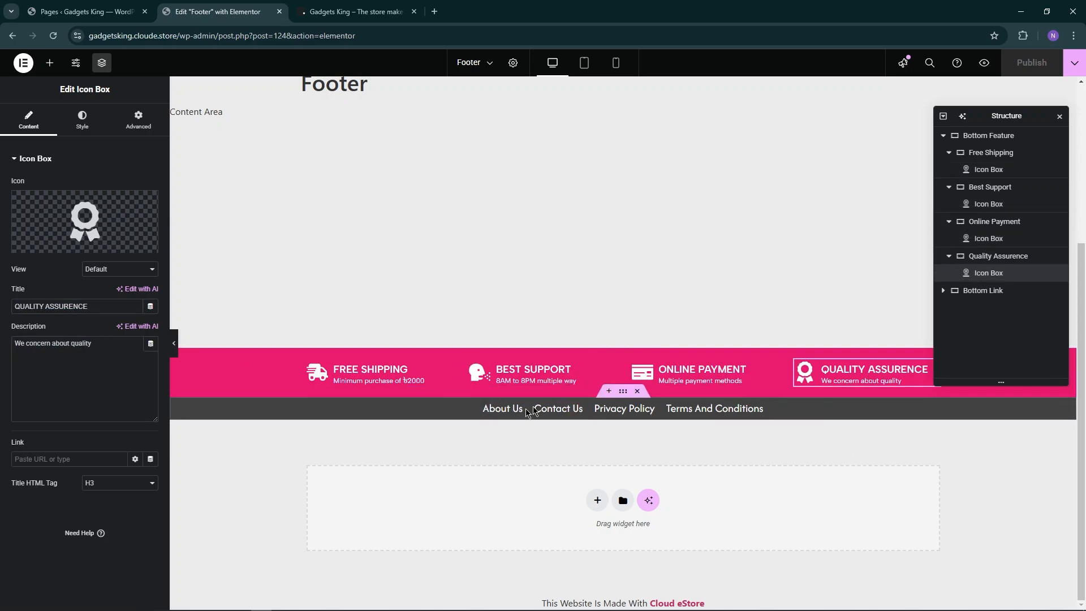
left_click(501, 409)
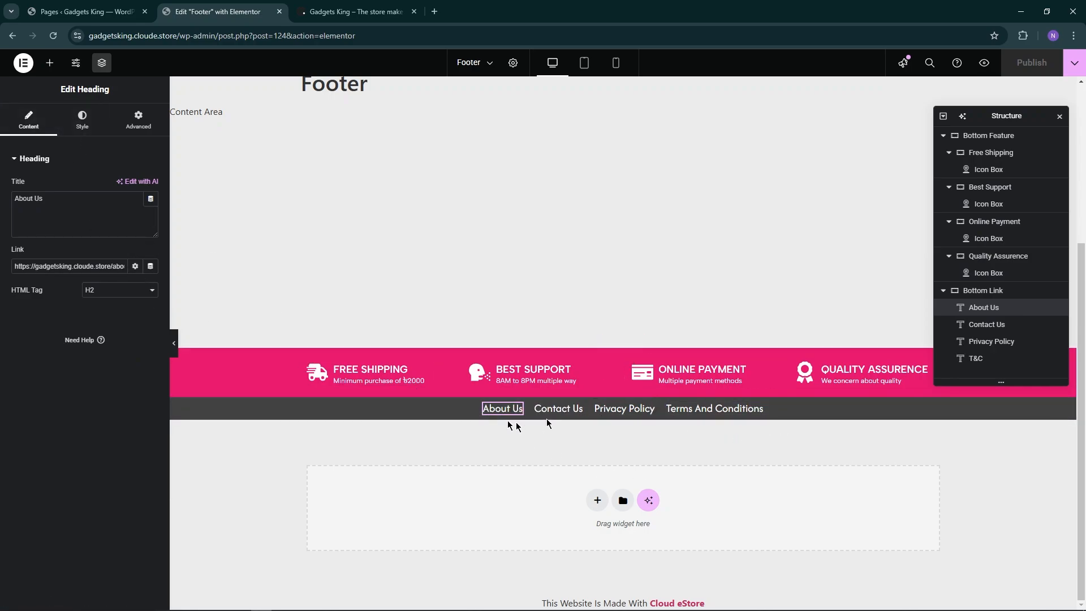
Duplicate the Terms And Conditions heading in the footer's Bottom Link container.
left_click(762, 416)
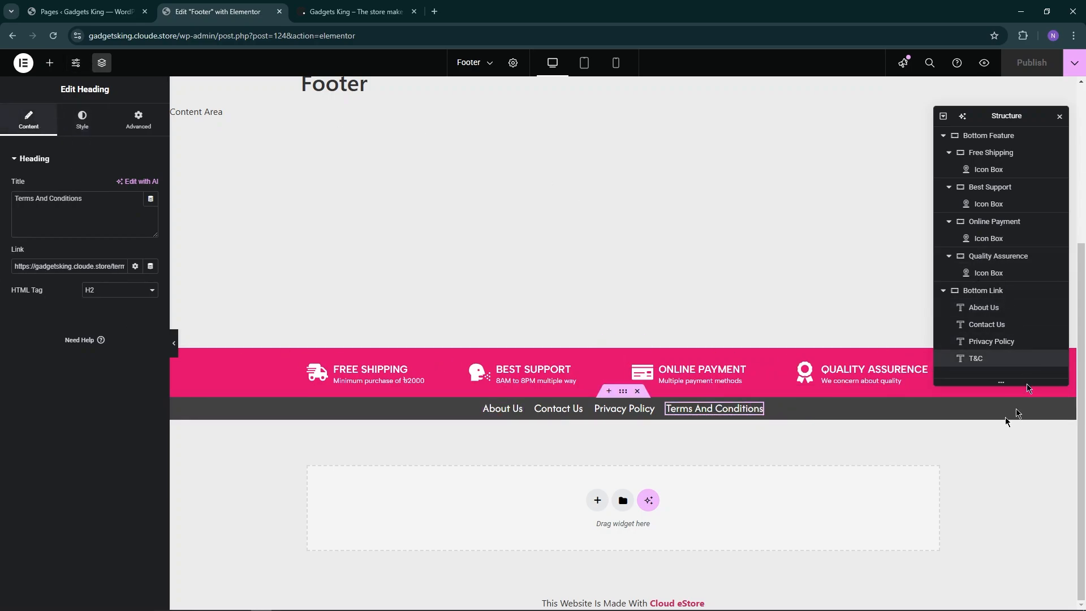
right_click(706, 419)
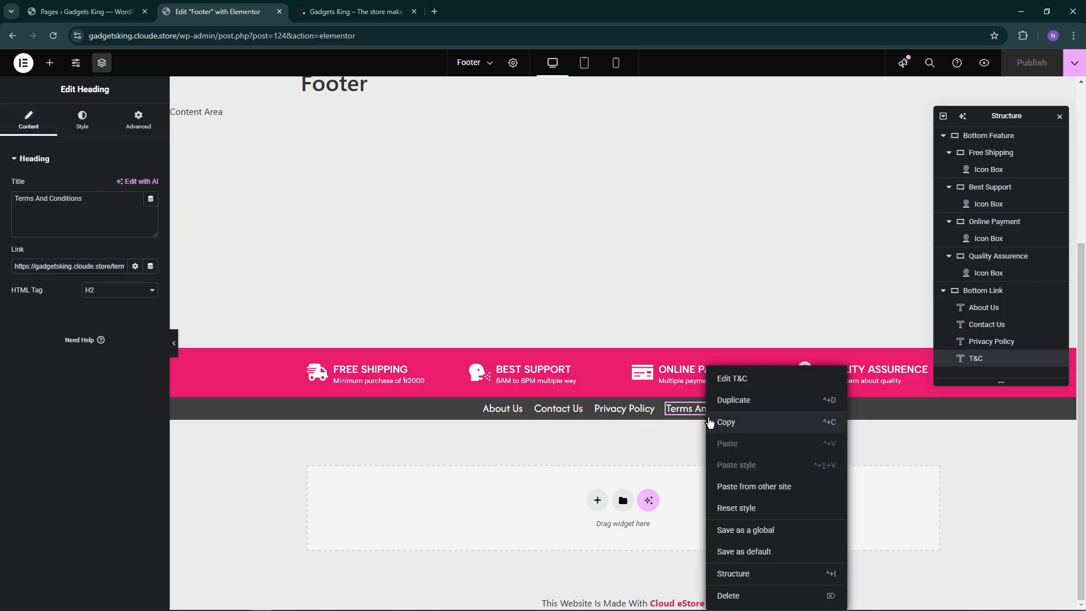
left_click(717, 400)
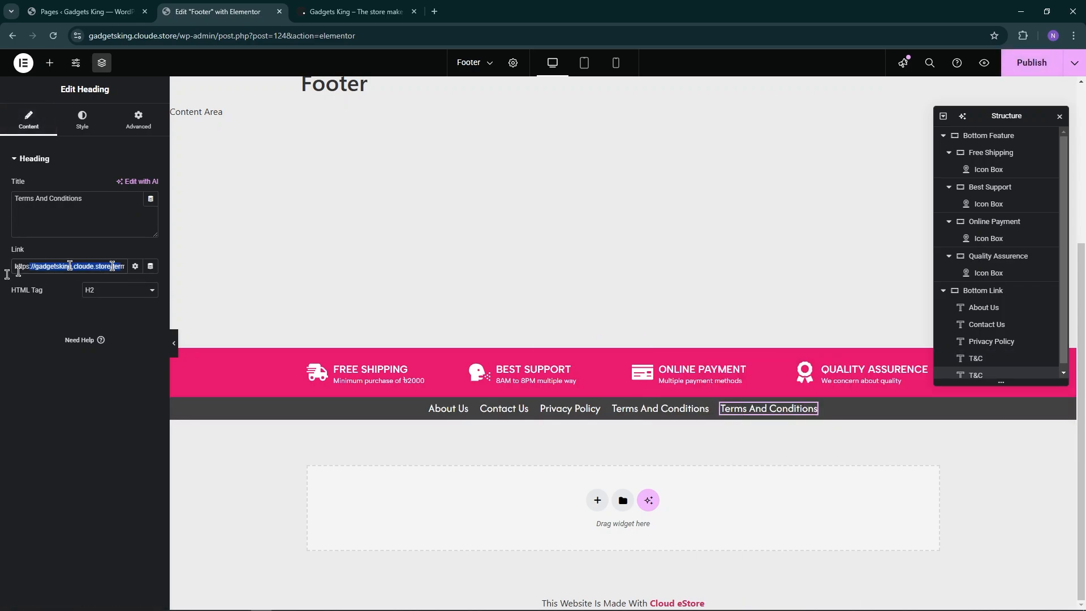
left_click_drag(8, 274, 178, 275)
left_click(74, 211)
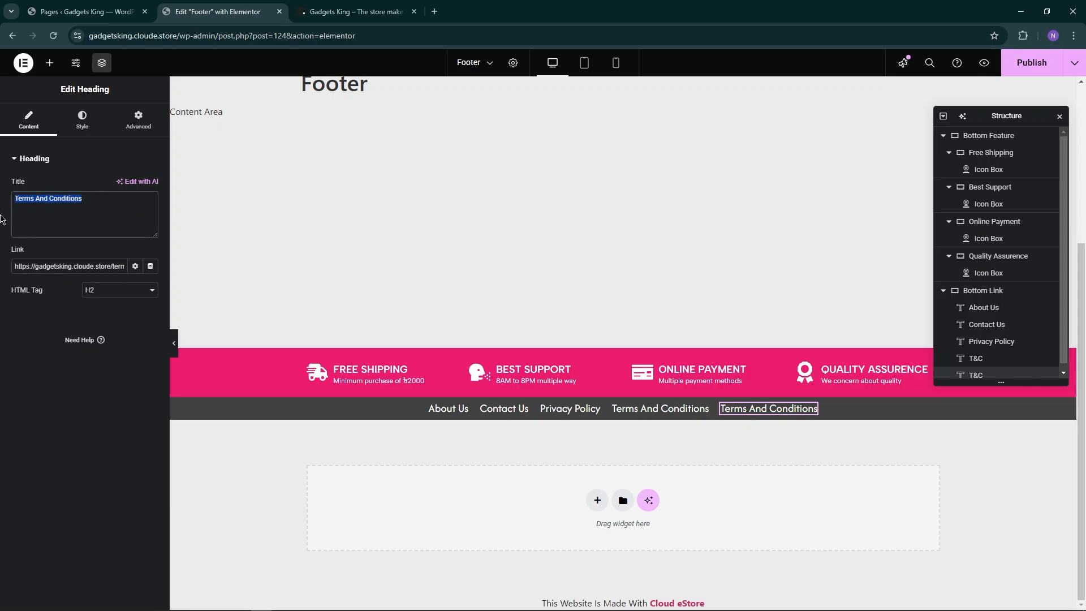
type("Login")
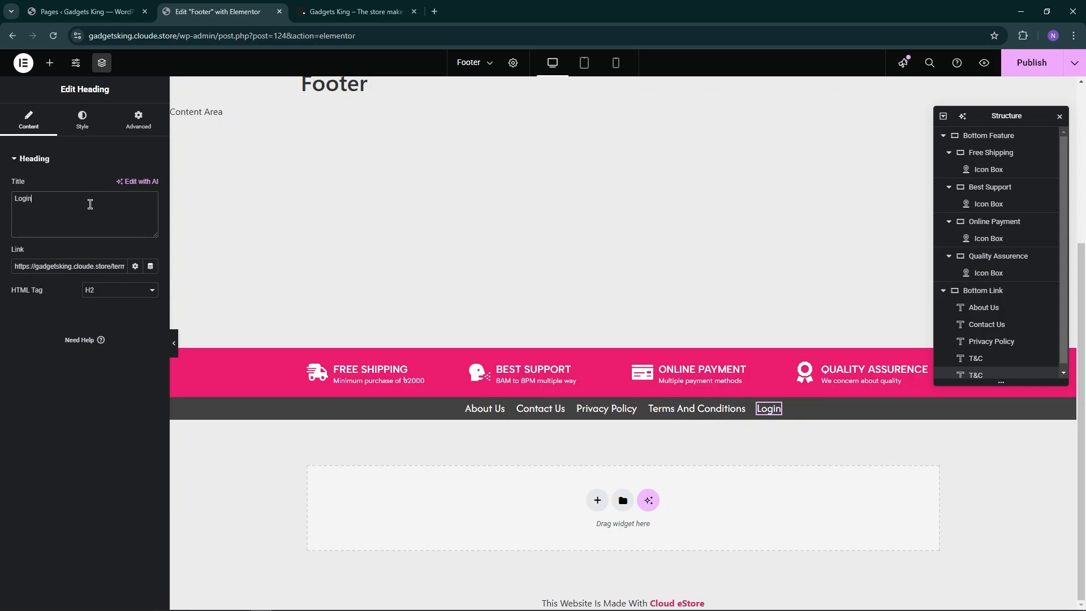
left_click_drag(91, 264, 151, 268)
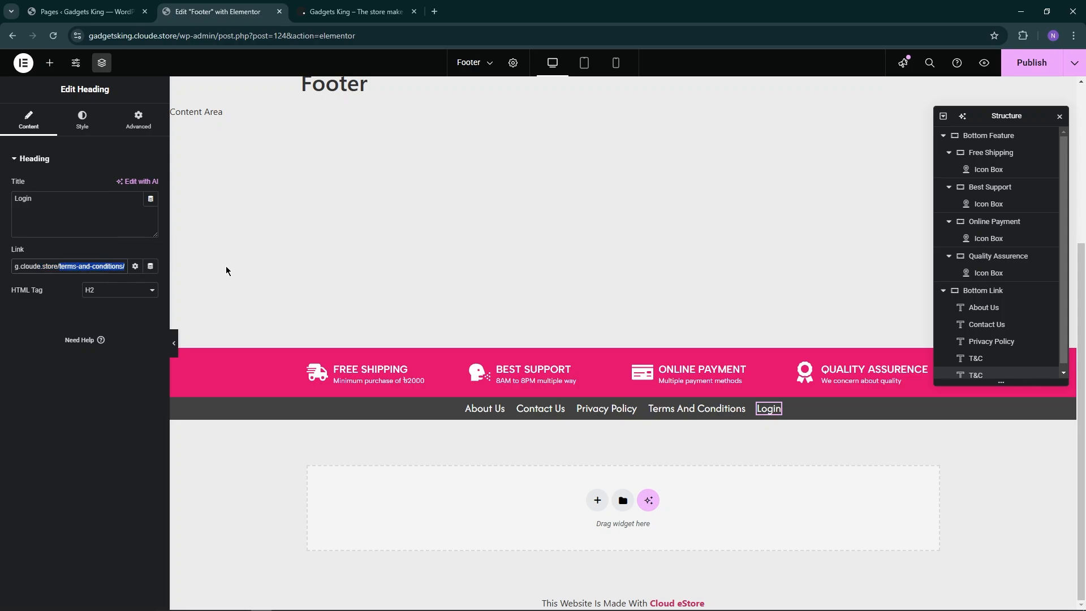
type("login")
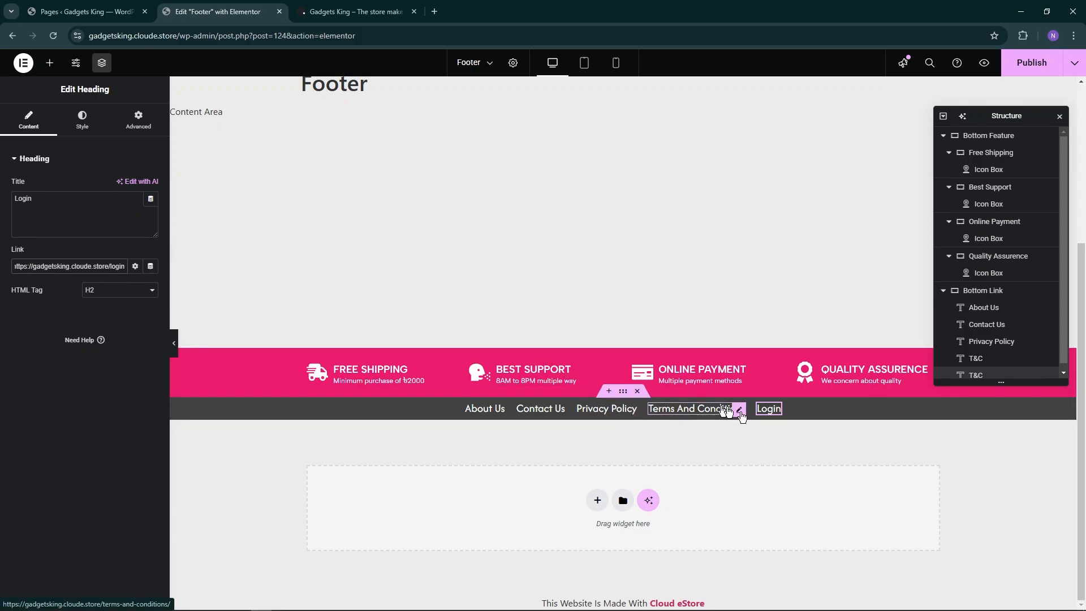
Publish the Footer template and switch to the live storefront page.
scroll(566, 457, "up", 5)
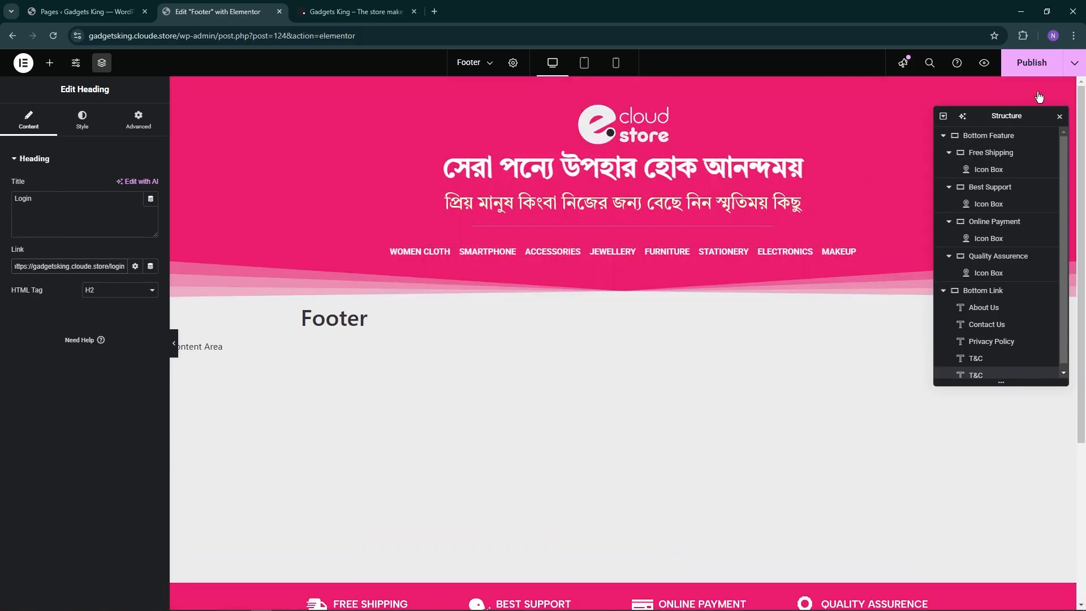
left_click(1047, 67)
left_click(351, 12)
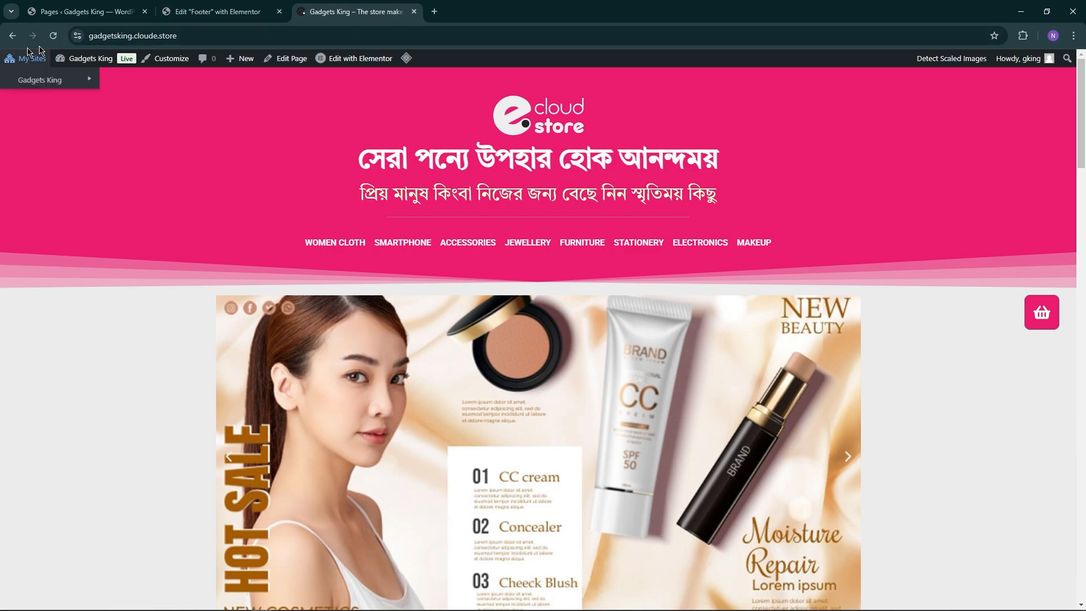
Reload the live storefront and test the footer's new Login link.
left_click(53, 35)
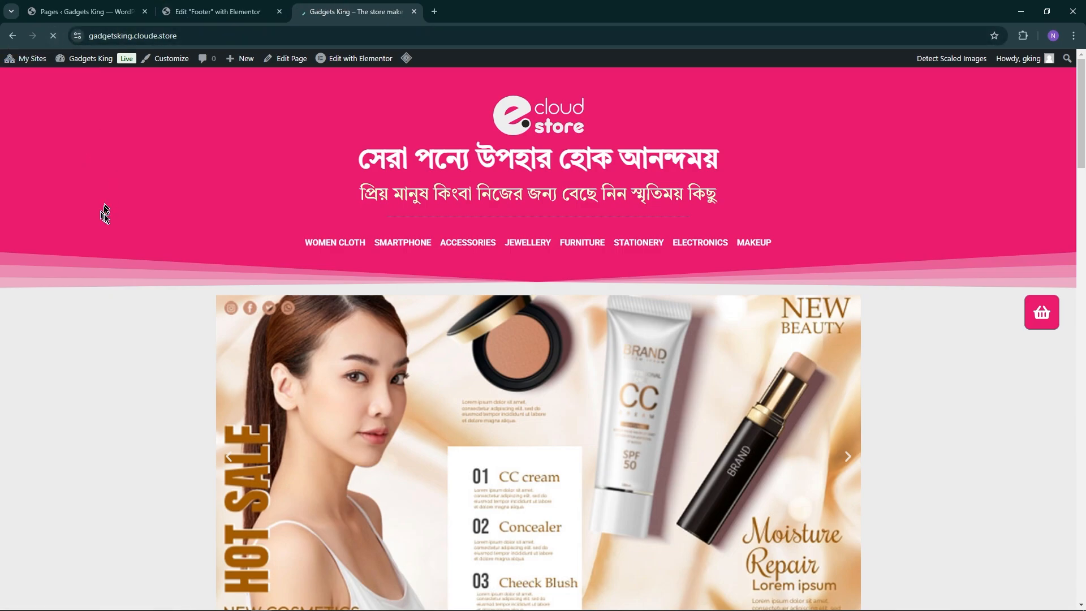
scroll(93, 480, "down", 20)
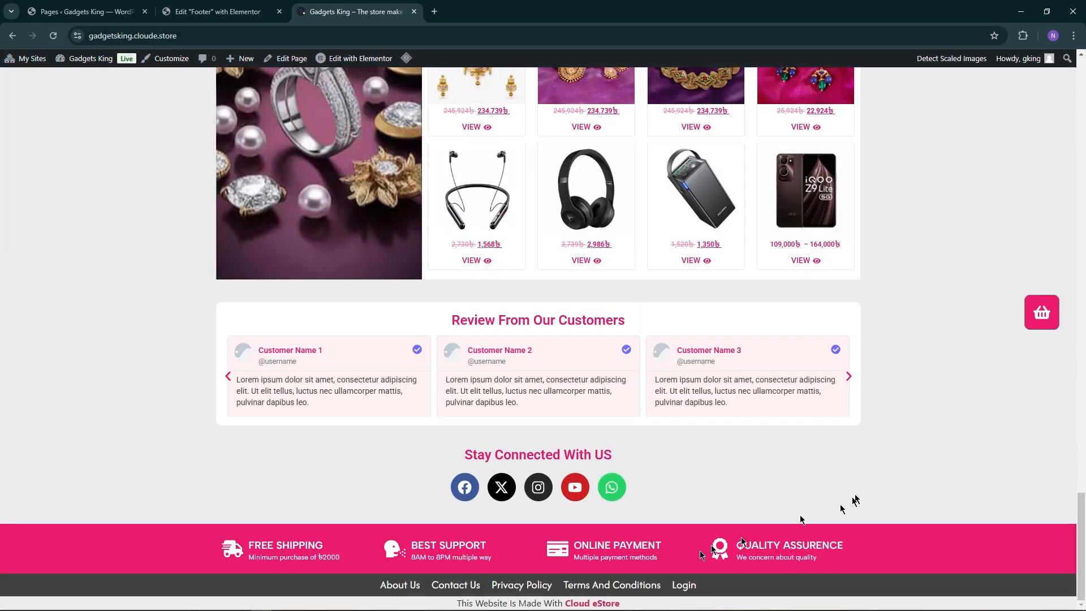
left_click(686, 585)
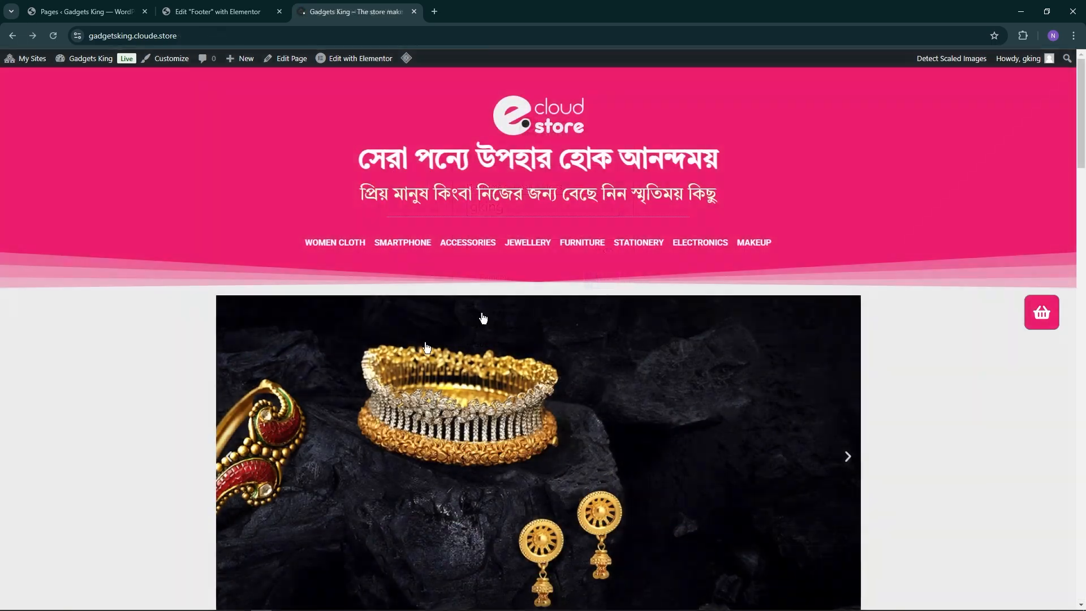
Close the Footer template's editor tab and review the footer on the live storefront.
left_click(210, 4)
key("ctrl+w")
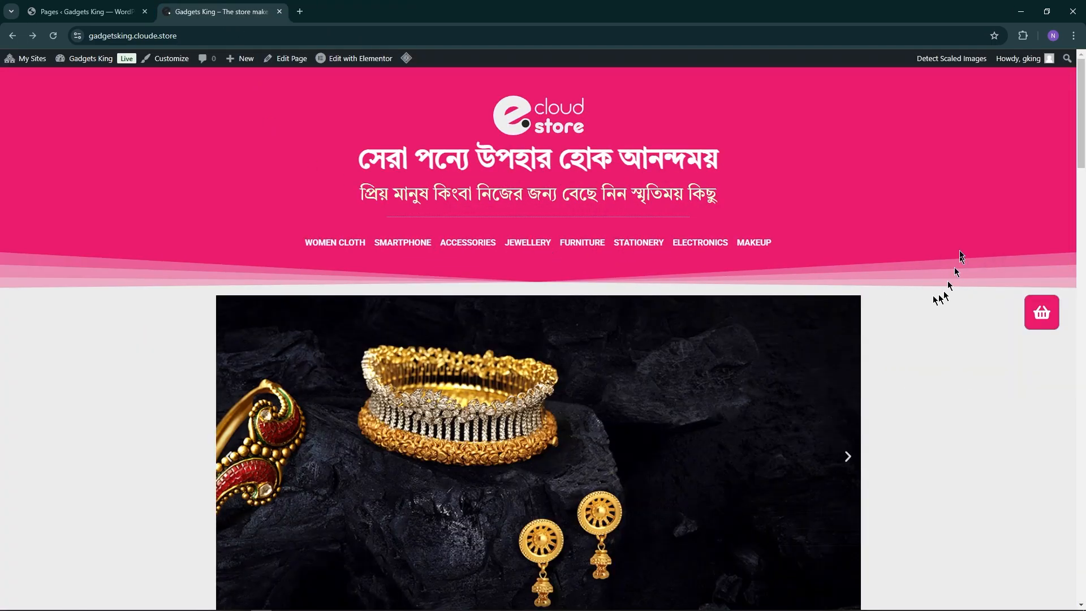
scroll(954, 272, "down", 20)
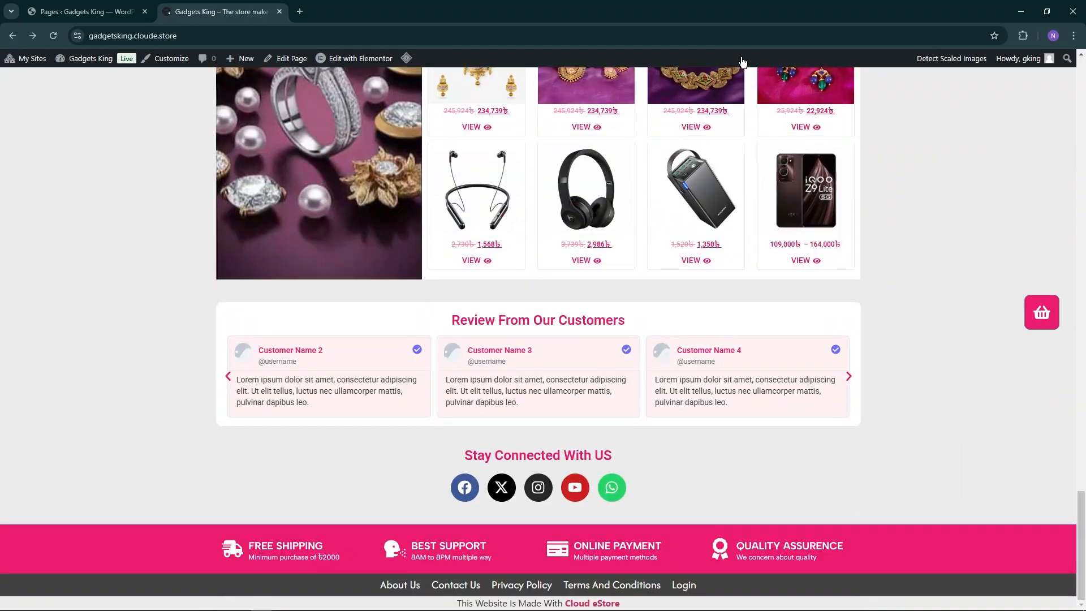
Open the Contact Us page from the WordPress pages list in Elementor in a new tab and bring its contact section into view.
left_click(107, 7)
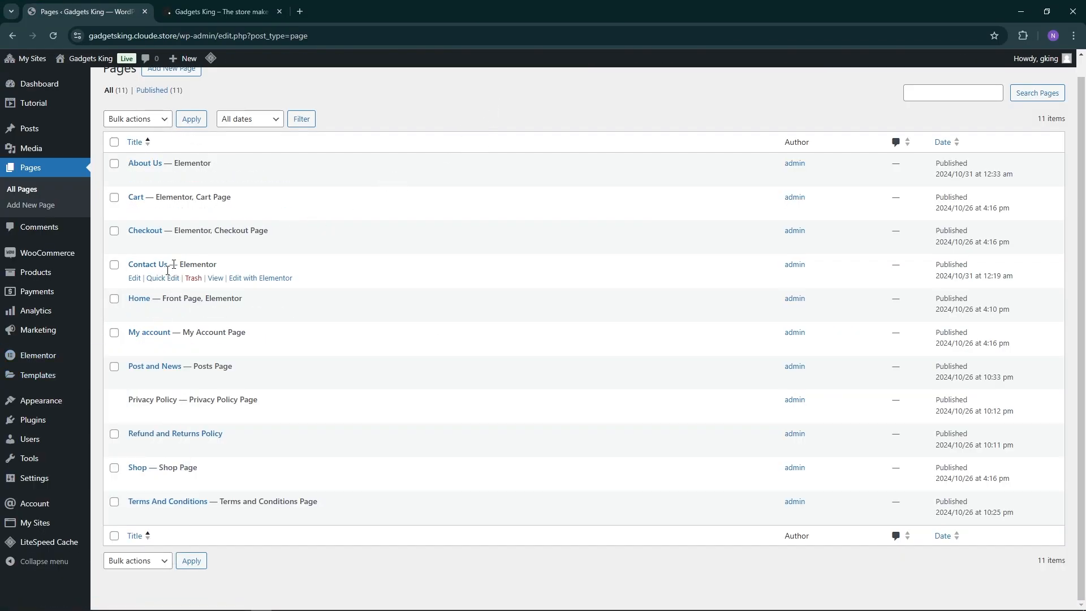
right_click(259, 277)
right_click(239, 279)
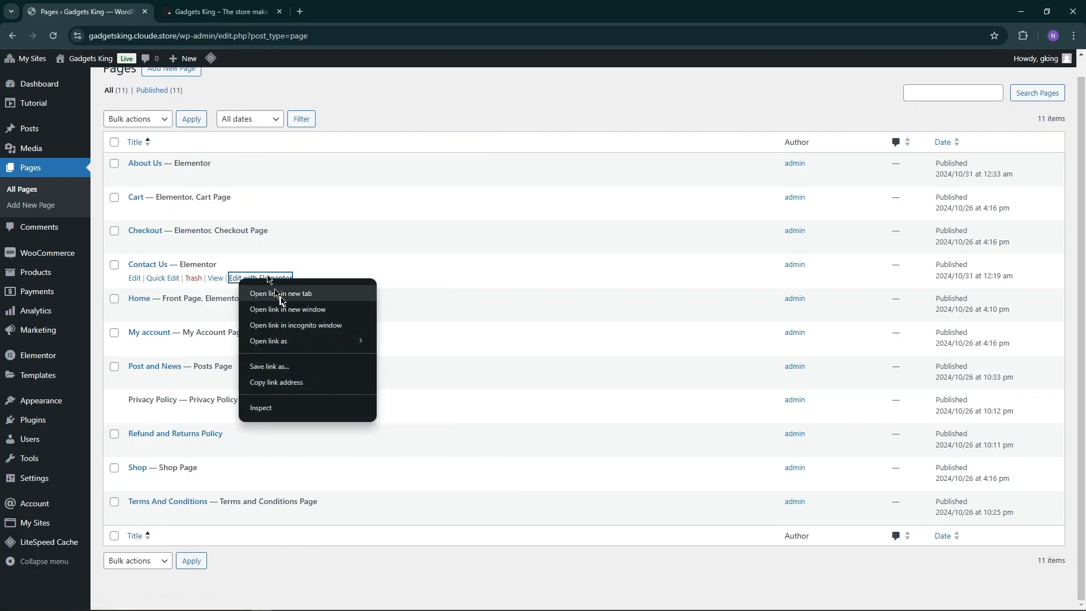
left_click(282, 294)
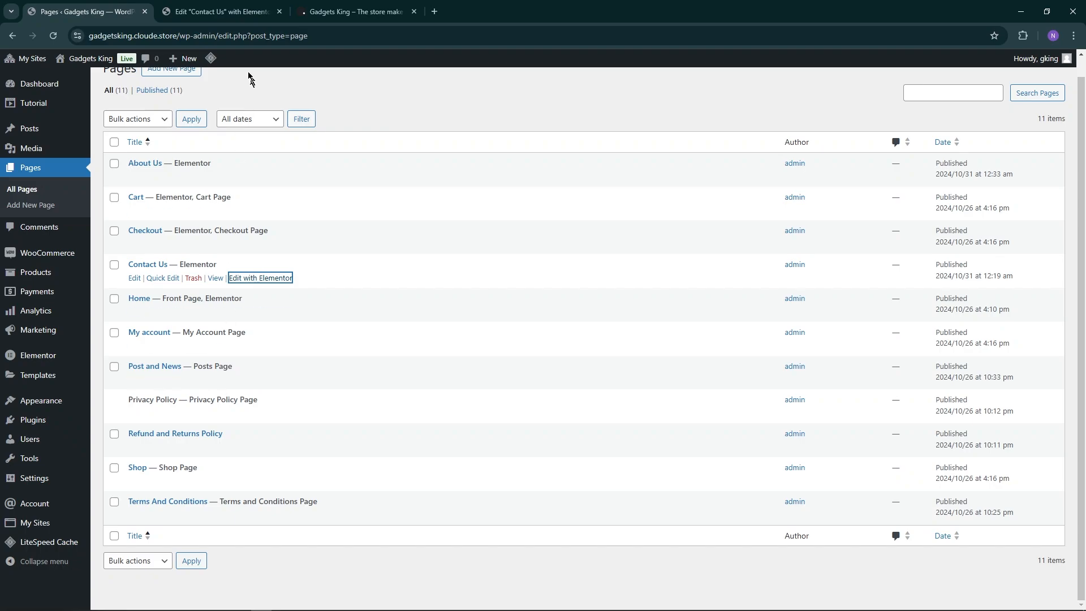
left_click(220, 11)
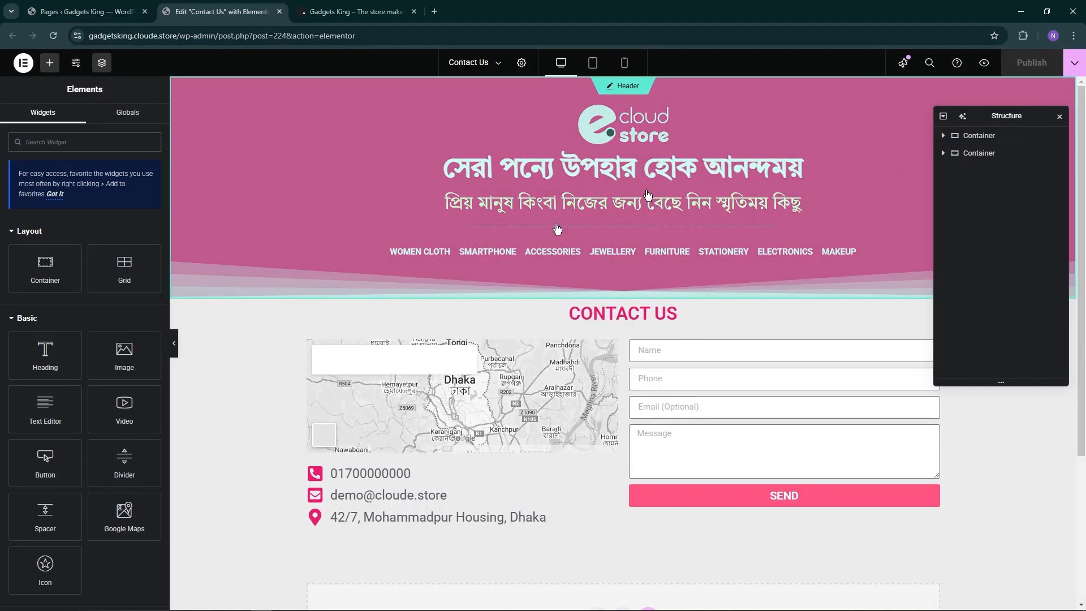
scroll(660, 230, "down", 4)
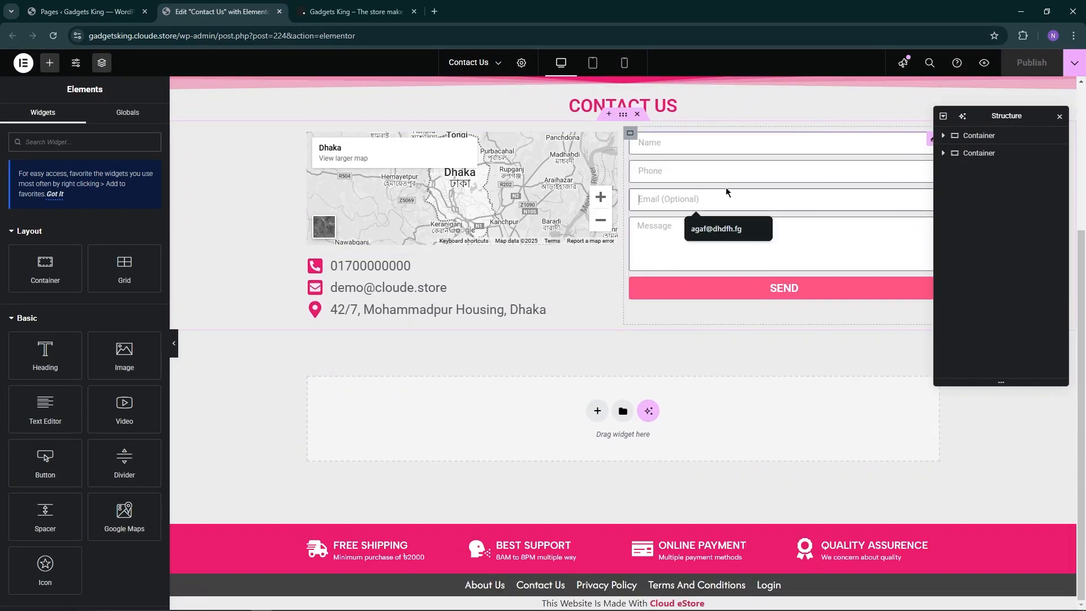
Inspect the contact form's fields and its Buttons and Collect Submissions settings.
left_click(727, 158)
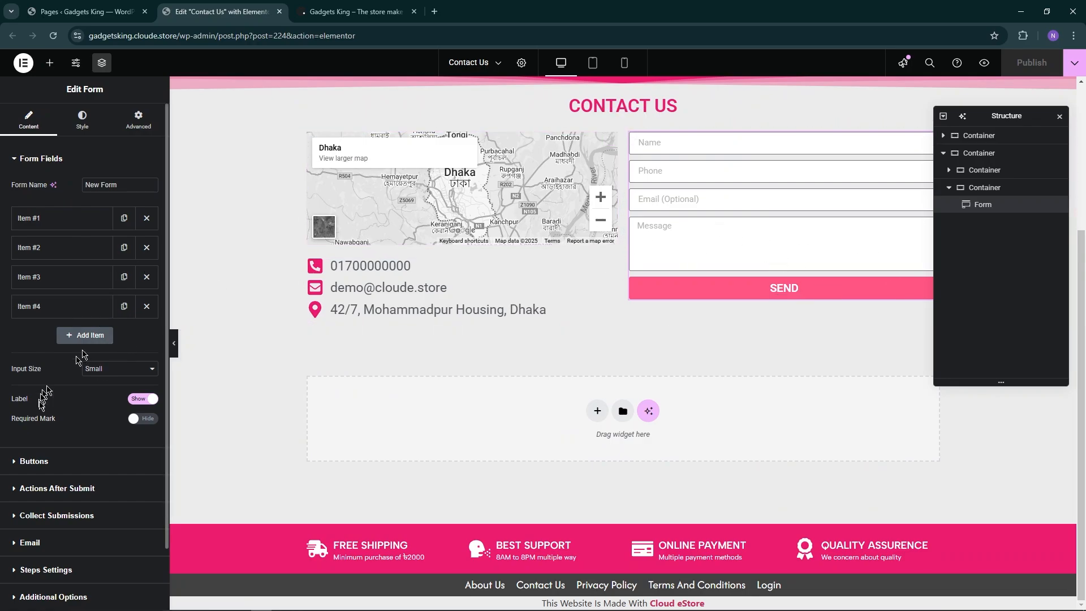
scroll(56, 396, "down", 2)
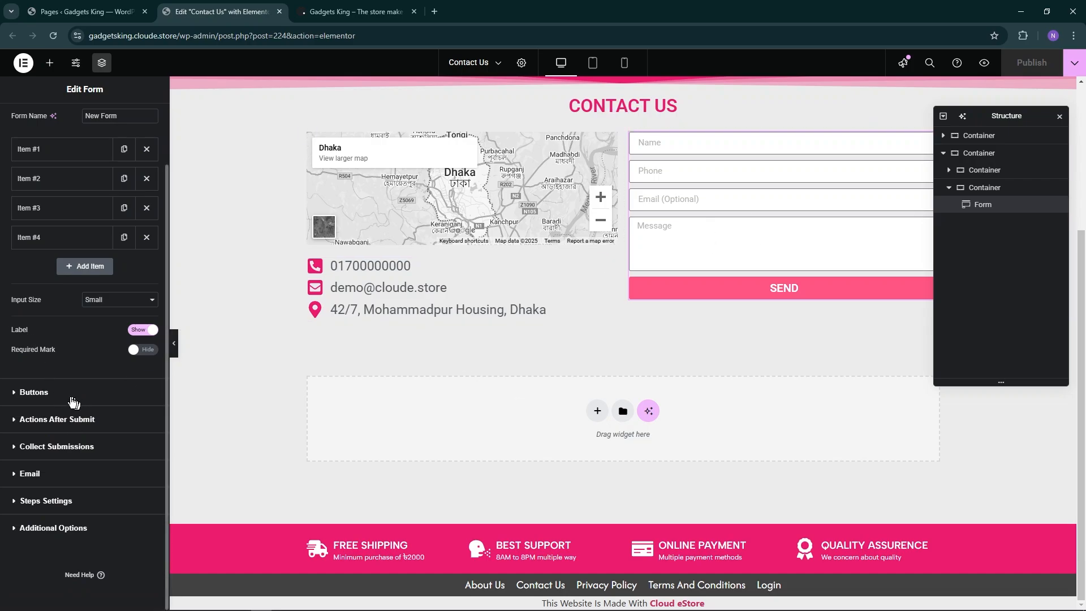
left_click(34, 392)
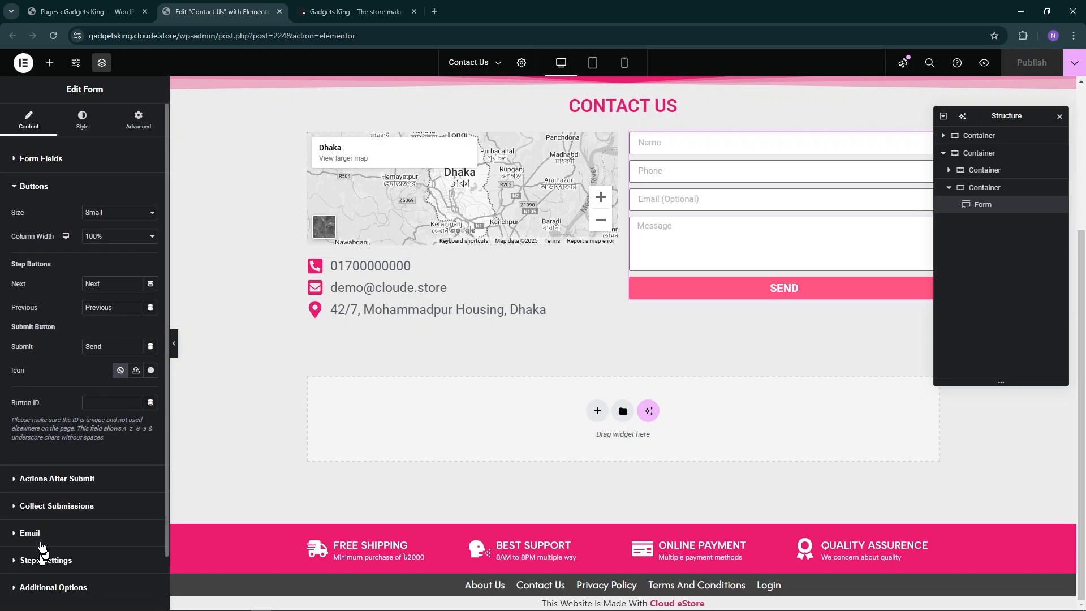
left_click(37, 506)
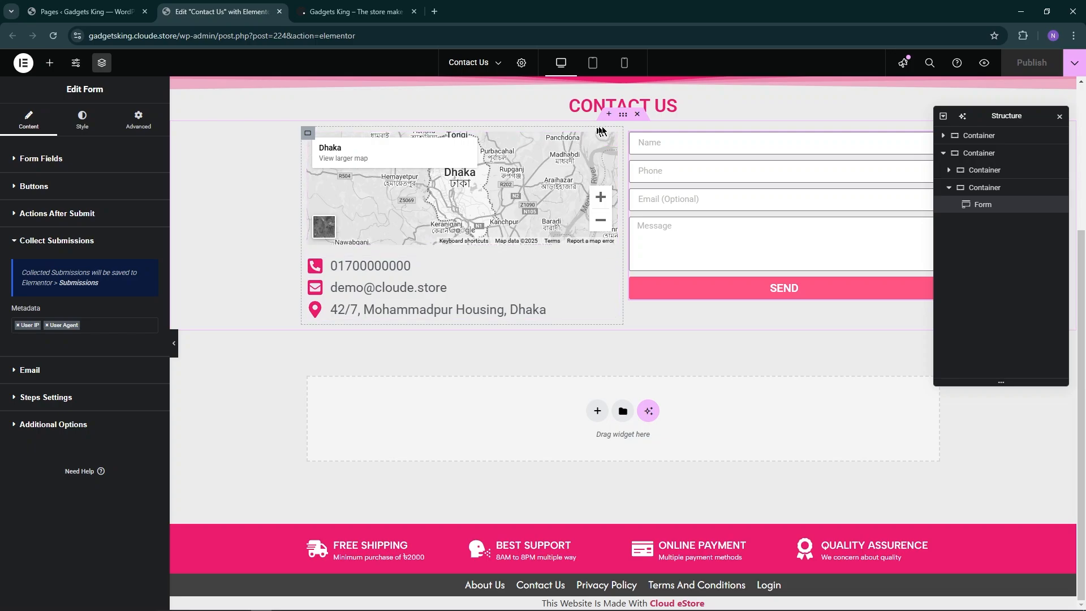
Set the contact page's Google Maps location to "mohammadpur, dhaka".
left_click(615, 144)
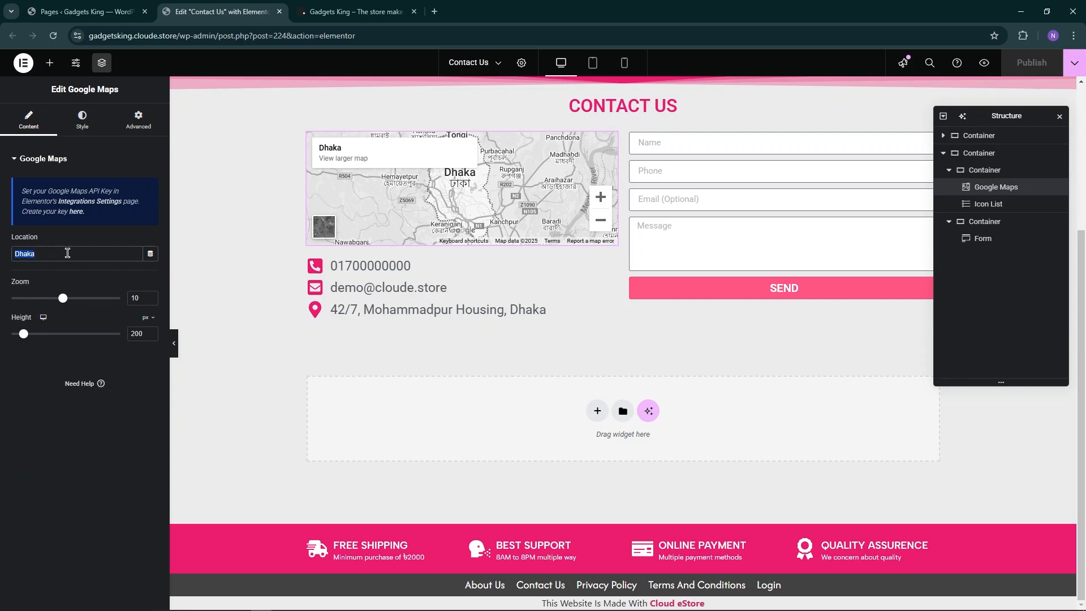
type("moha")
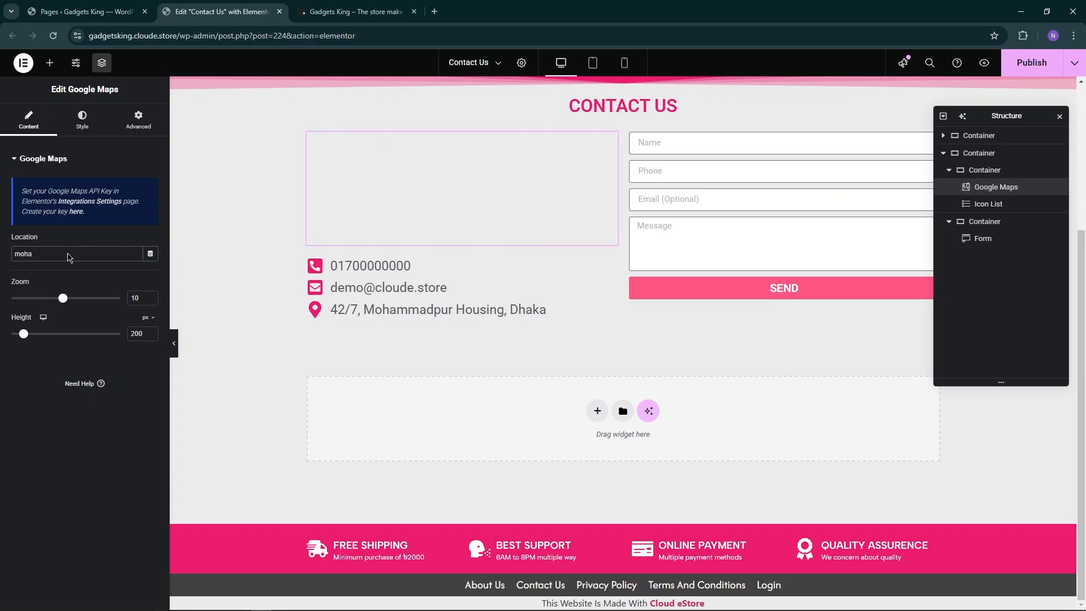
type("mmadpur, dhaka")
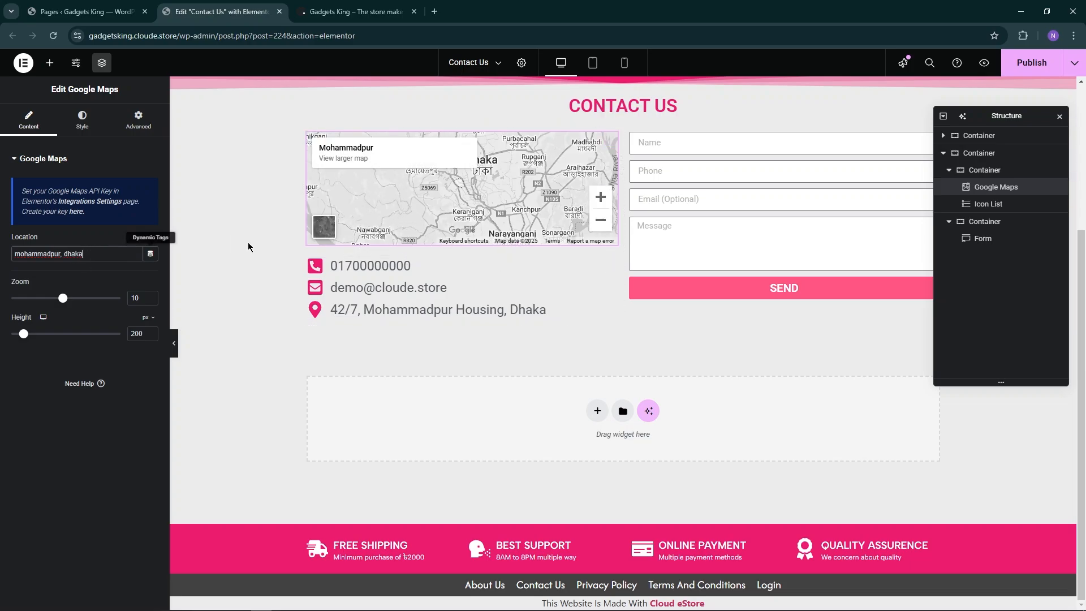
scroll(516, 215, "up", 1)
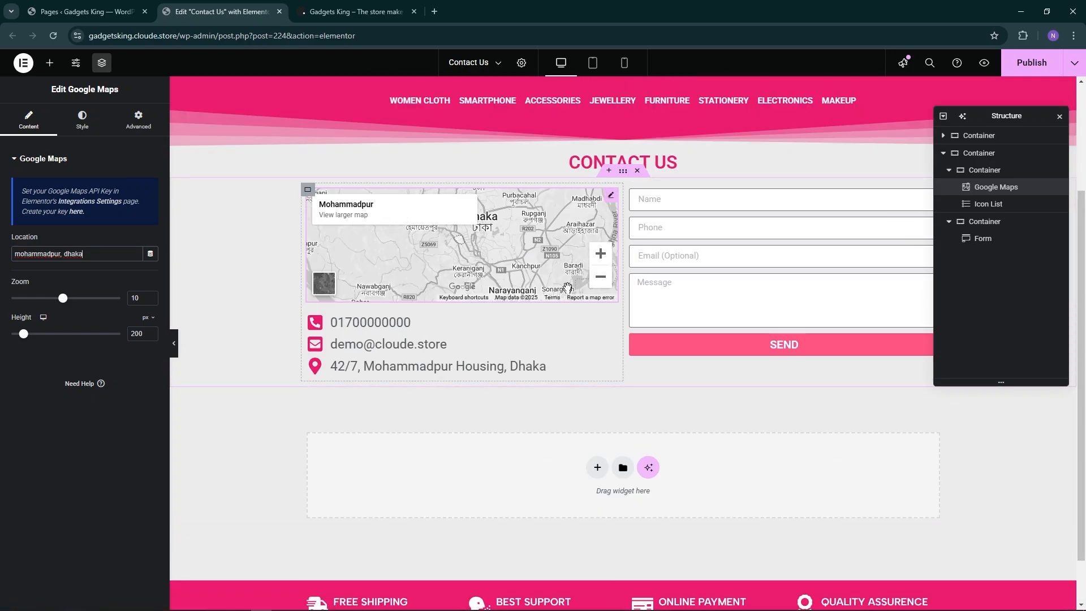
scroll(568, 288, "down", 1)
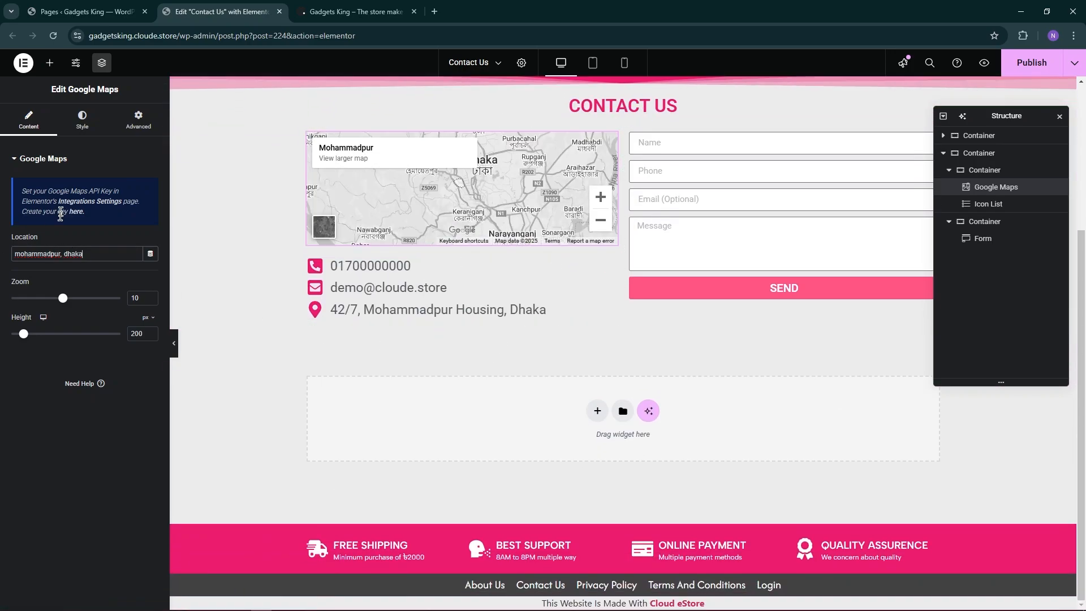
Change the contact map's location to "Gulshan, dhaka".
triple_click(96, 259)
type("Gulsa")
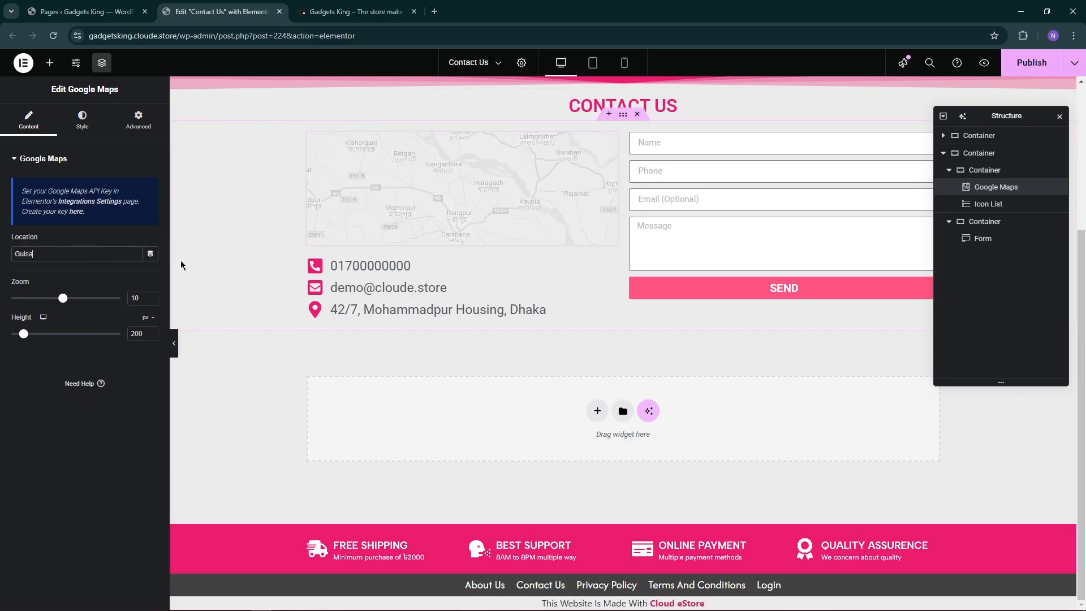
type("n")
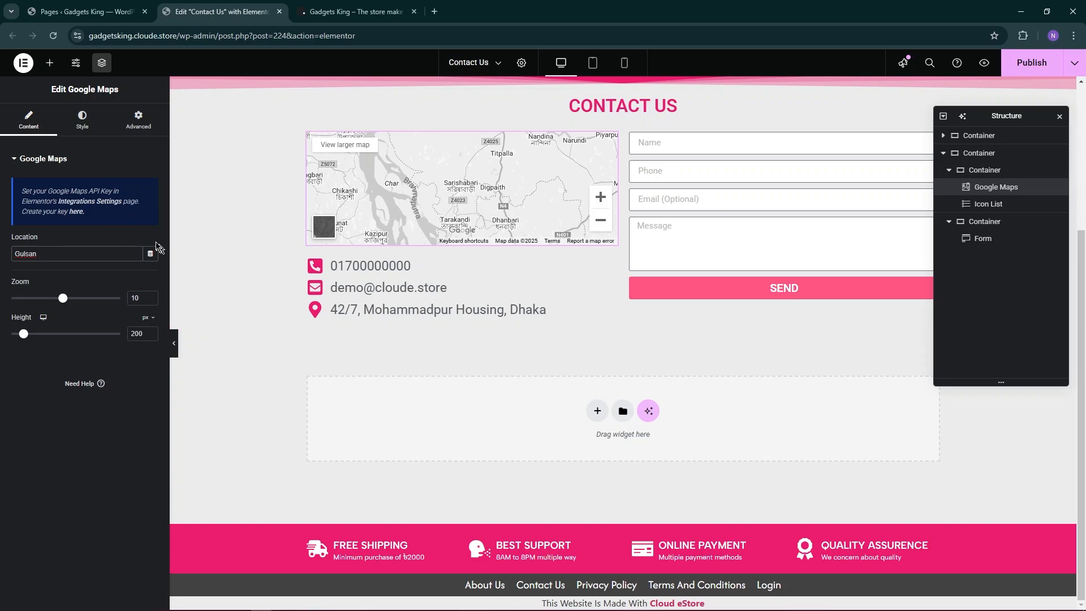
key("BackSpace")
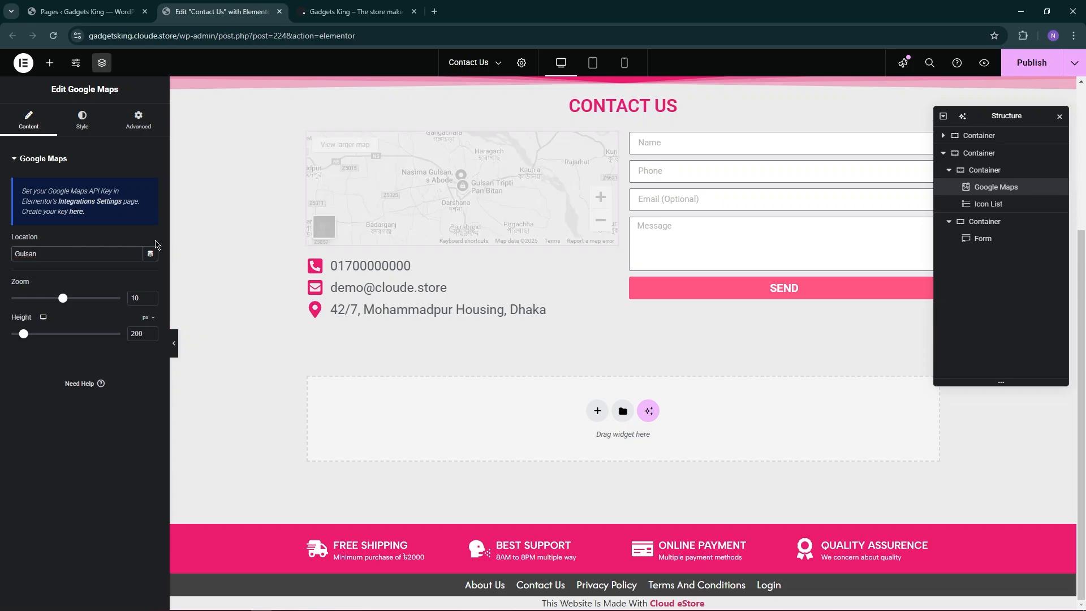
type(", dhaka")
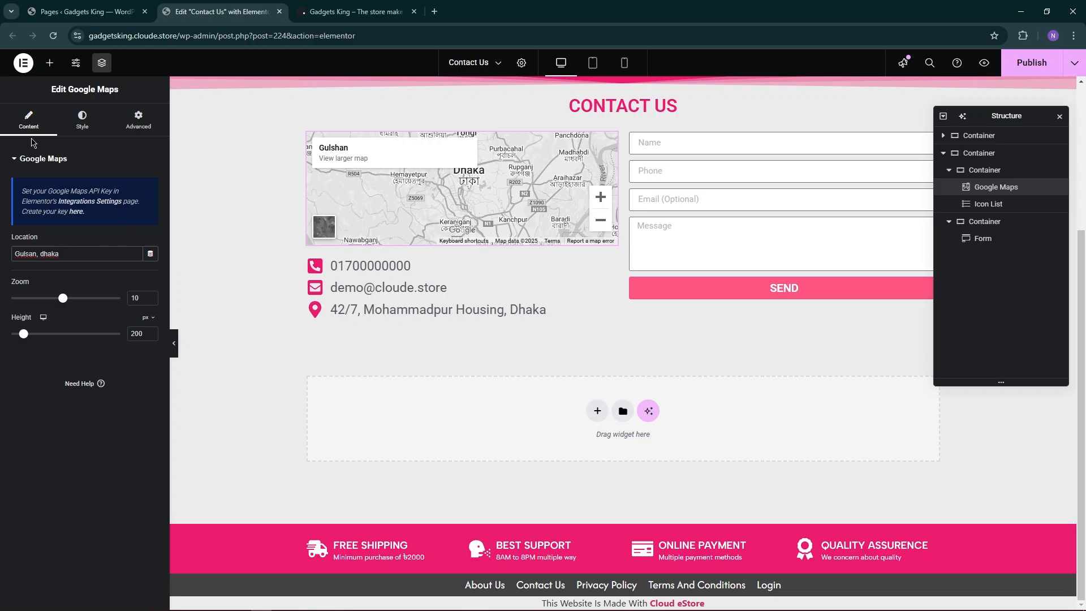
left_click(33, 255)
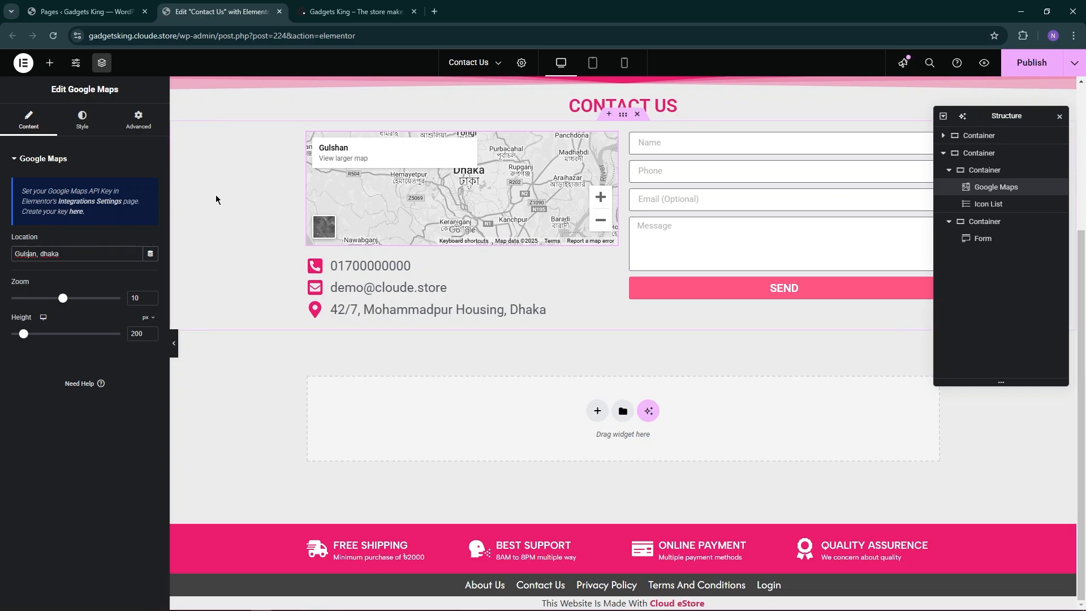
type("h")
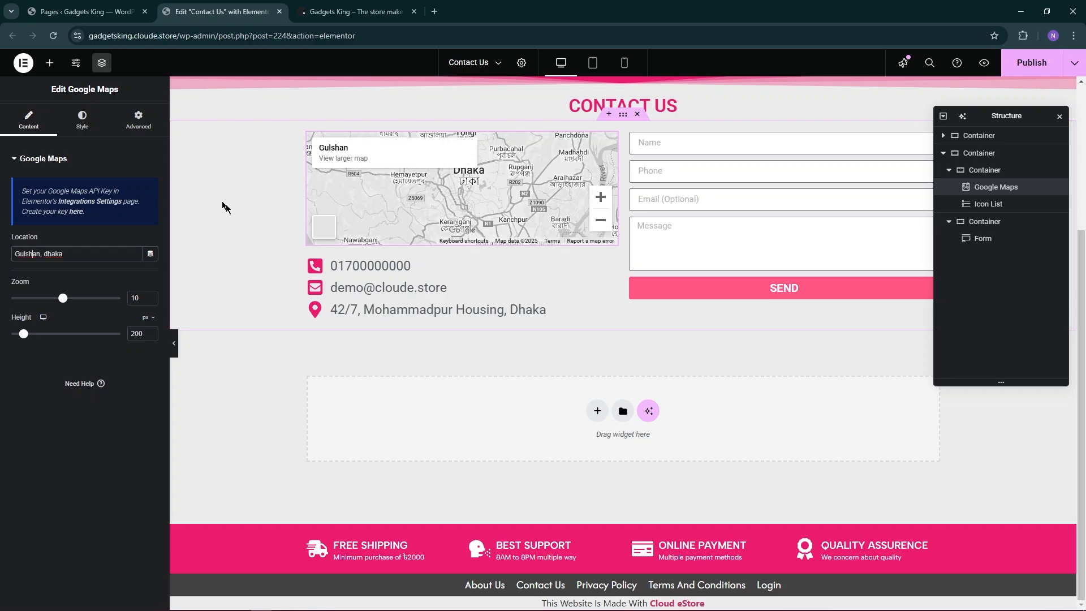
Set the contact map's location to "Rangpur, BD" and its zoom to 14.
left_click(117, 255)
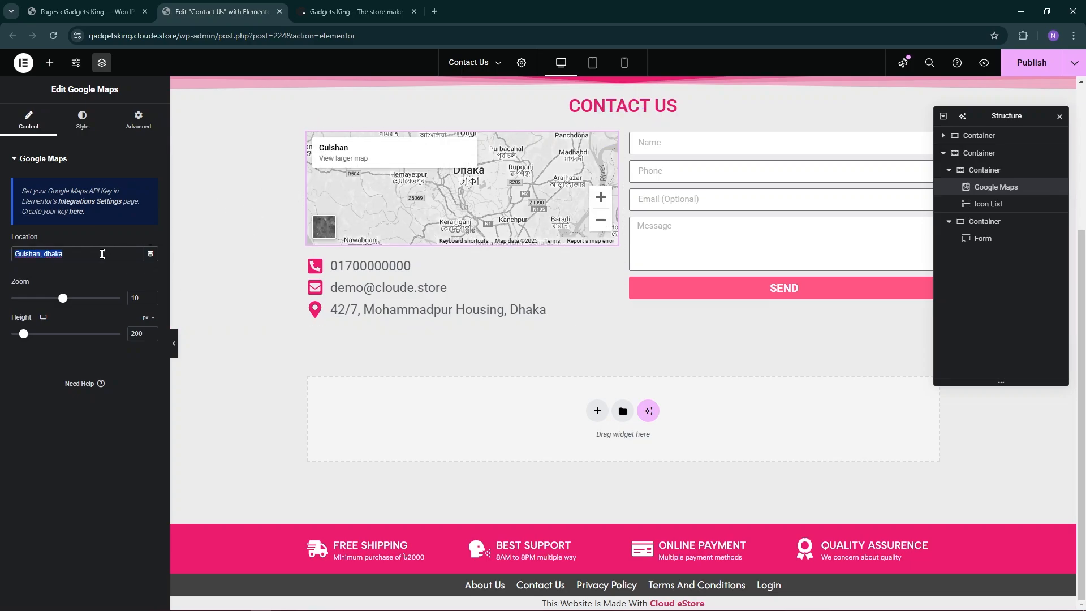
type("Rangpu")
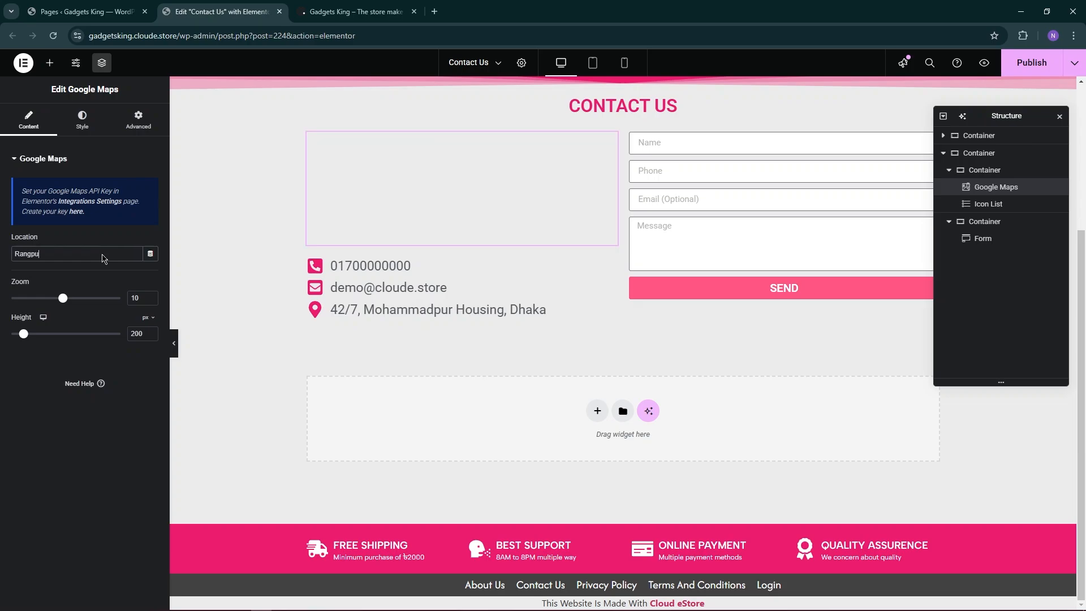
type("r, Ba")
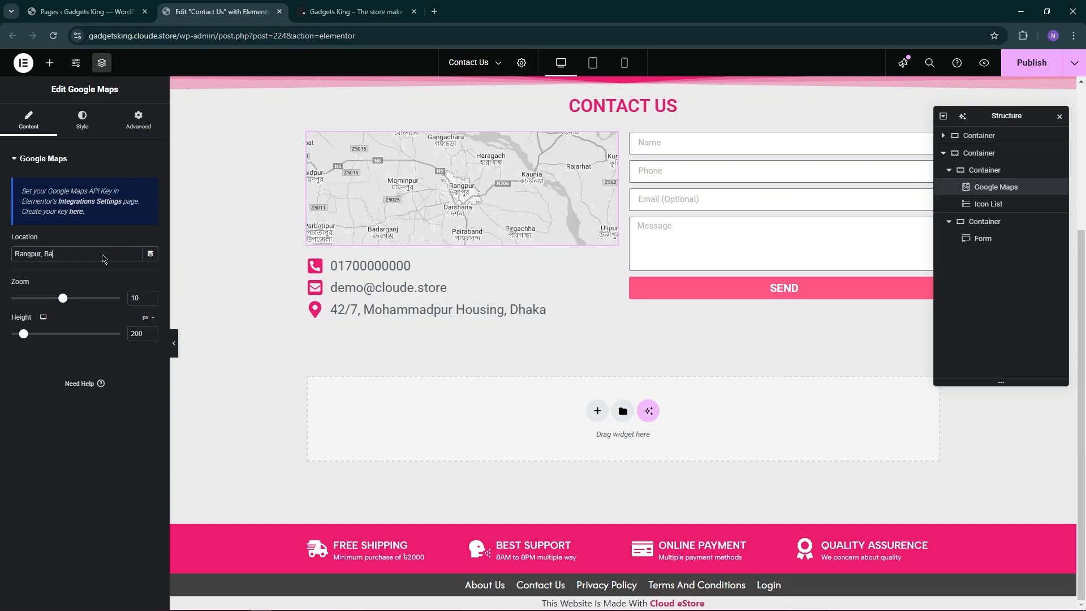
key("BackSpace")
type("D")
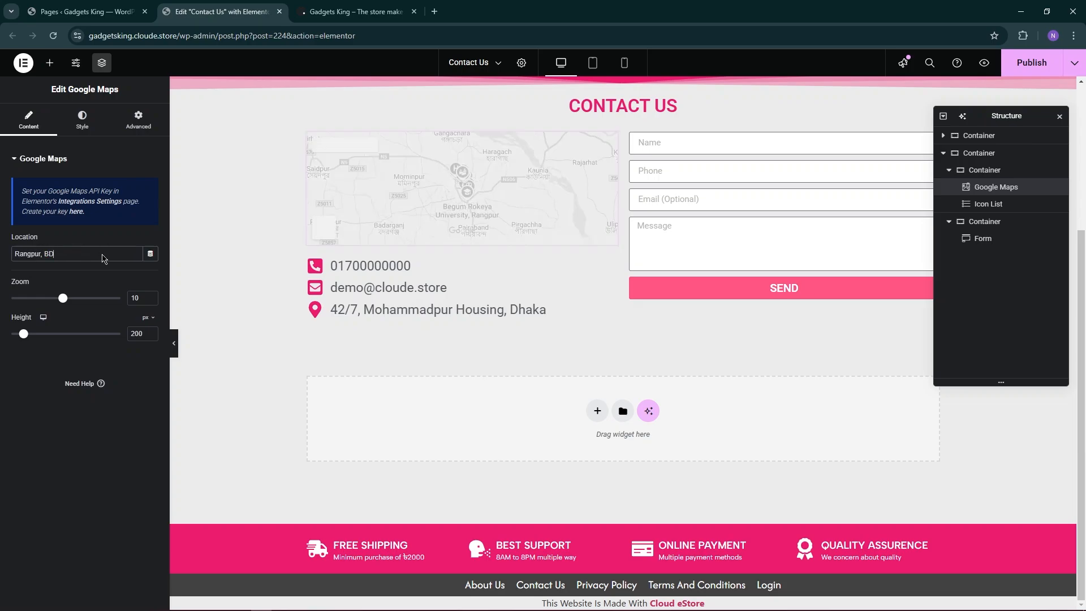
key("Left")
key("BackSpace")
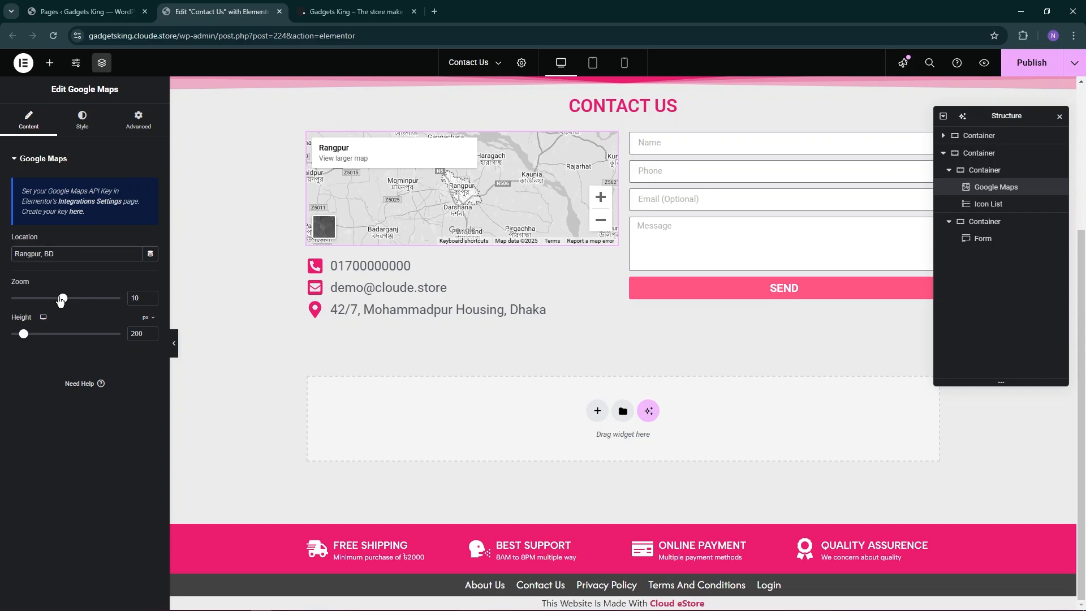
left_click_drag(62, 298, 85, 300)
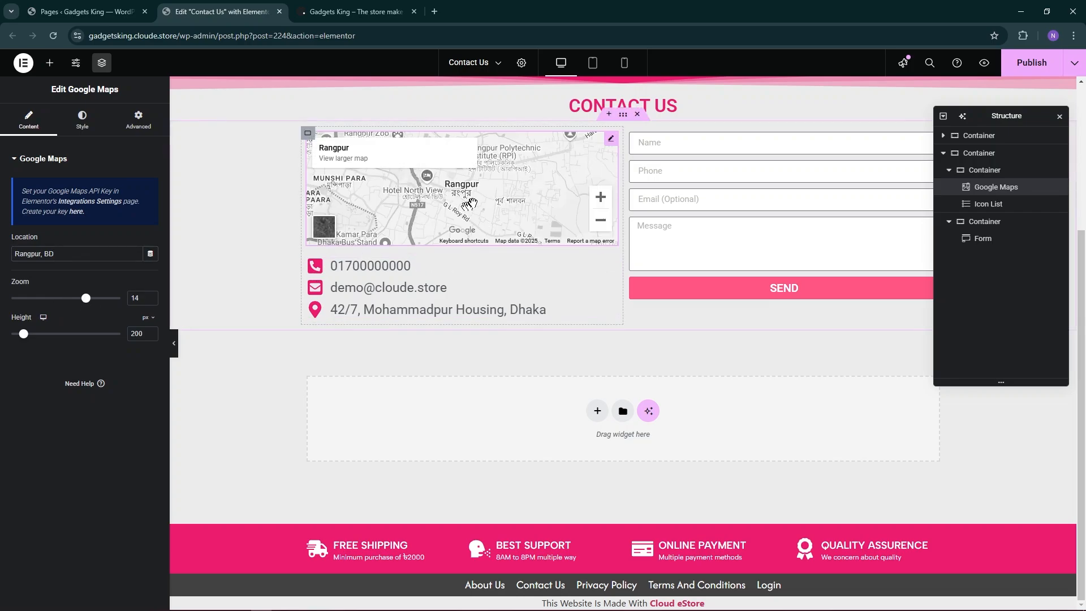
Inspect the text, icon and link settings of the phone, e-mail and address items in the contact icon list.
left_click(393, 269)
left_click(78, 226)
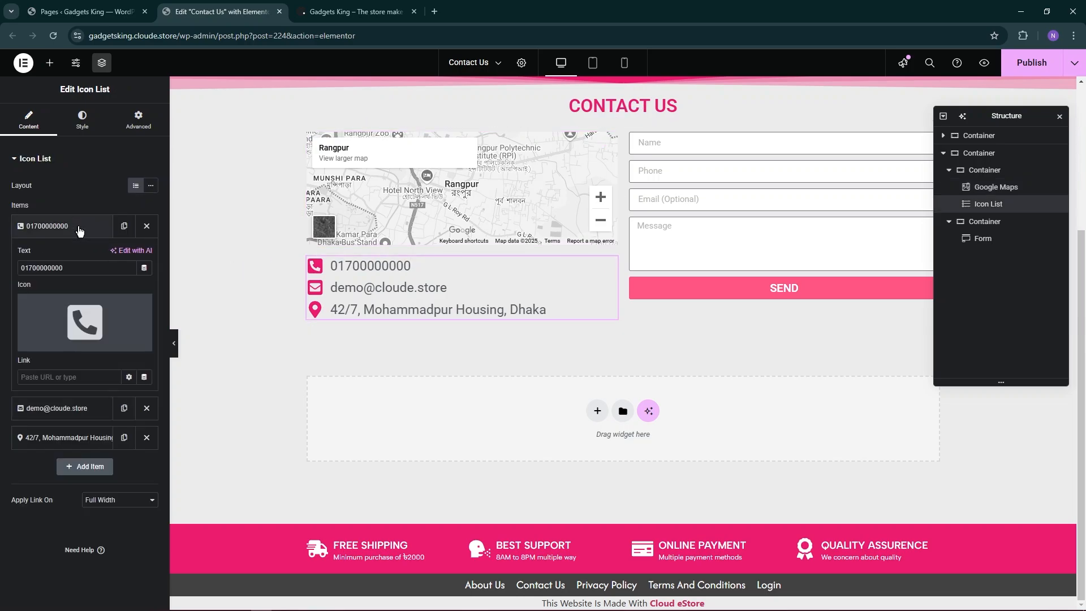
left_click_drag(86, 270, 35, 261)
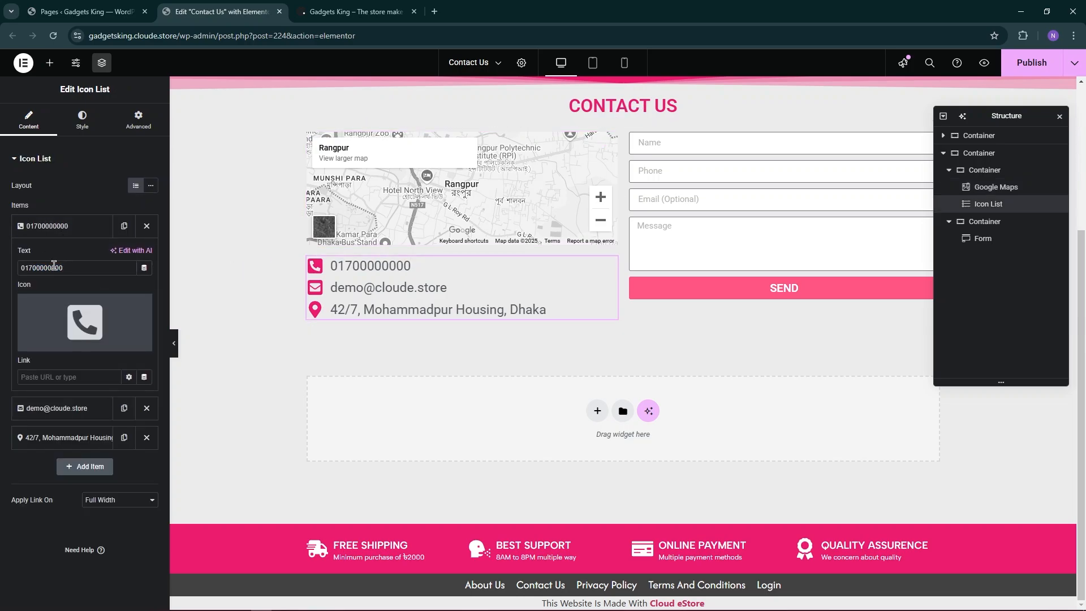
left_click(63, 226)
left_click(76, 257)
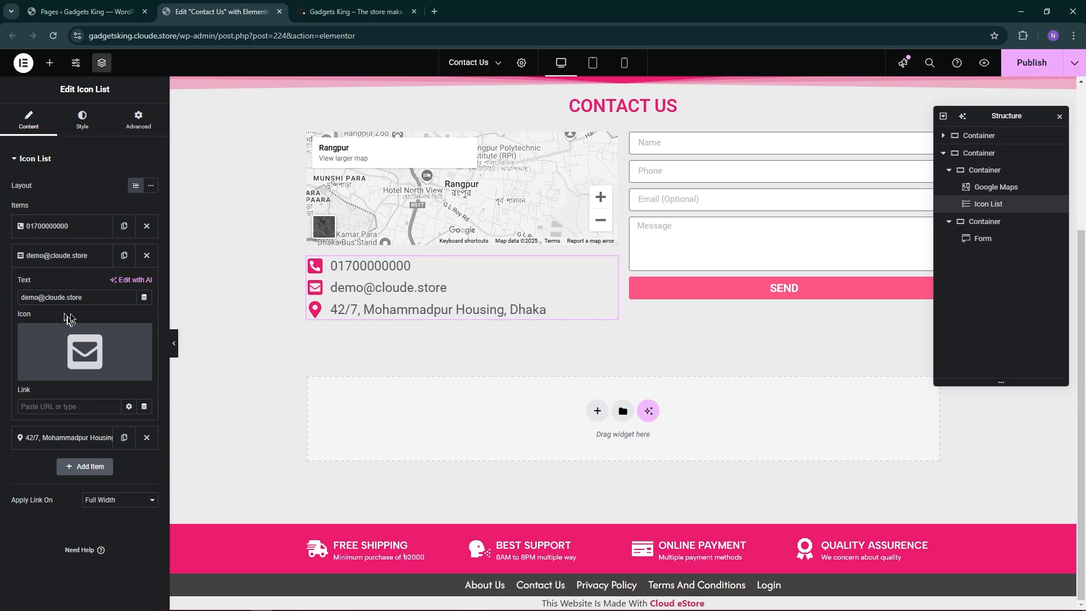
left_click(80, 257)
left_click(79, 285)
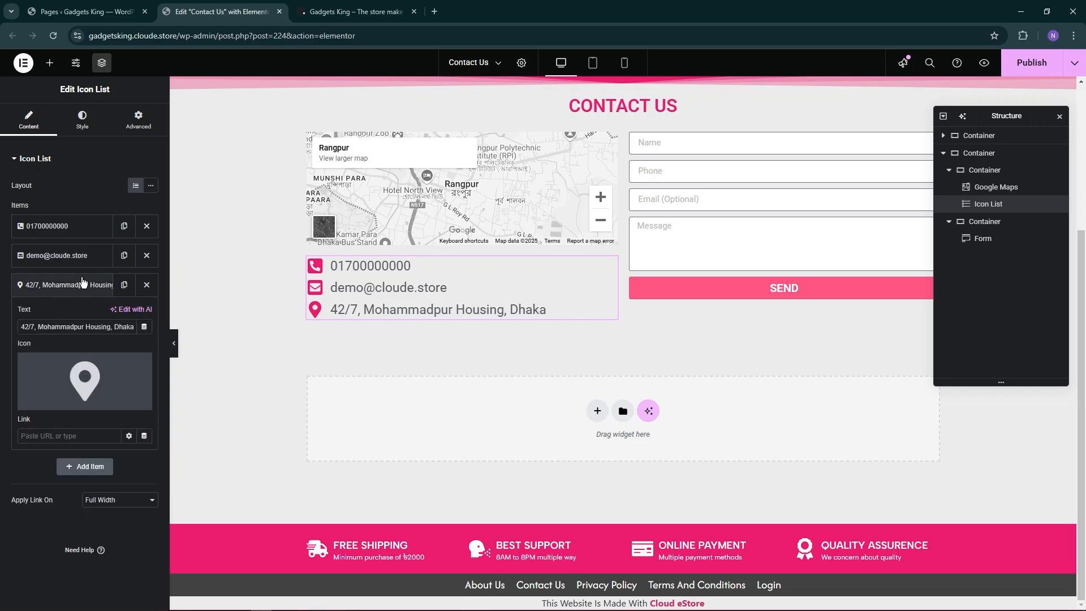
Review the address item's text in the contact icon list, collapse the item, and publish the Contact Us page.
left_click_drag(85, 327, 162, 346)
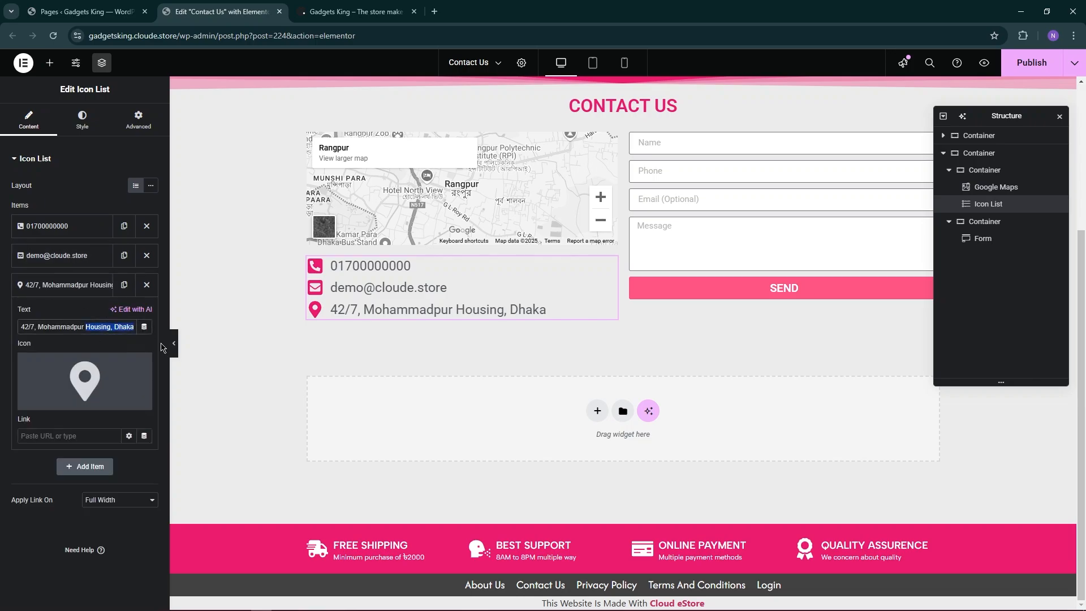
left_click(75, 312)
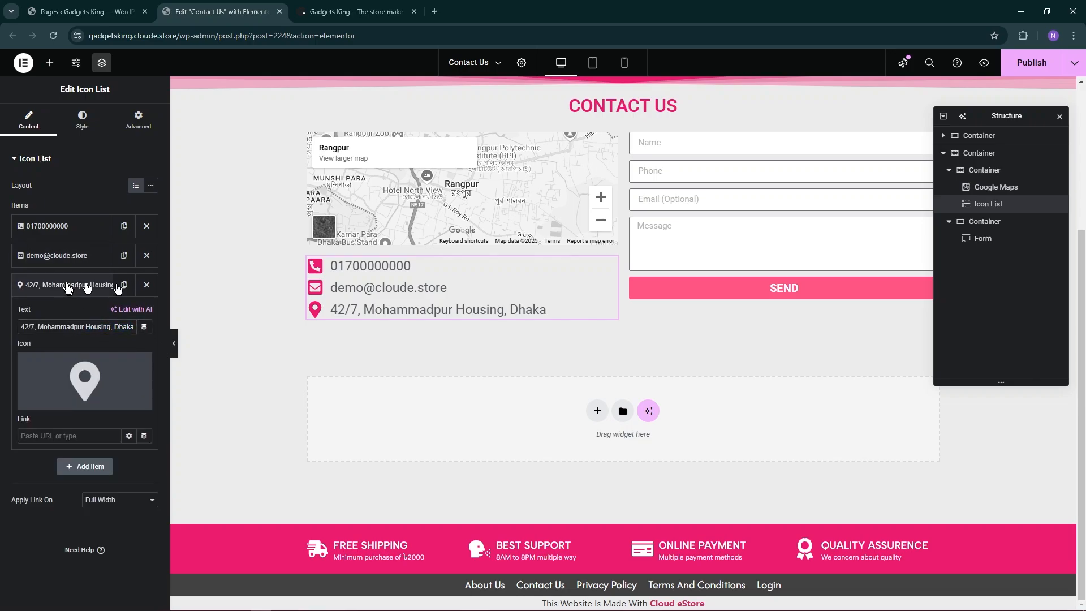
left_click(45, 293)
scroll(695, 224, "up", 4)
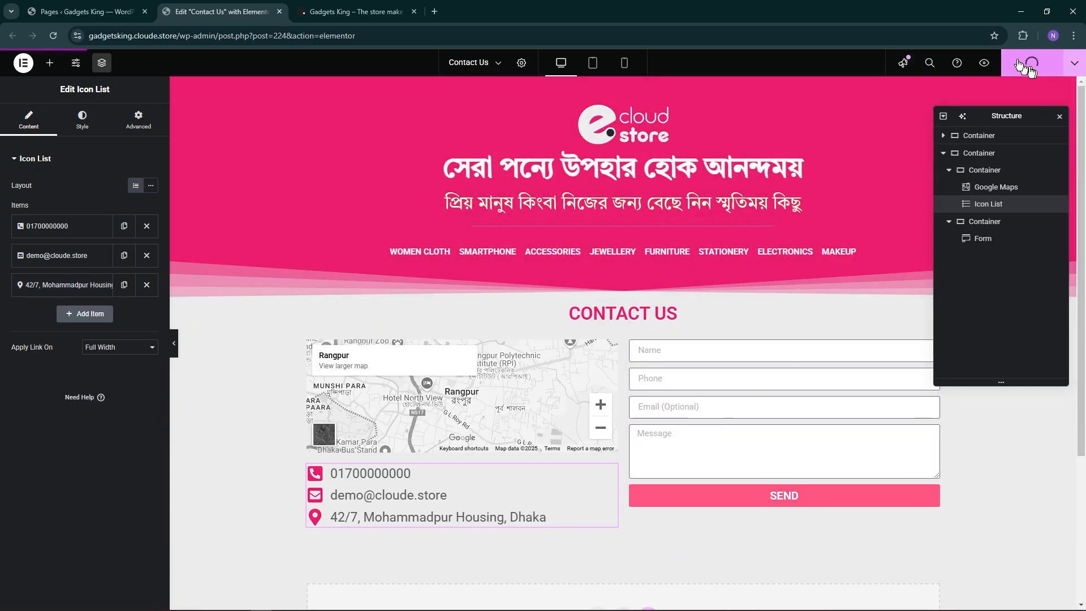
Check the published Contact Us page on the live storefront, then close its Elementor editor and return to the pages list.
key("ctrl+Tab")
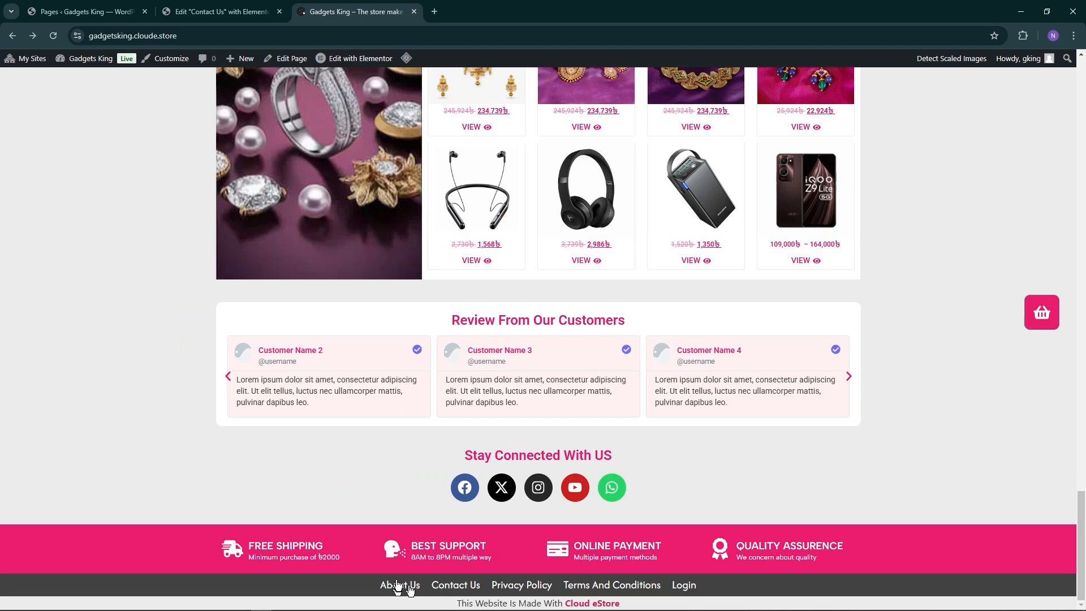
left_click(453, 588)
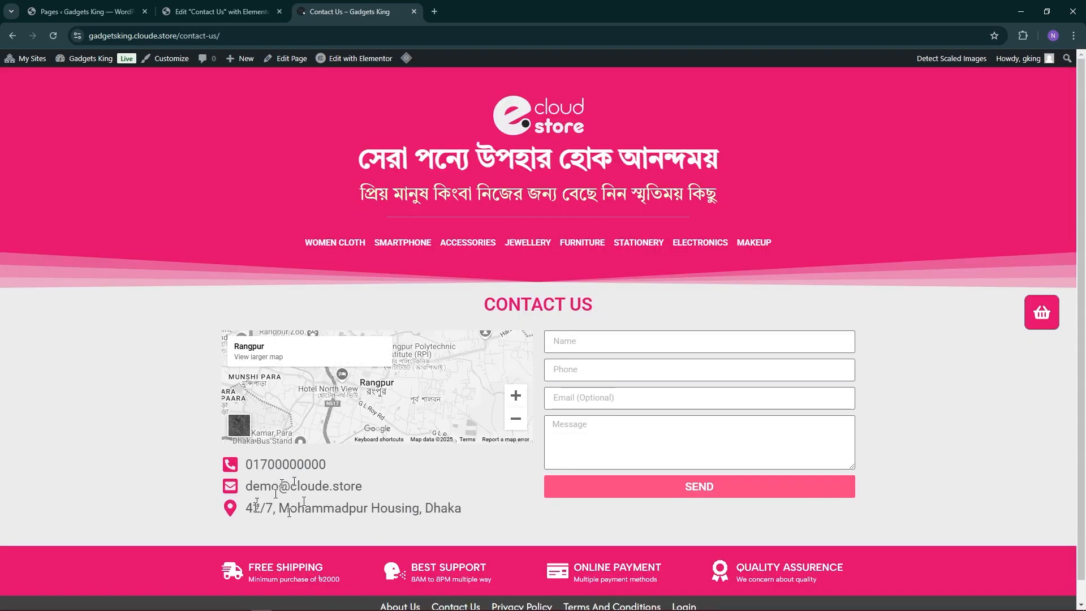
left_click(237, 10)
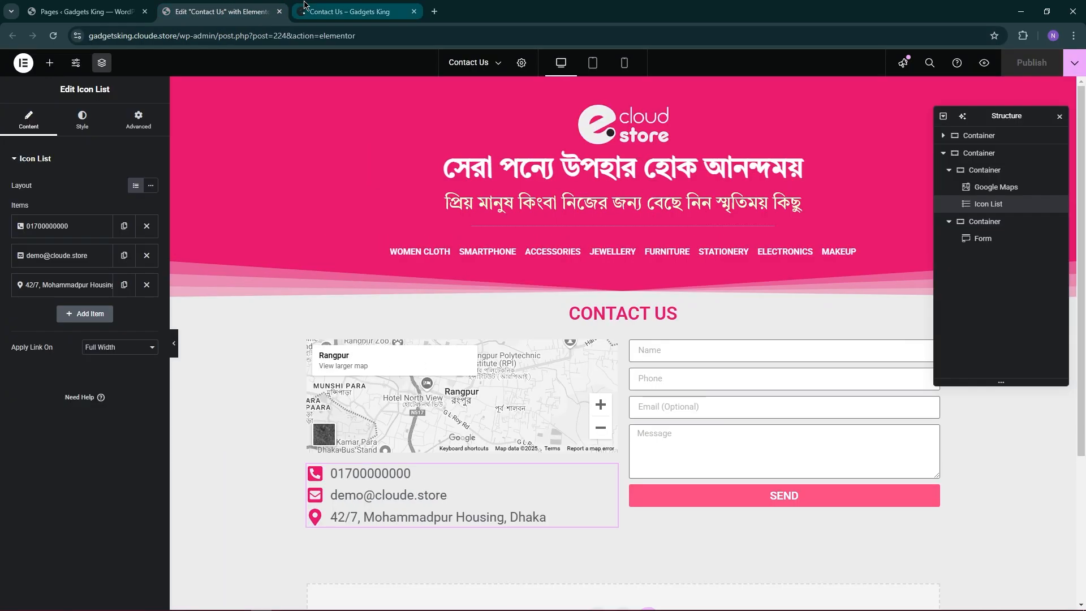
key("ctrl+w")
left_click(129, 5)
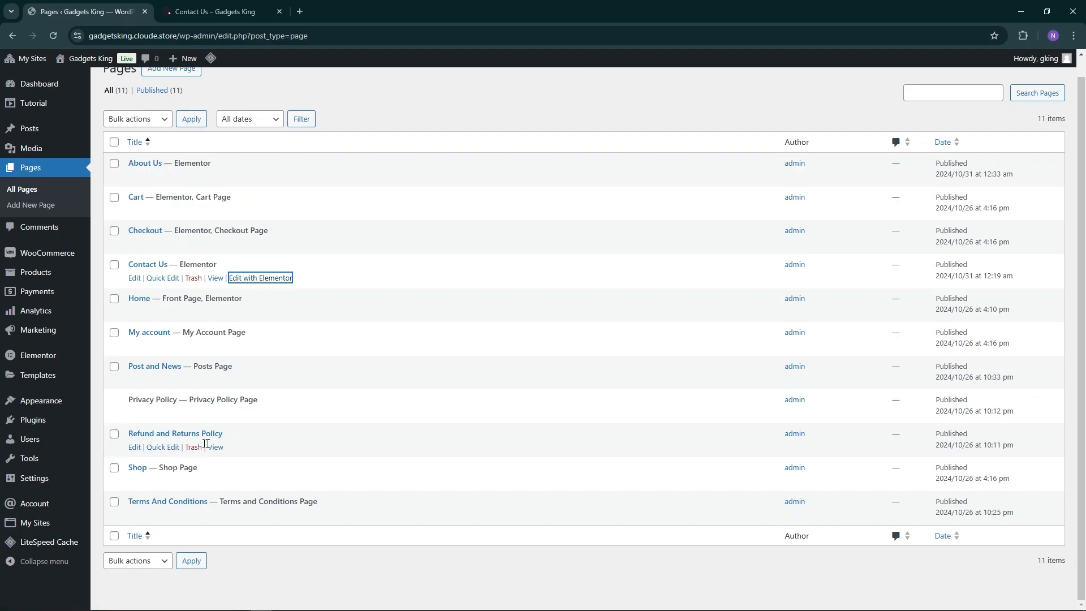
View the live Refund and Returns Policy page from start to end in a separate tab, then close it.
right_click(218, 451)
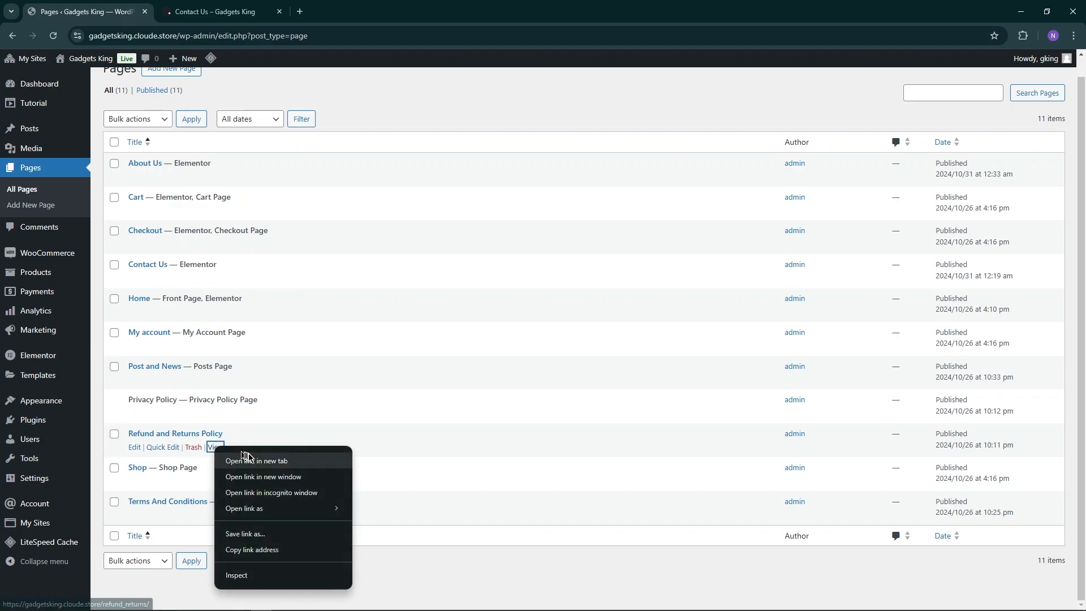
left_click(249, 454)
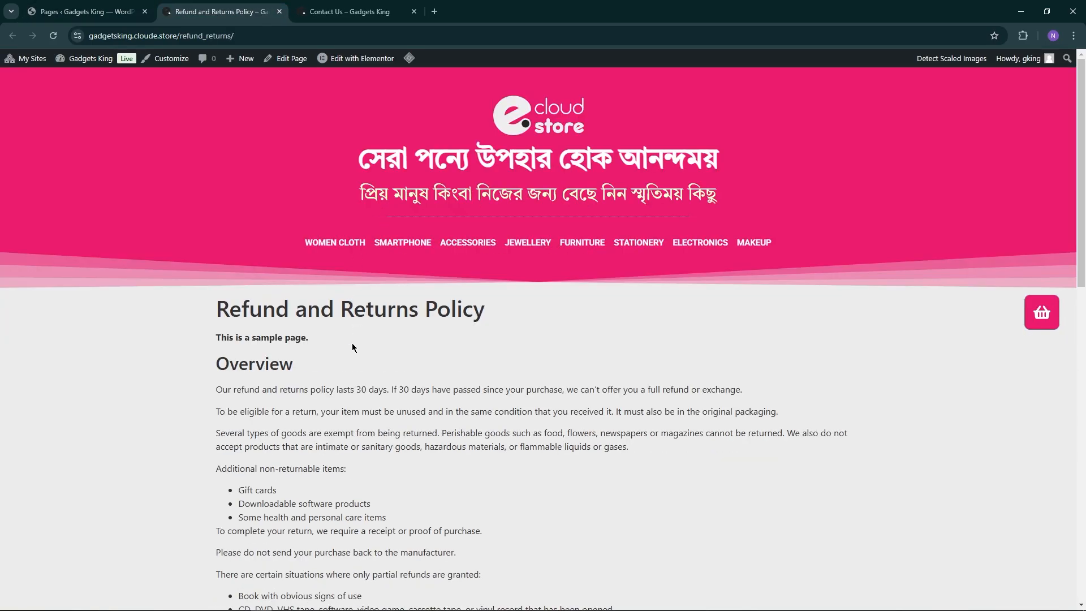
scroll(338, 344, "down", 15)
scroll(342, 396, "up", 12)
scroll(345, 430, "up", 3)
key("ctrl+w")
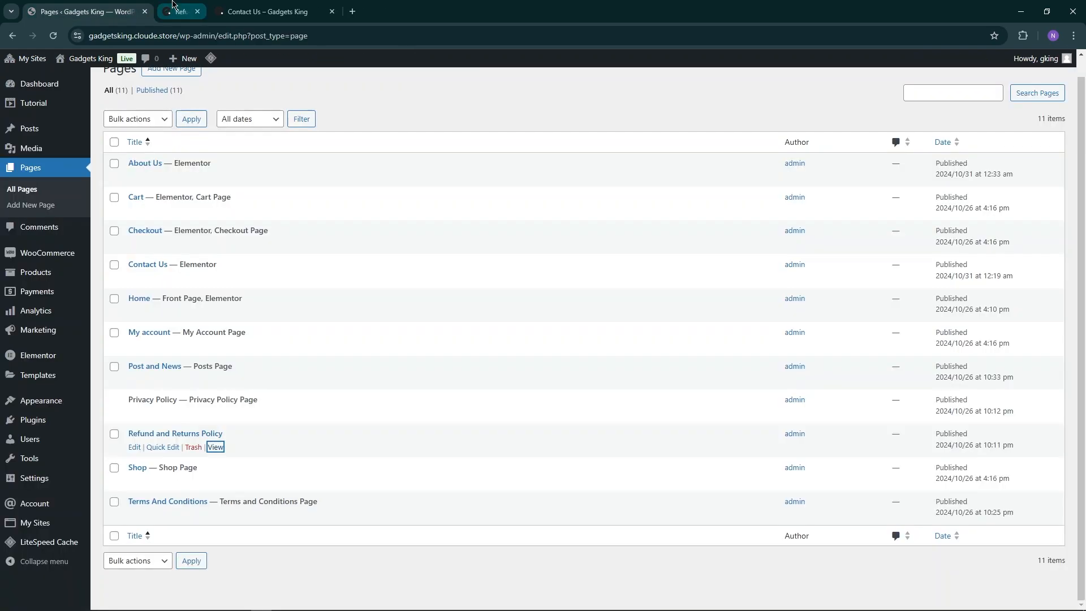
Open the Refund and Returns Policy page in the WordPress block editor, look through its editable text, and close it.
right_click(163, 434)
left_click(228, 449)
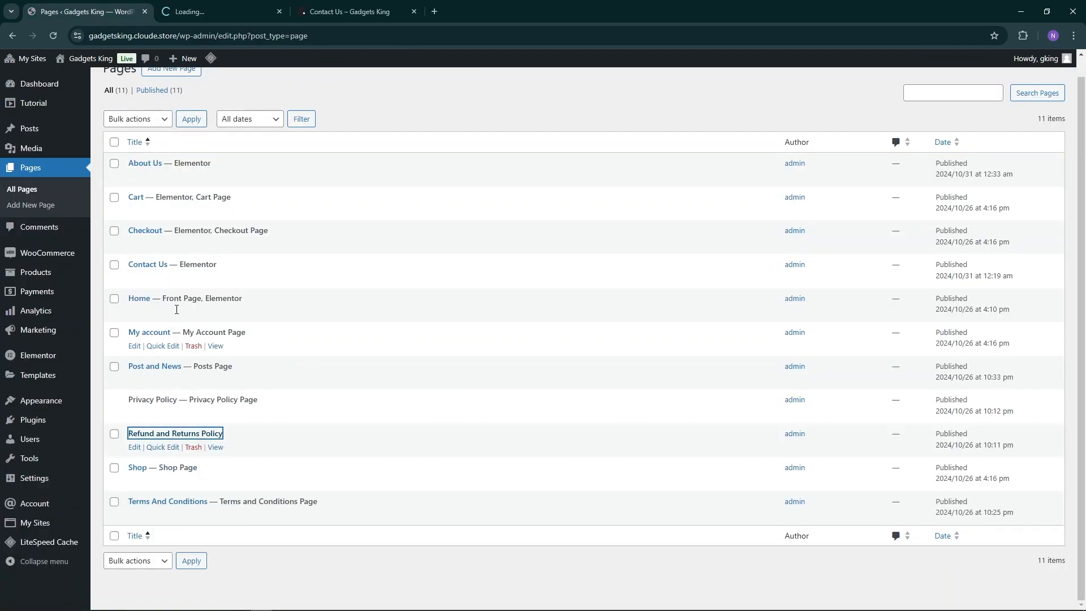
left_click(221, 12)
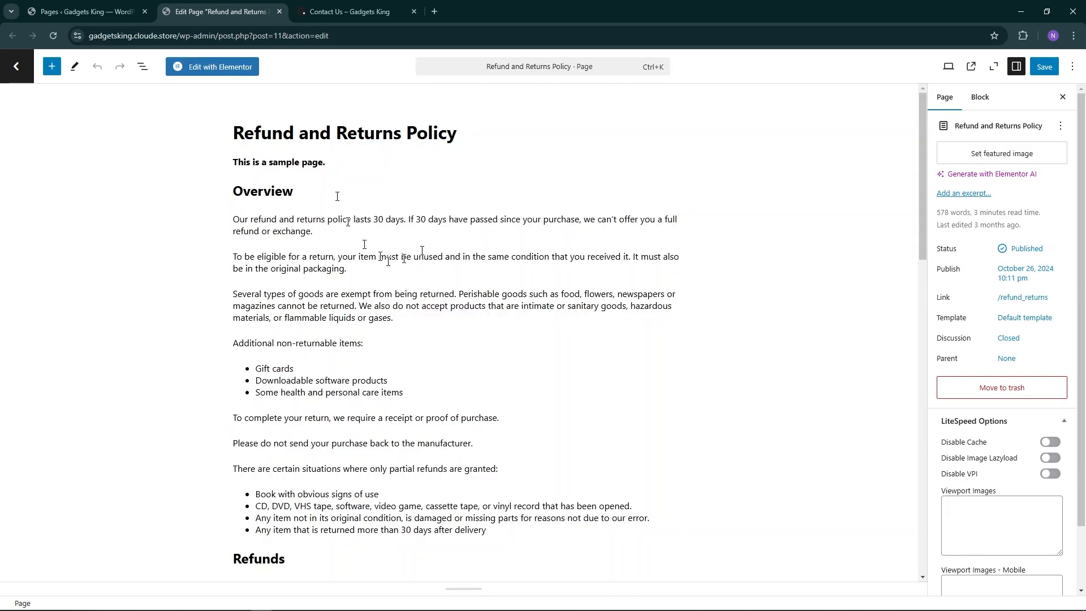
left_click(337, 196)
scroll(424, 237, "down", 10)
left_click(468, 298)
scroll(475, 283, "down", 5)
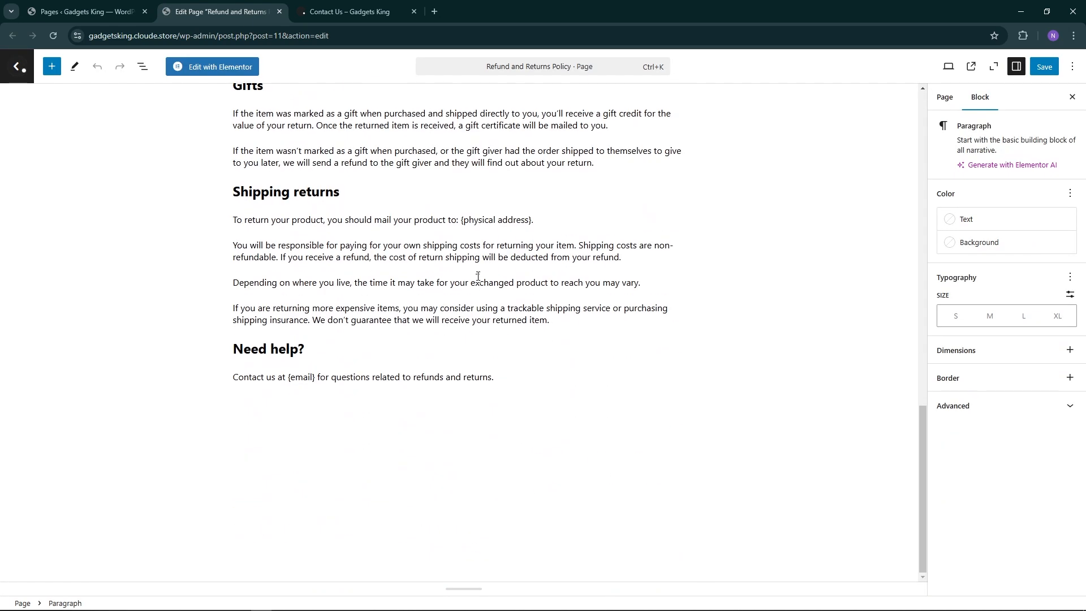
scroll(467, 265, "up", 15)
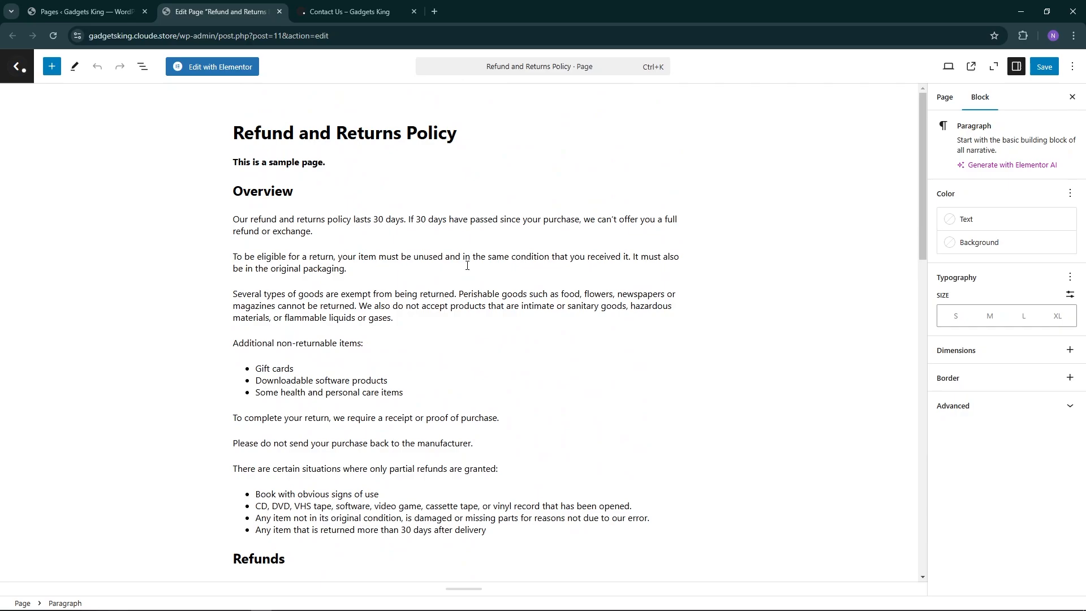
left_click(442, 224)
left_click(280, 11)
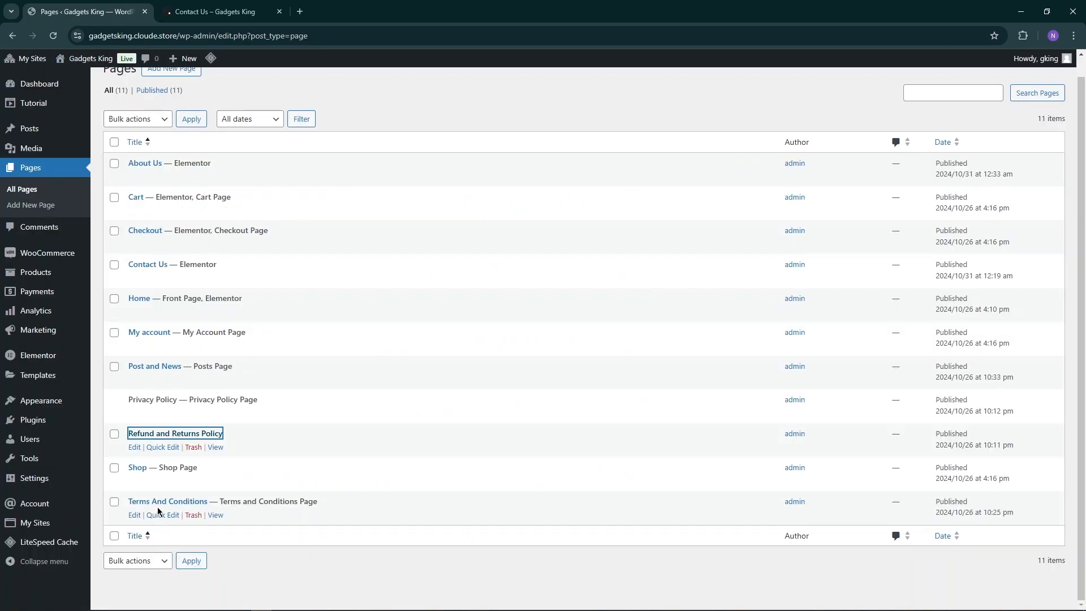
Open the Terms And Conditions page in the WordPress block editor, look through its text, and close it.
right_click(189, 502)
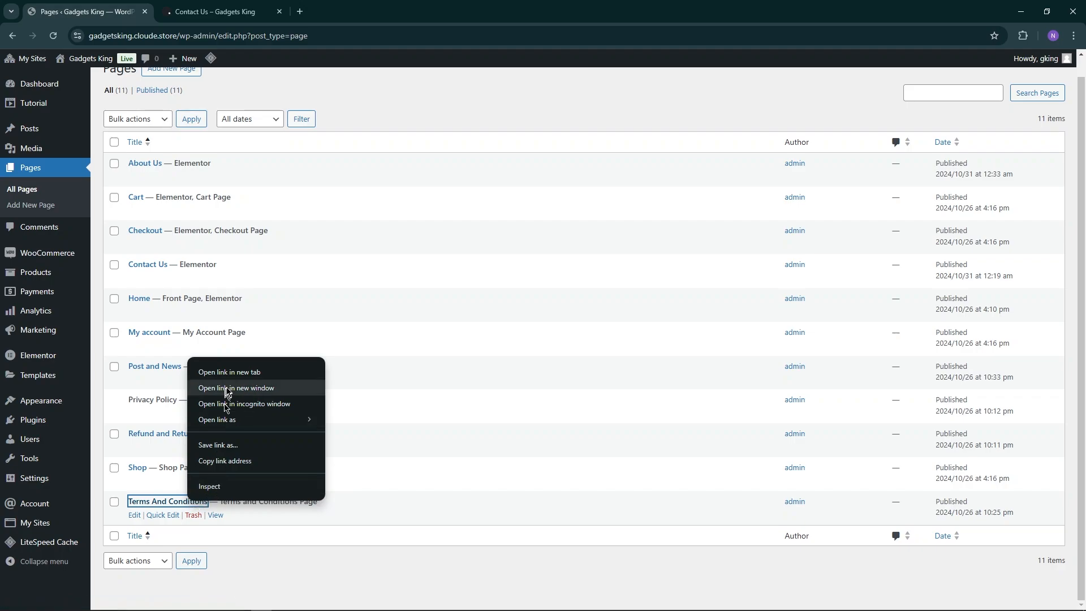
left_click(233, 356)
right_click(196, 501)
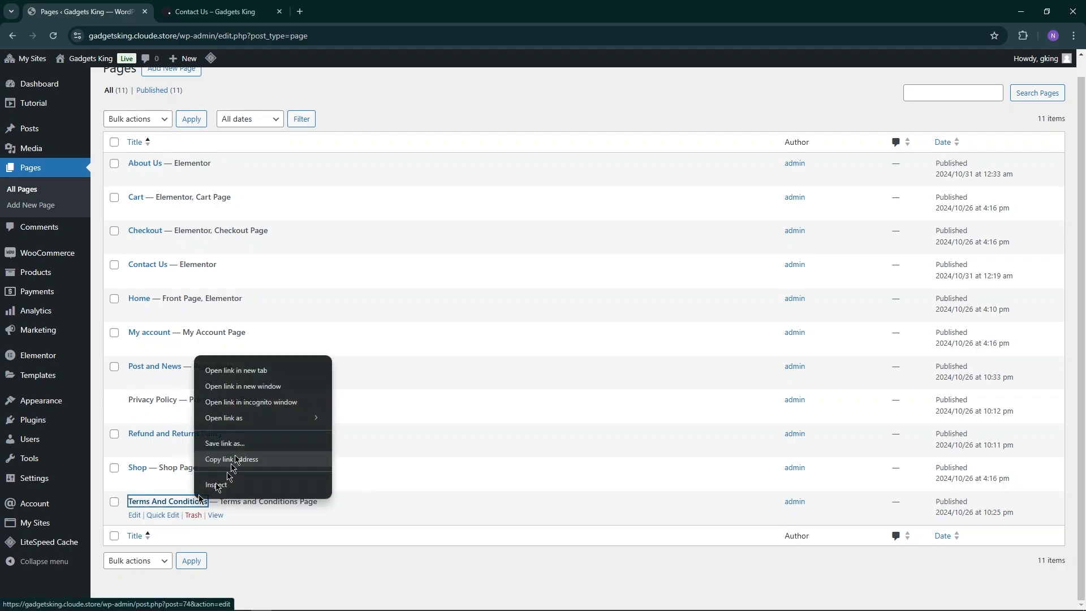
left_click(251, 371)
left_click(223, 12)
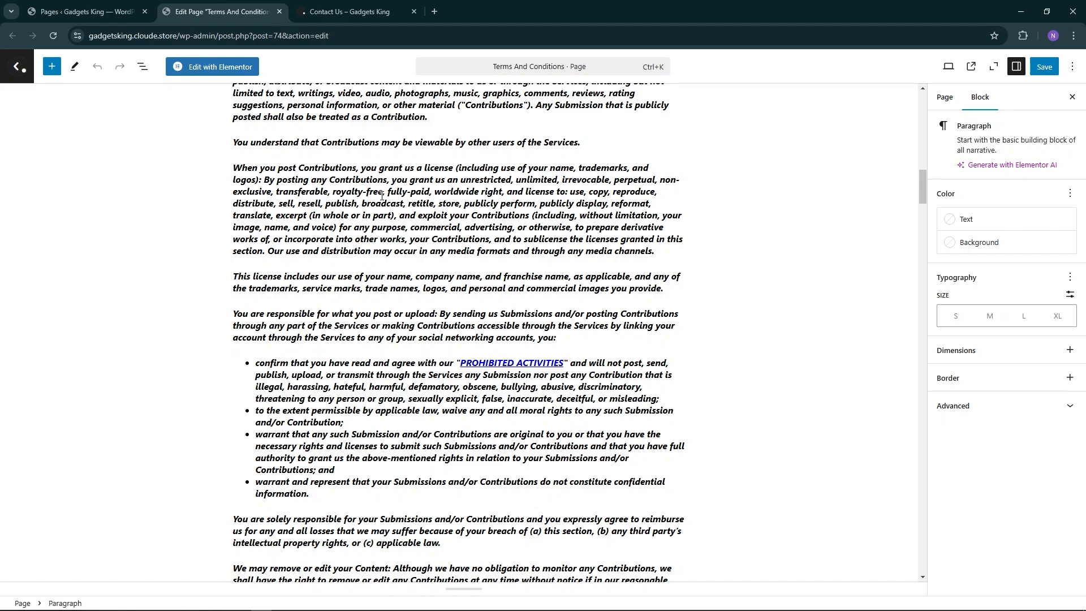
scroll(375, 275, "up", 10)
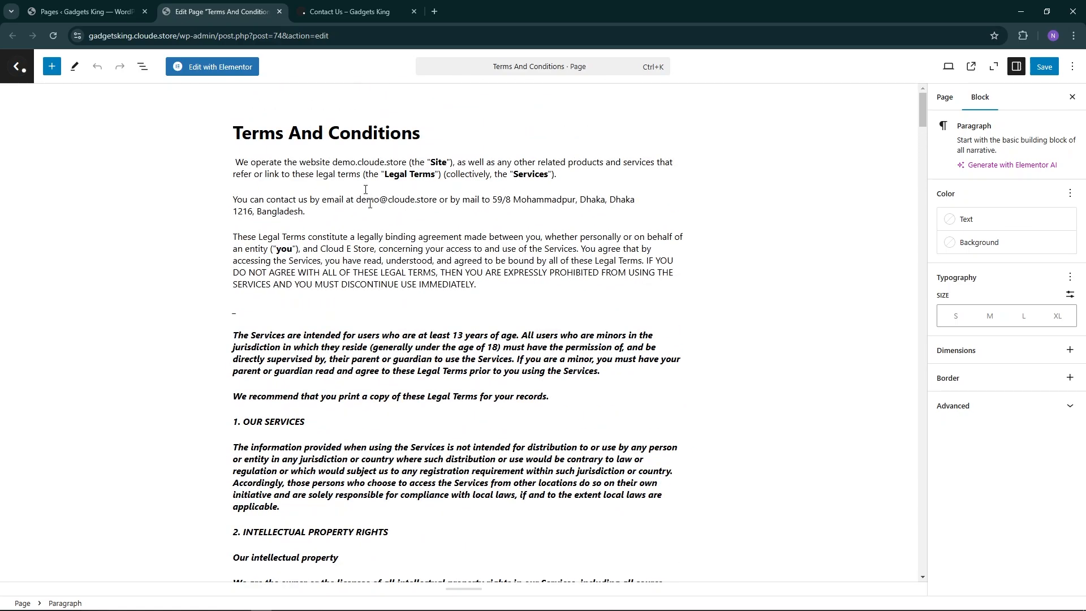
left_click(279, 12)
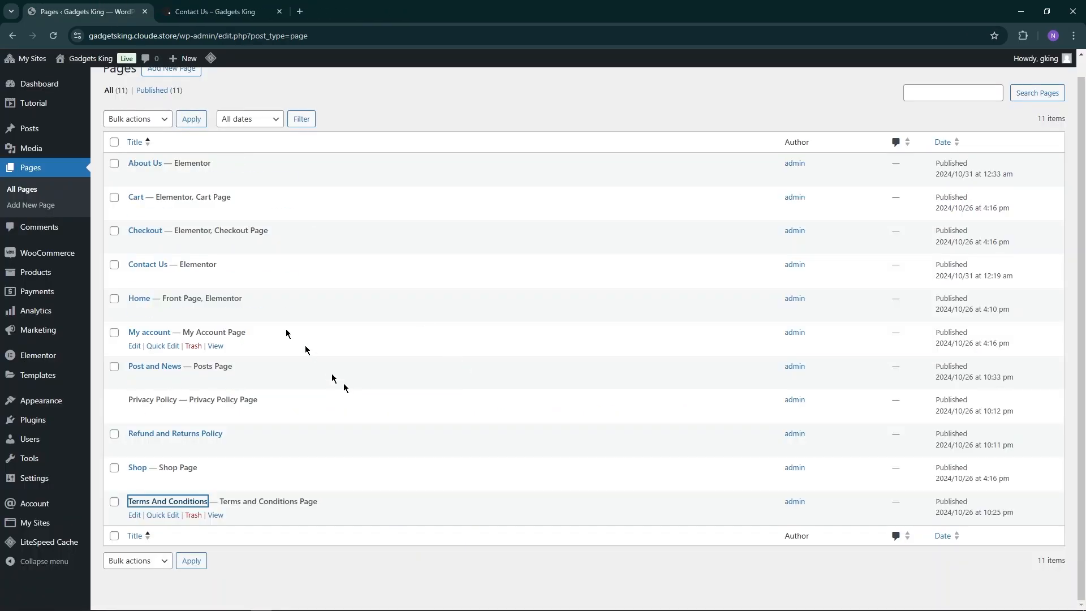
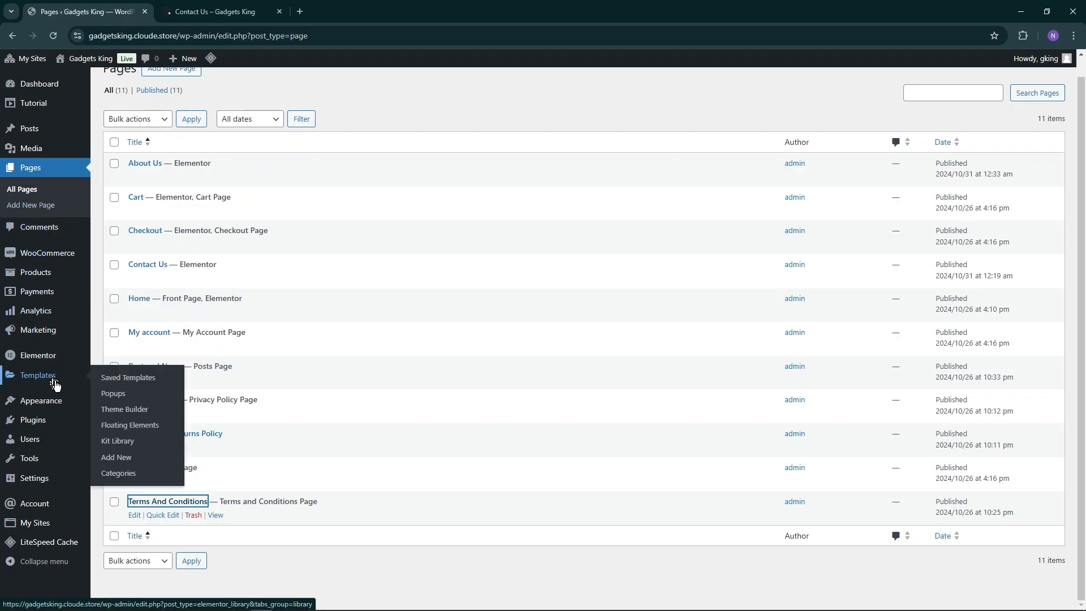
Open Elementor's form submissions list and view the entry sent from the Contact Us page.
left_click(215, 12)
left_click(94, 11)
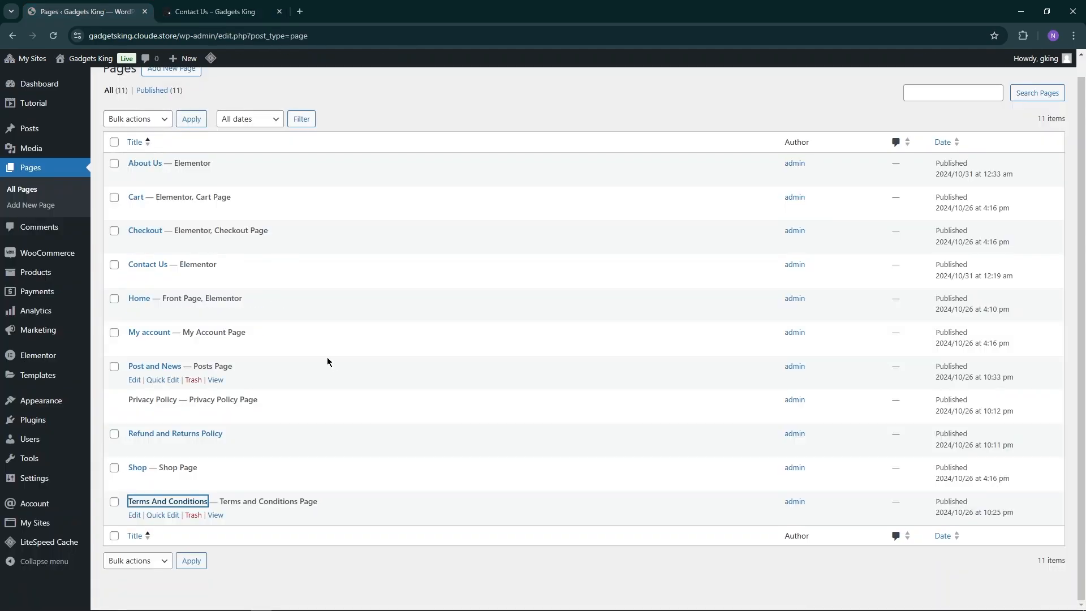
mouse_move(79, 356)
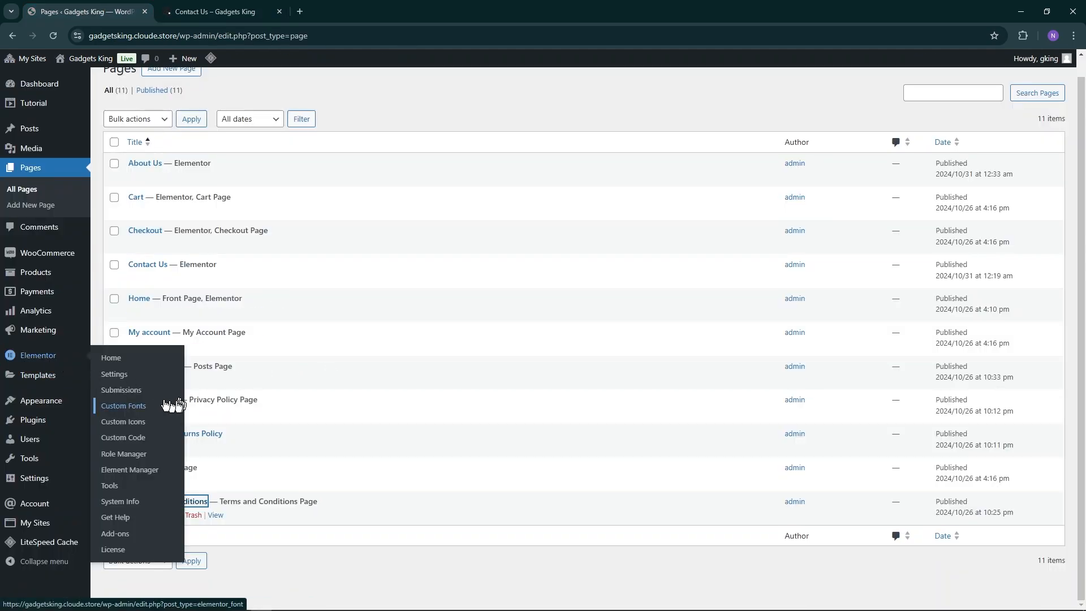
left_click(148, 396)
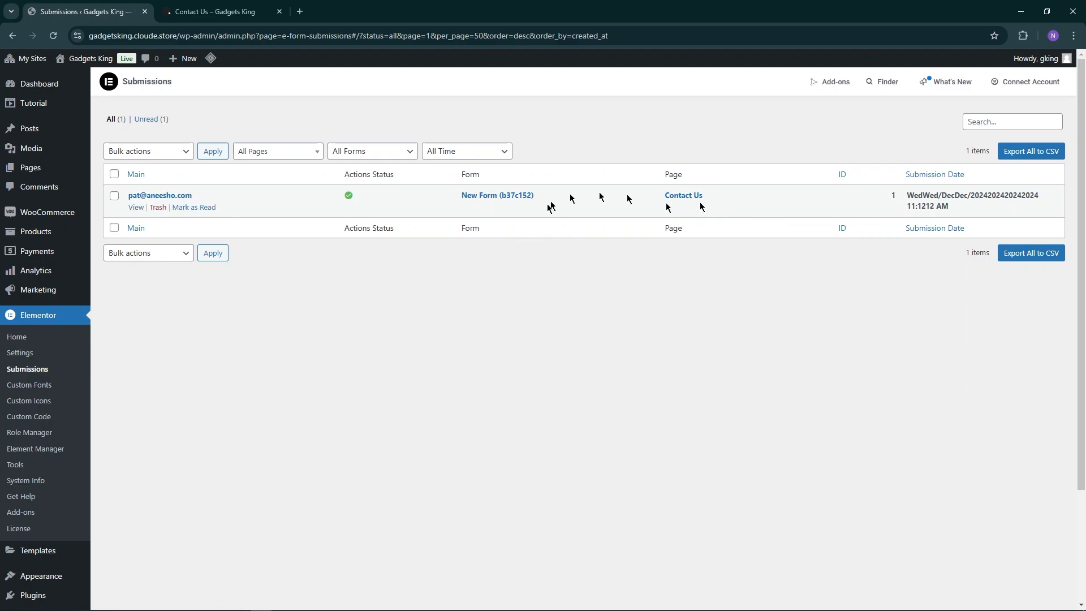
left_click(168, 196)
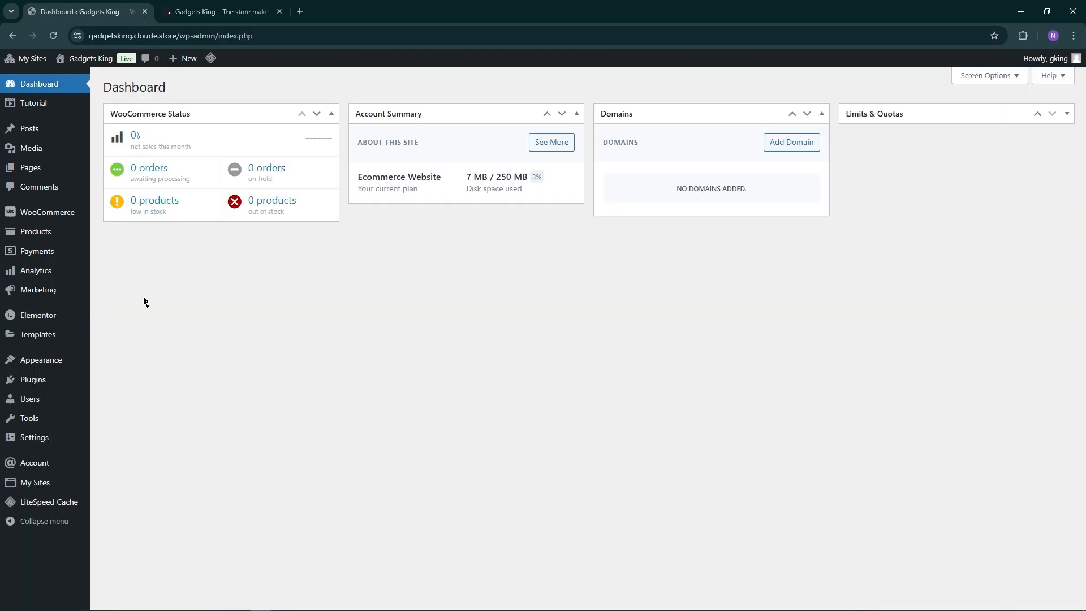
Dismiss the Elementor AI notice on the product categories page and add a new category named "Power Bank".
left_click(218, 11)
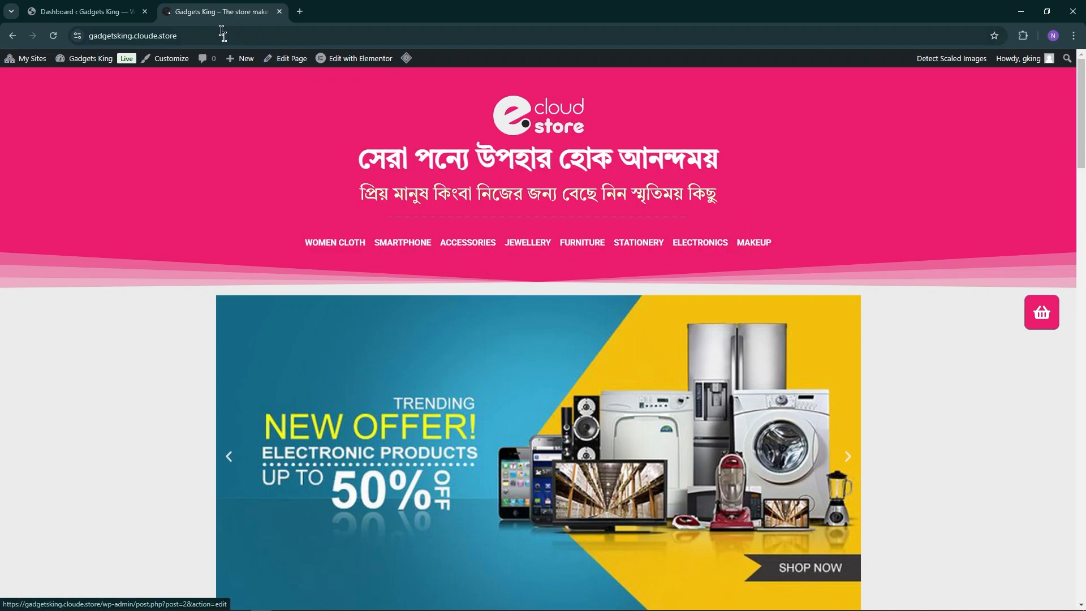
left_click(85, 11)
mouse_move(41, 220)
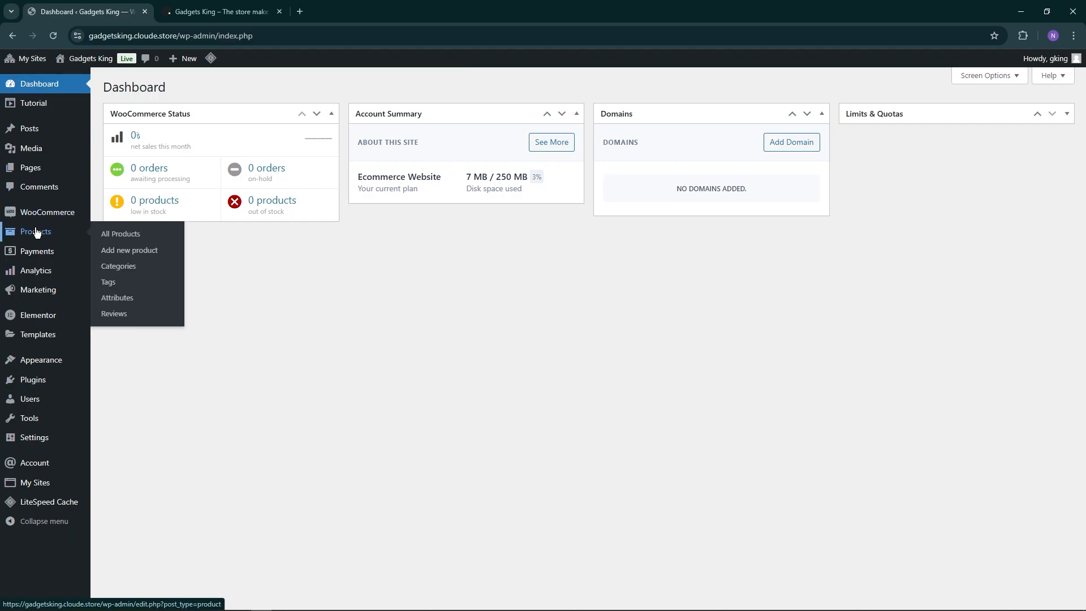
left_click(136, 274)
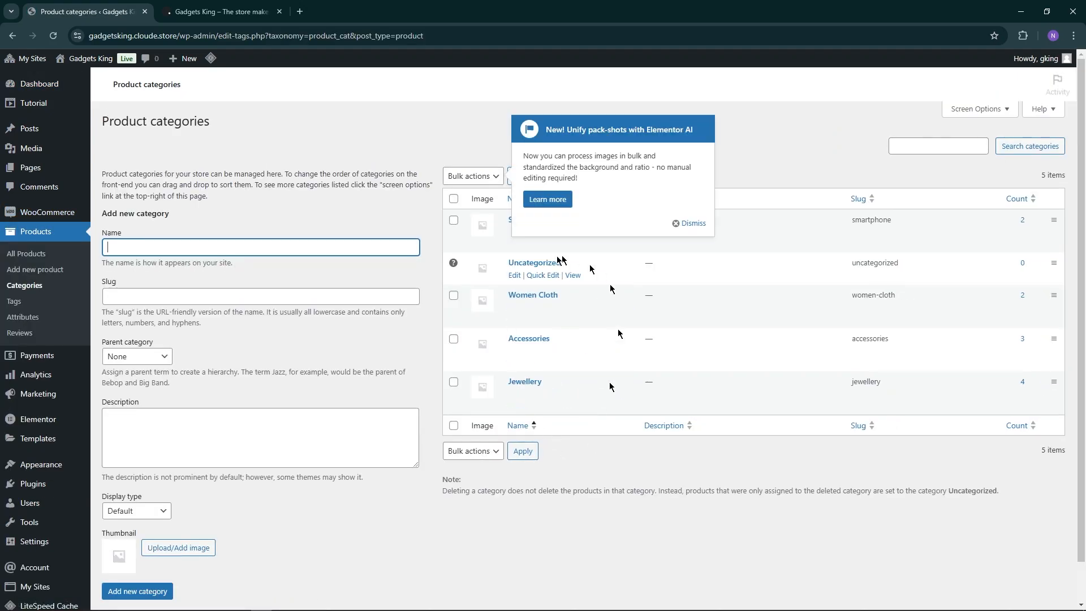
left_click(691, 225)
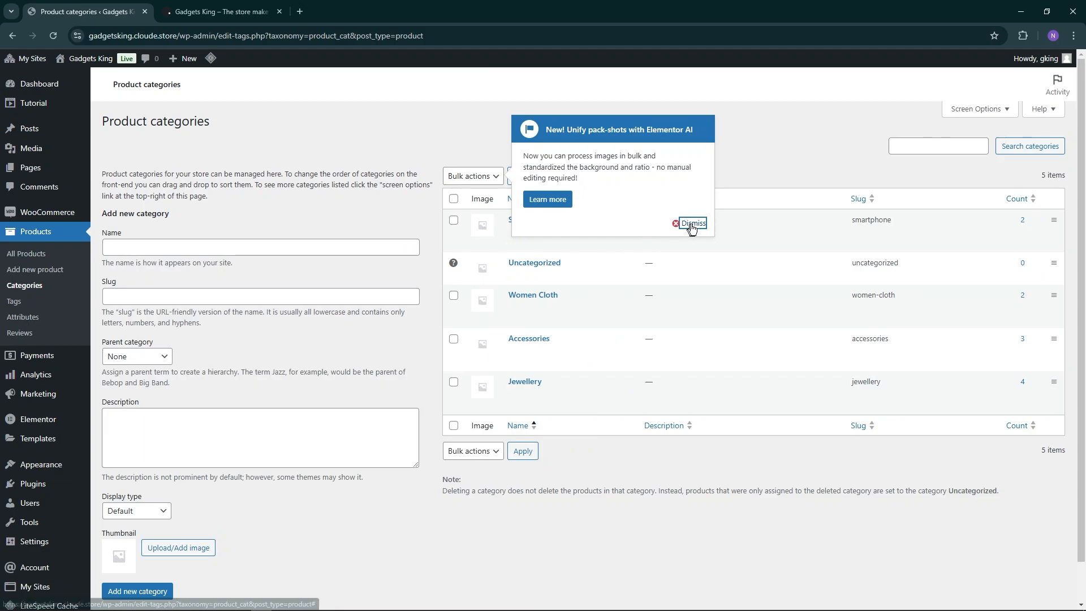
left_click(318, 249)
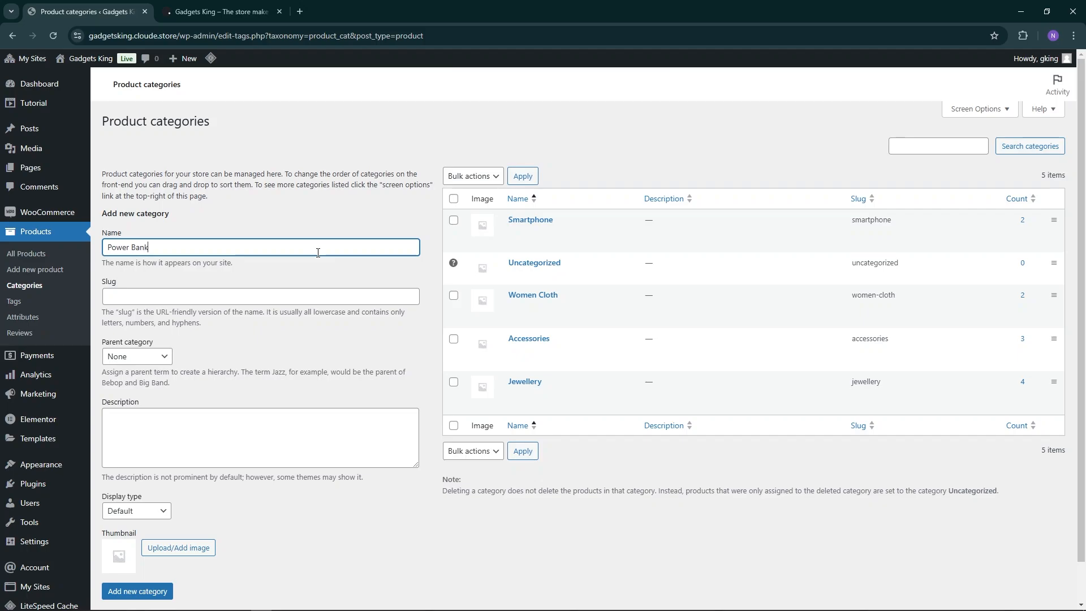
scroll(243, 275, "down", 1)
left_click(158, 547)
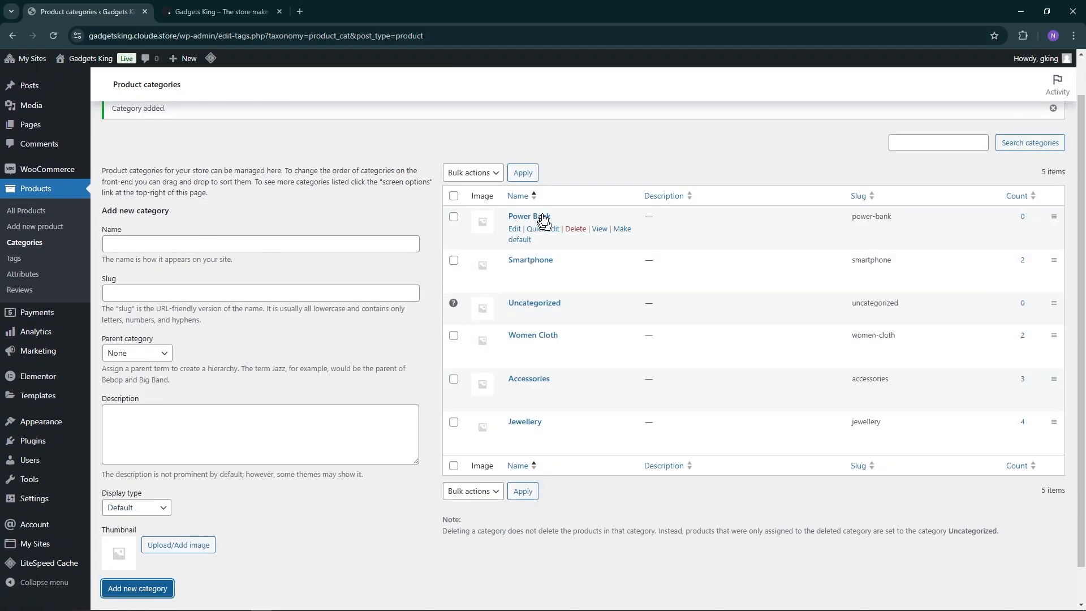
Reload the storefront home page and compare its header category menu with the product categories list.
left_click(218, 11)
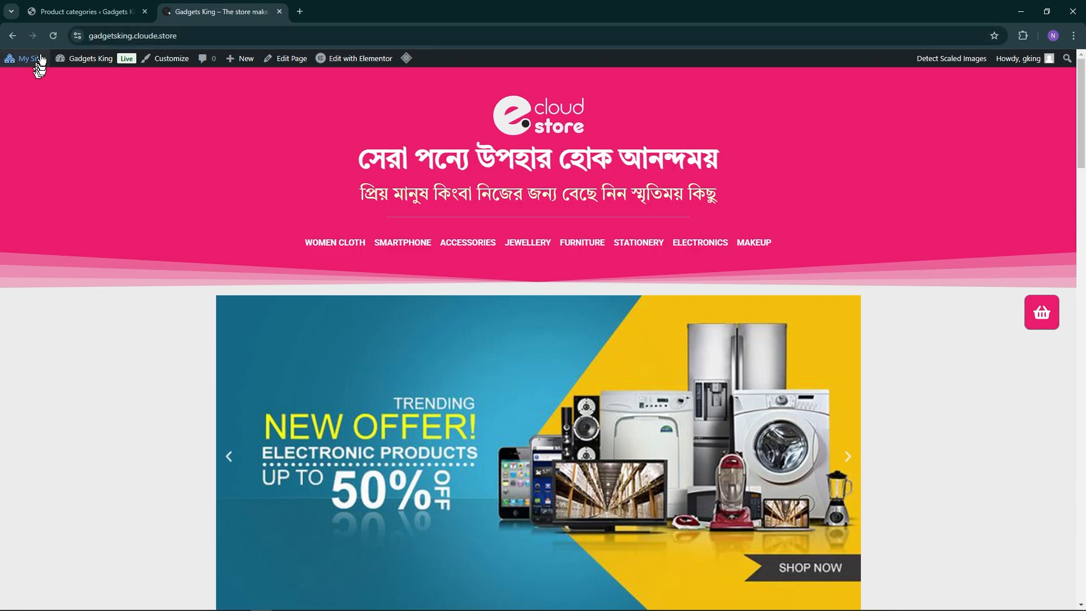
left_click(54, 36)
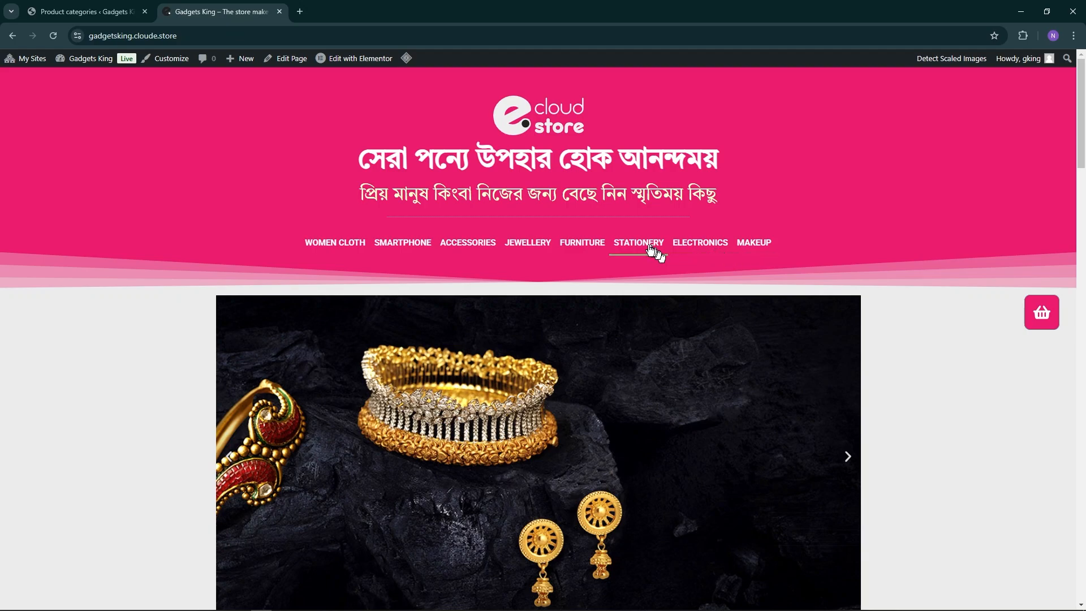
left_click(74, 7)
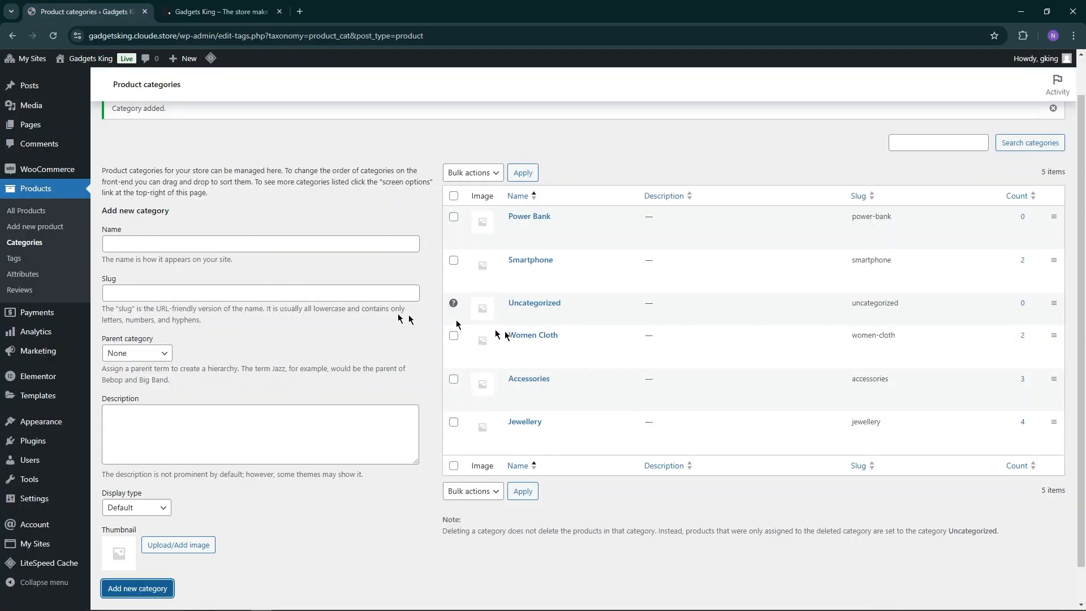
left_click(220, 11)
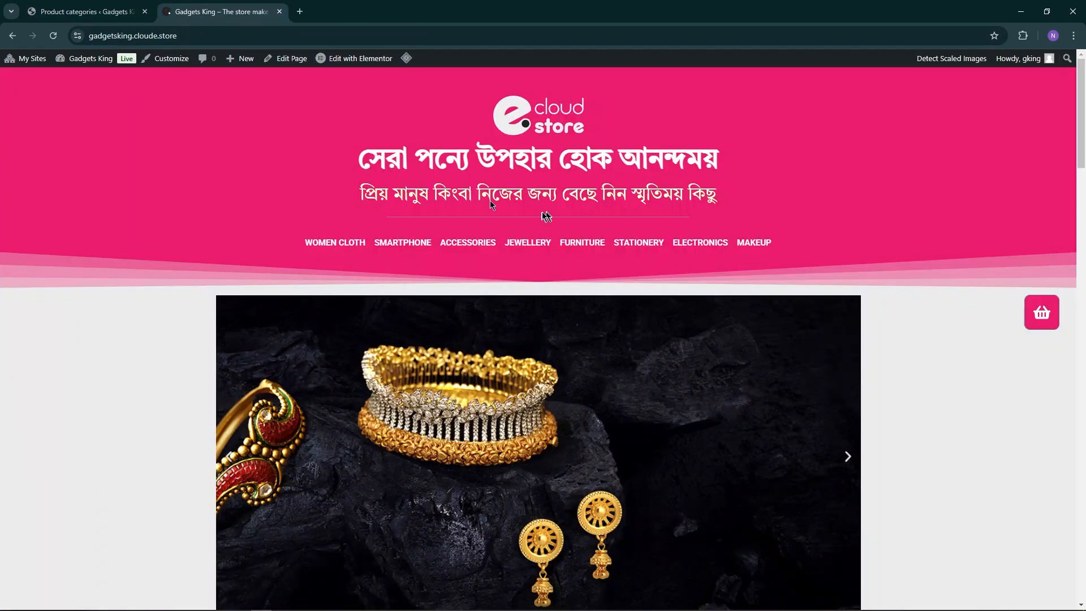
Open the WordPress menu editor from the product categories page and review the structure of the Category menu.
left_click(84, 12)
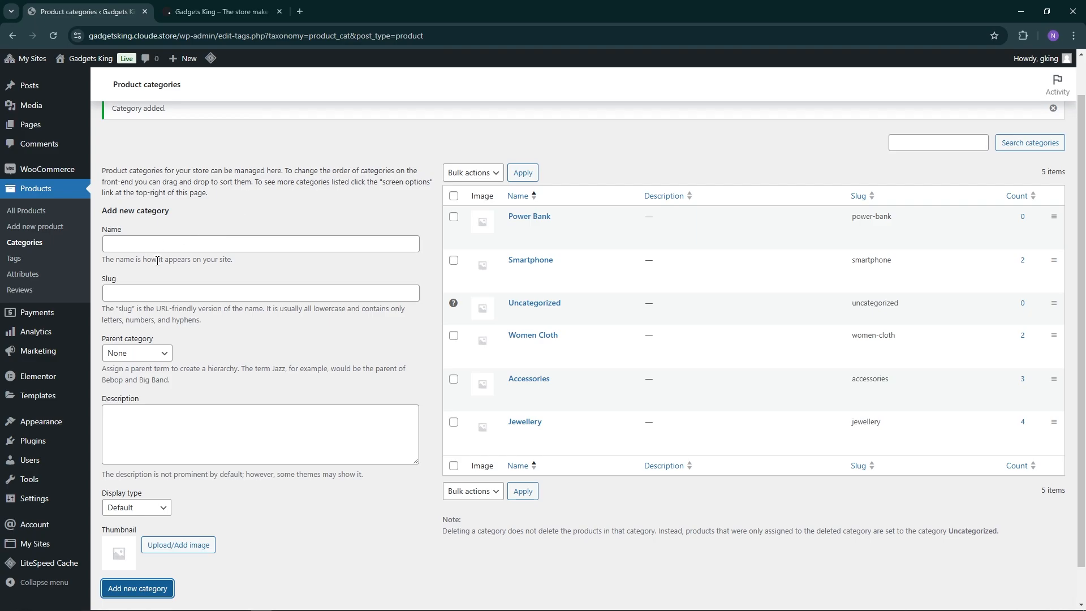
scroll(226, 346, "down", 1)
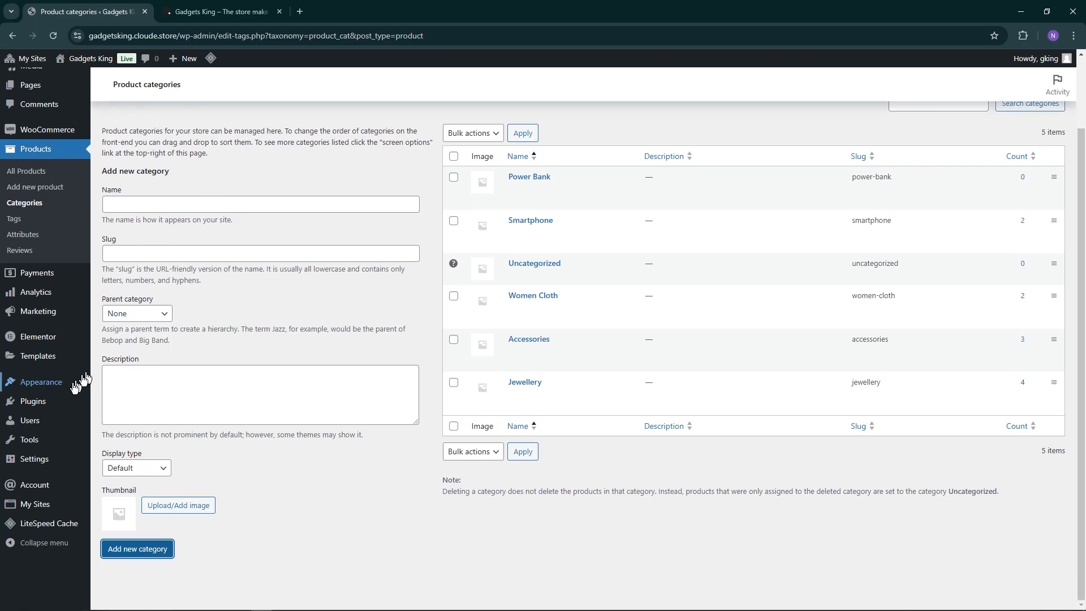
mouse_move(76, 387)
left_click(124, 449)
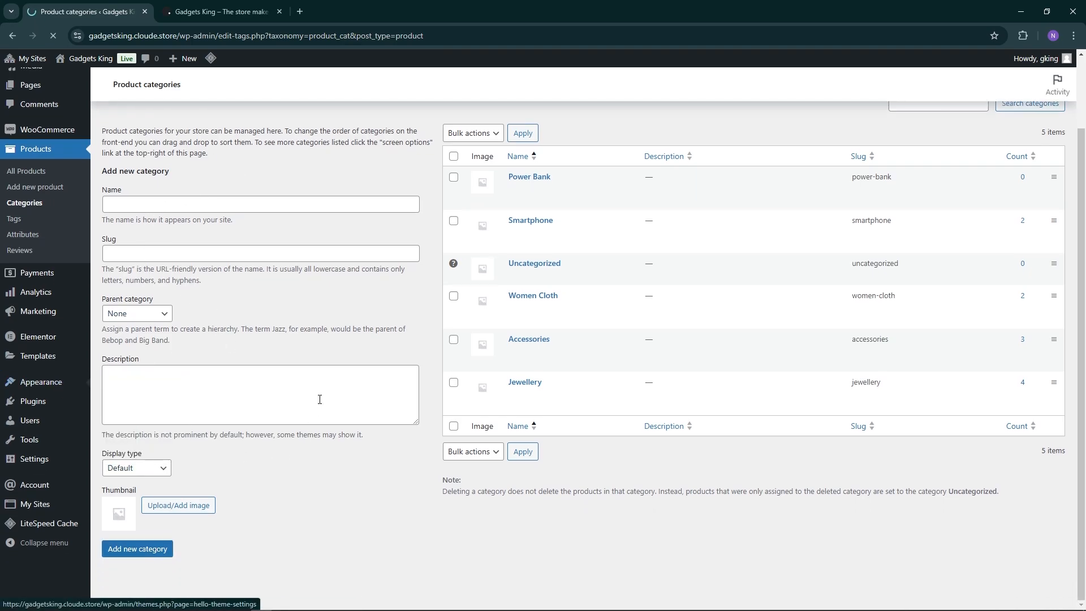
scroll(588, 254, "down", 3)
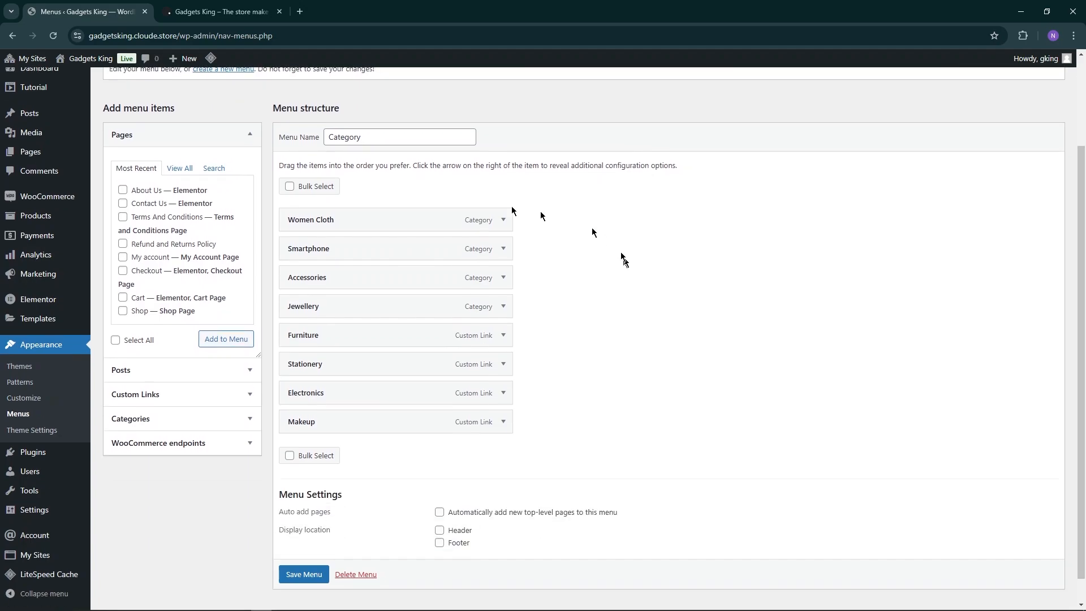
scroll(444, 218, "up", 3)
left_click_drag(441, 249, 276, 247)
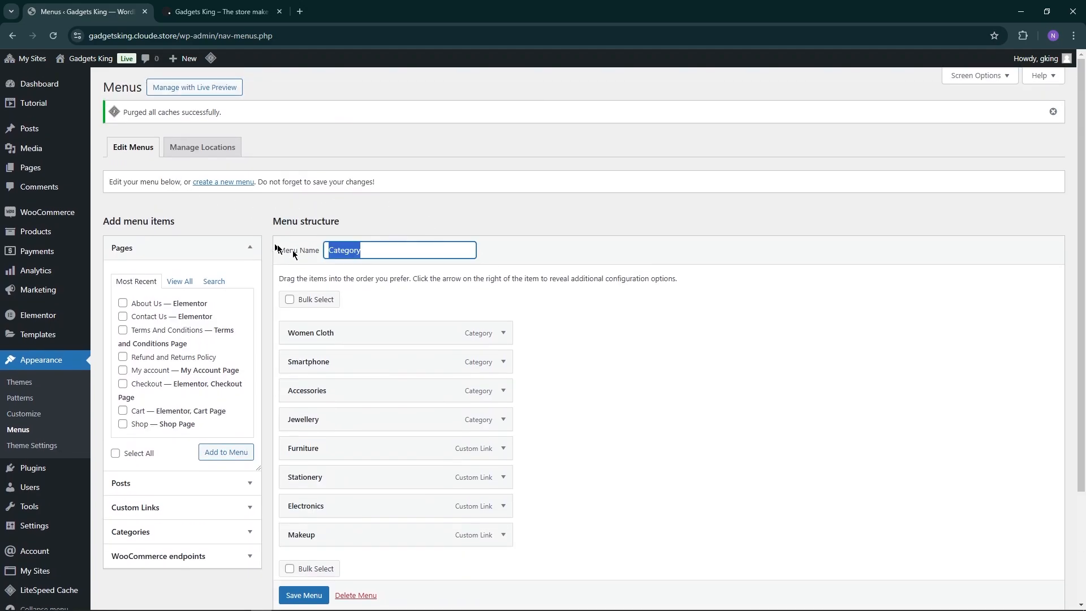
left_click(568, 233)
scroll(589, 226, "down", 2)
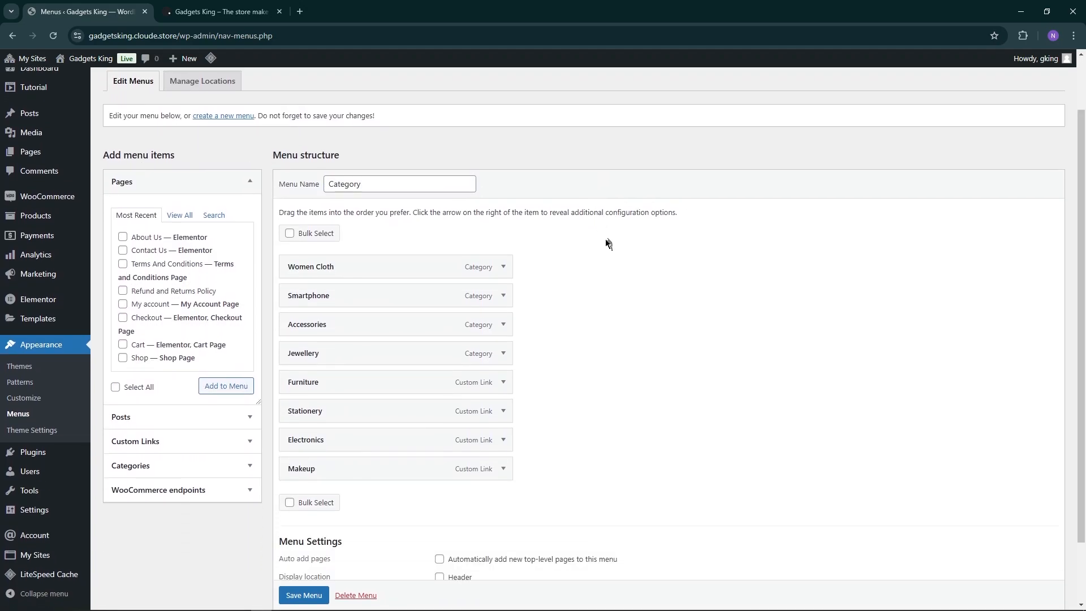
scroll(415, 240, "down", 2)
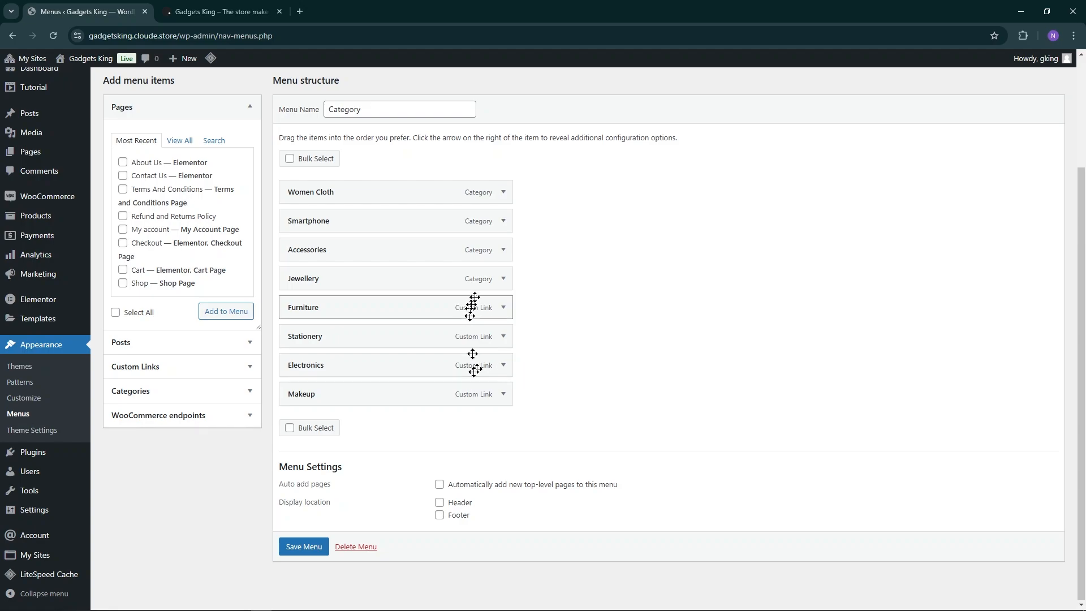
Remove the Furniture and Stationery custom links from the Category menu.
left_click(503, 309)
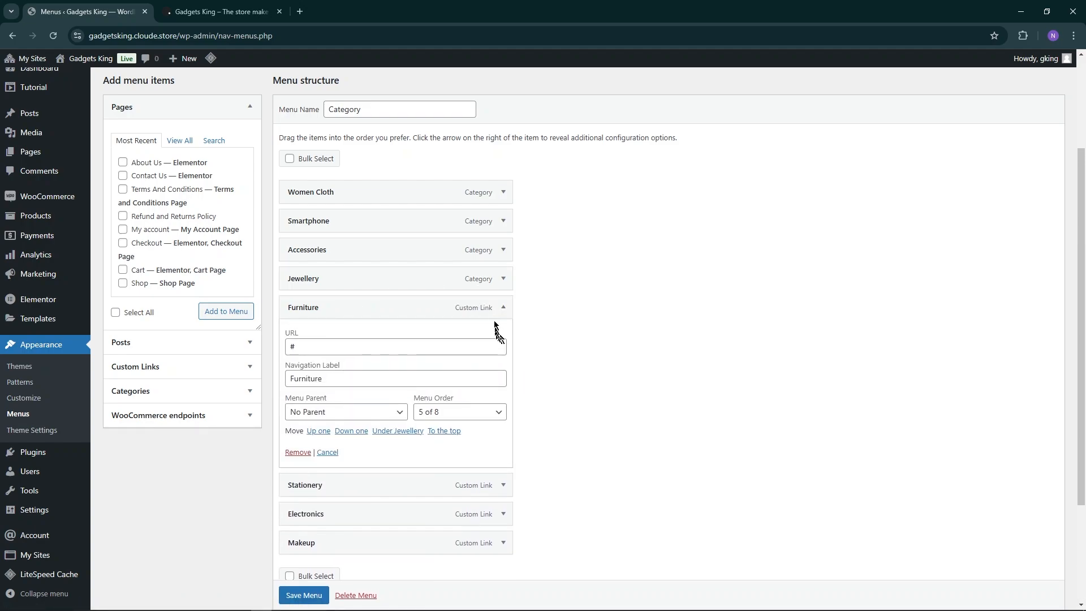
left_click(504, 308)
left_click(504, 308)
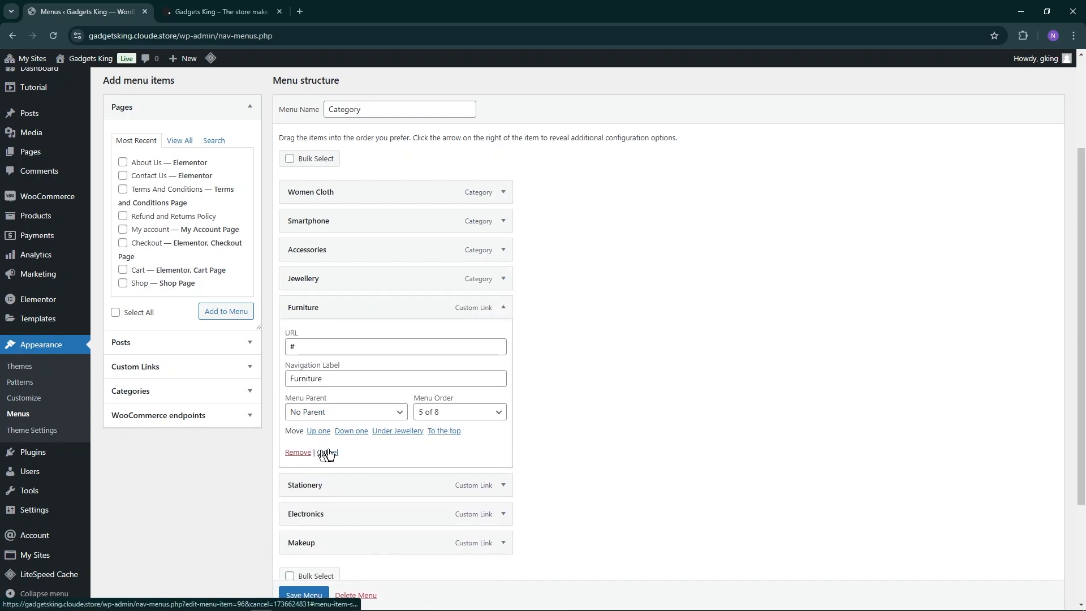
left_click(307, 454)
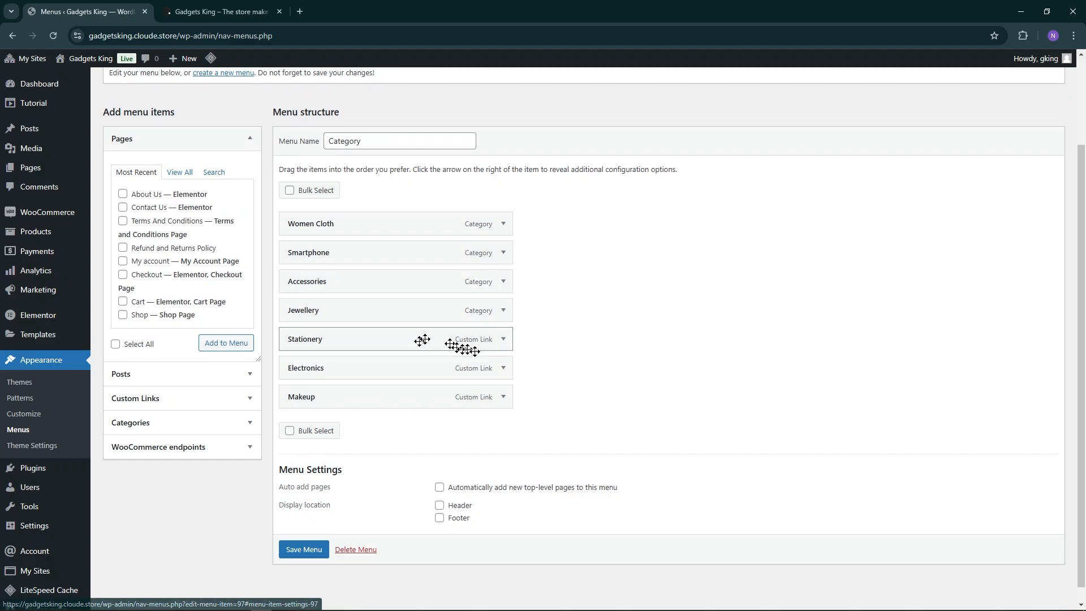
left_click(503, 341)
scroll(504, 346, "down", 3)
left_click(298, 335)
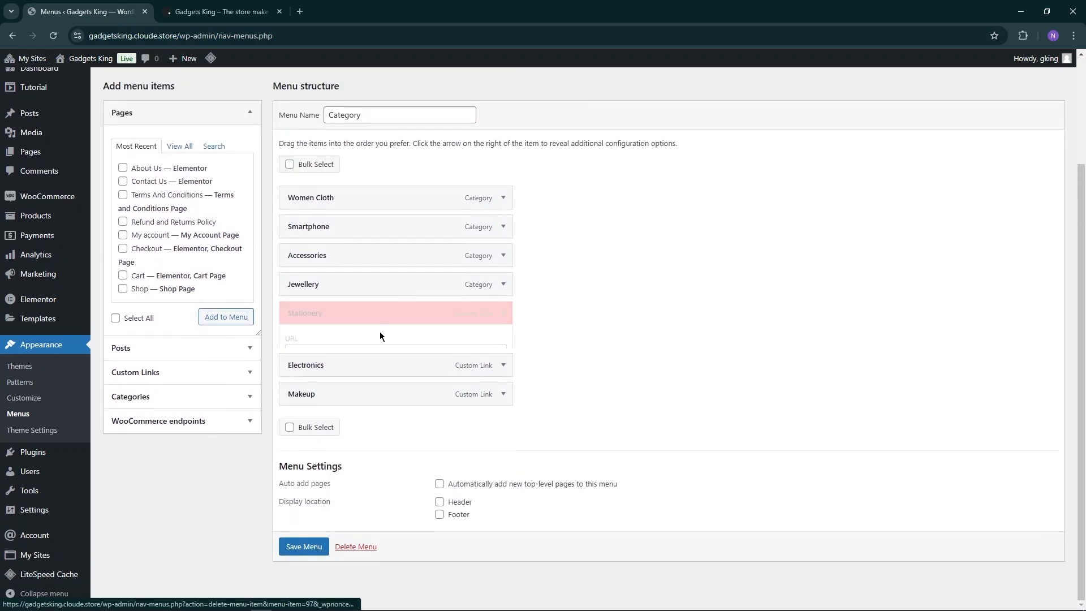
Remove the Electronics and Makeup custom links from the Category menu.
left_click(504, 368)
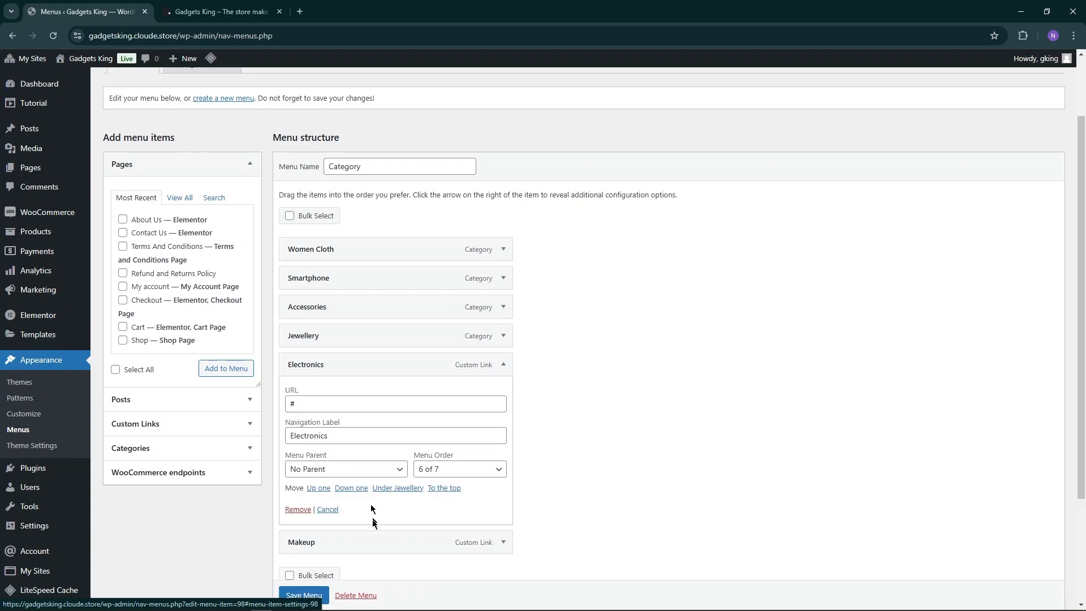
left_click(298, 509)
left_click(501, 367)
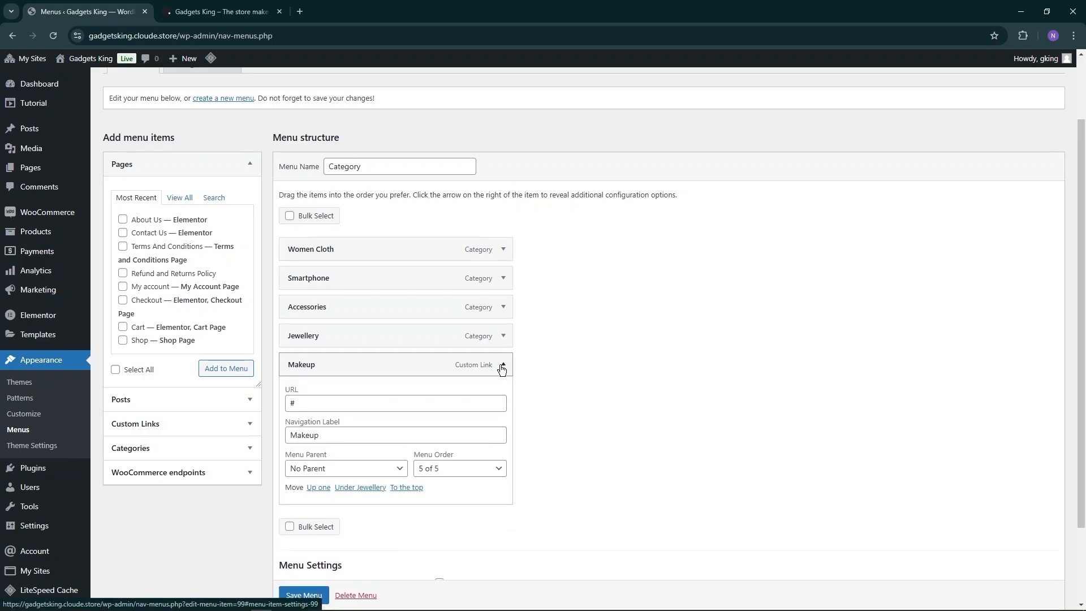
left_click(305, 511)
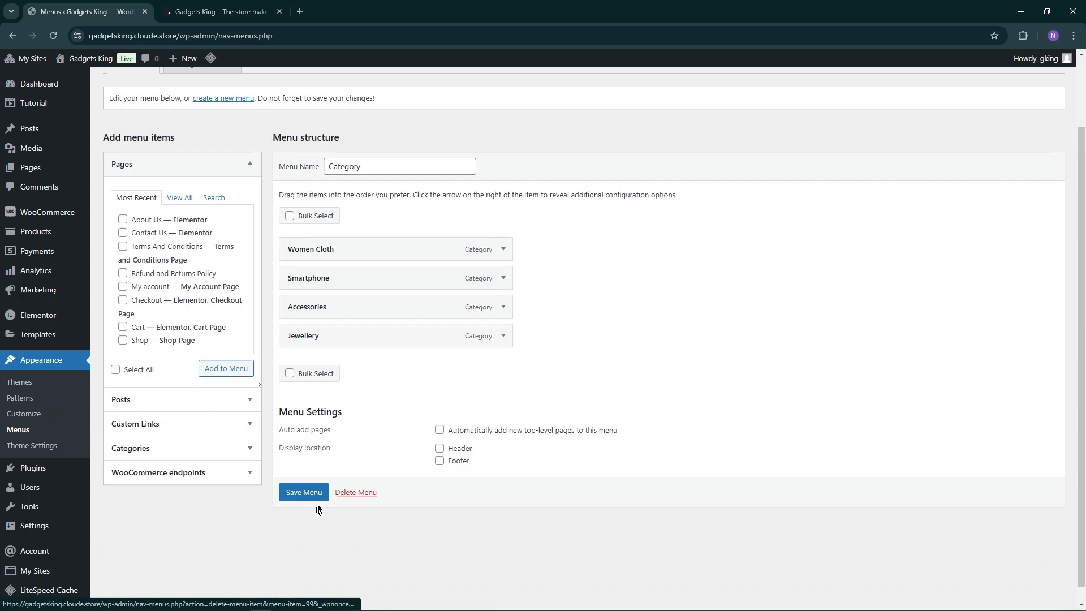
left_click(502, 335)
left_click(502, 335)
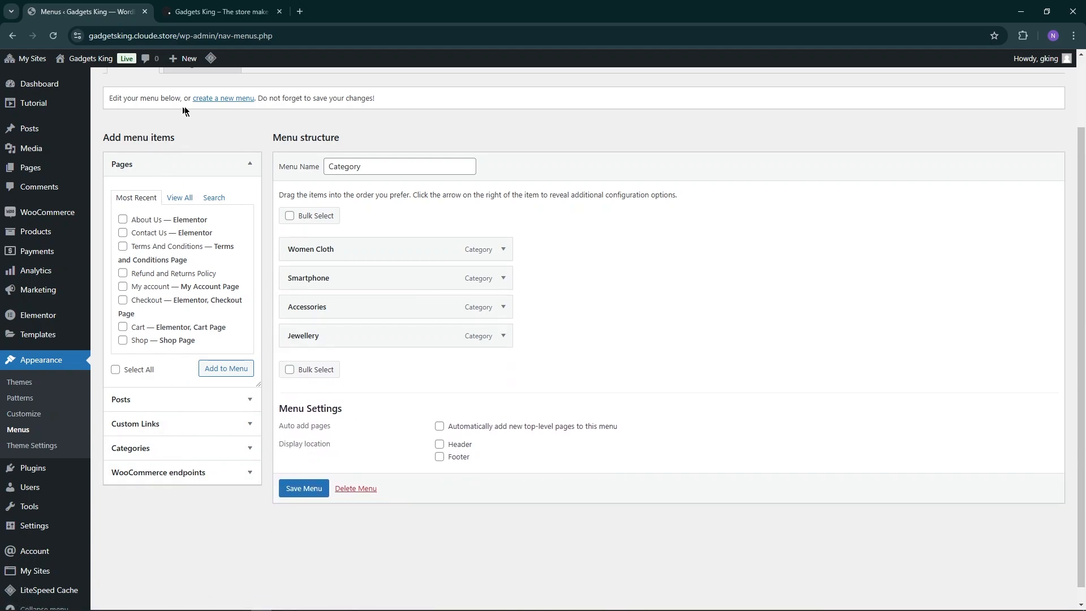
Check all the post categories available as menu items, and collapse the list.
left_click(233, 170)
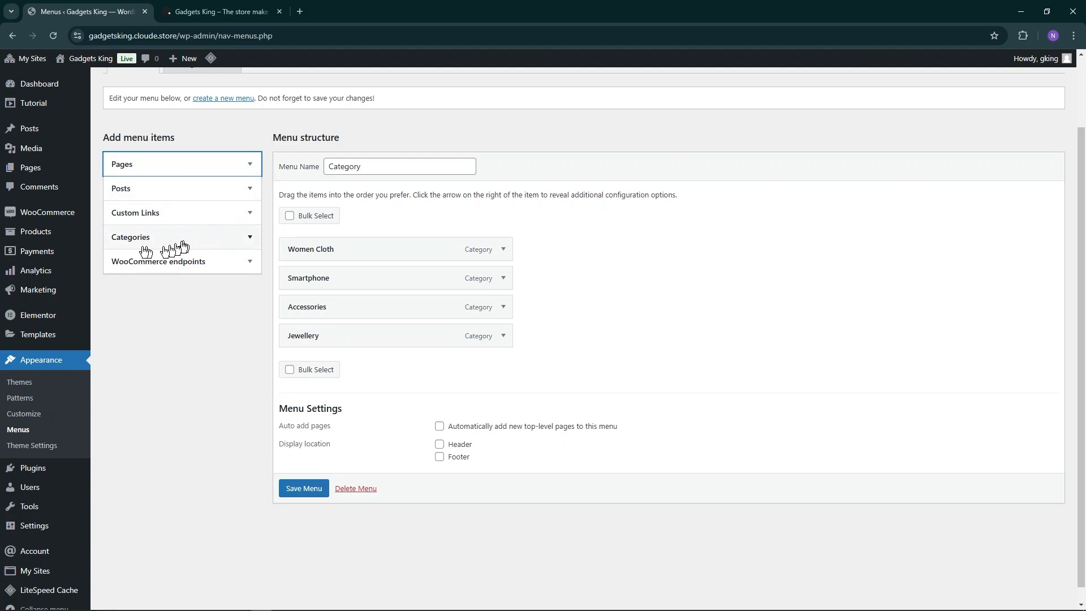
left_click(208, 240)
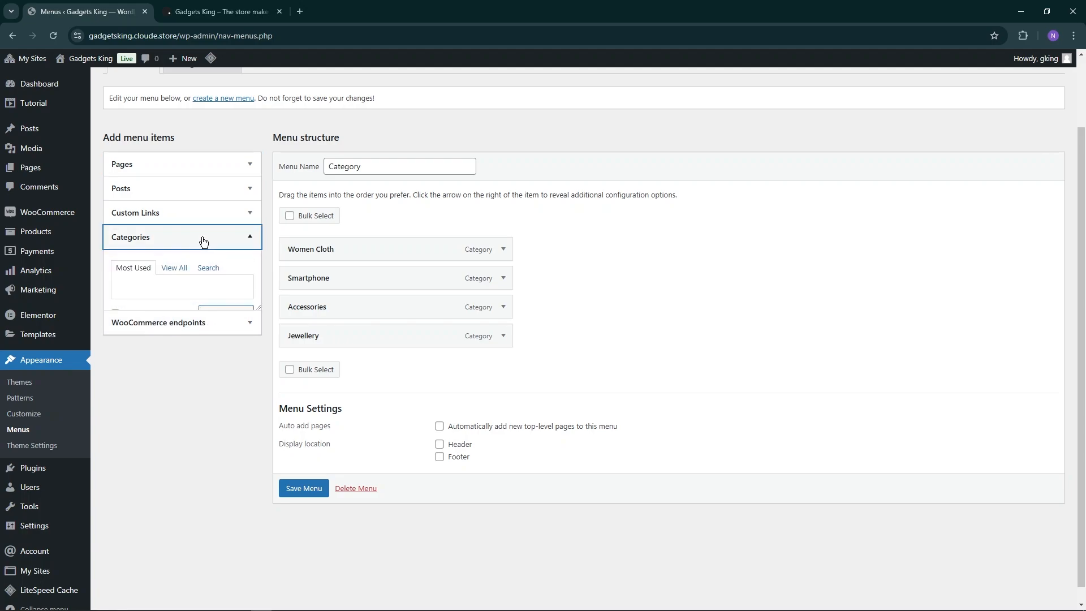
left_click(175, 271)
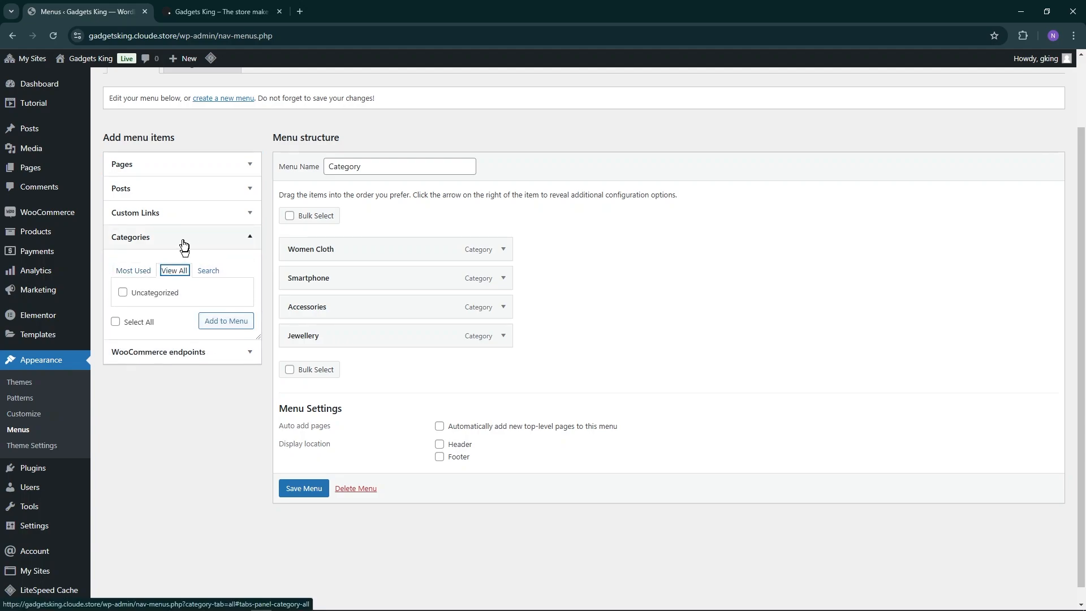
left_click(142, 271)
left_click(171, 249)
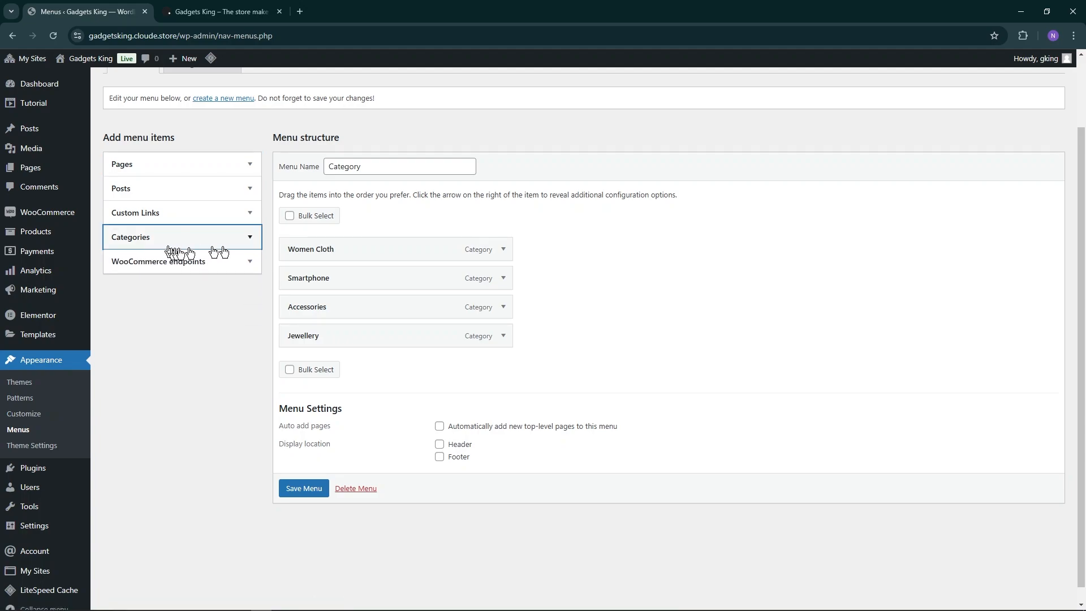
Enable the Product categories element in the menu editor's screen options.
scroll(922, 226, "up", 4)
left_click(964, 75)
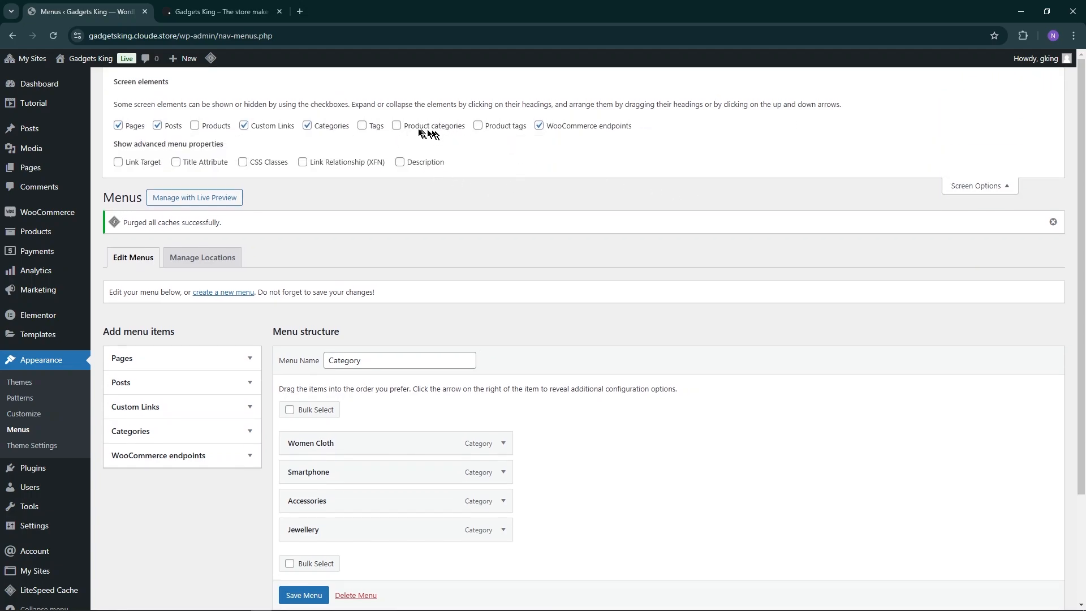
left_click(396, 126)
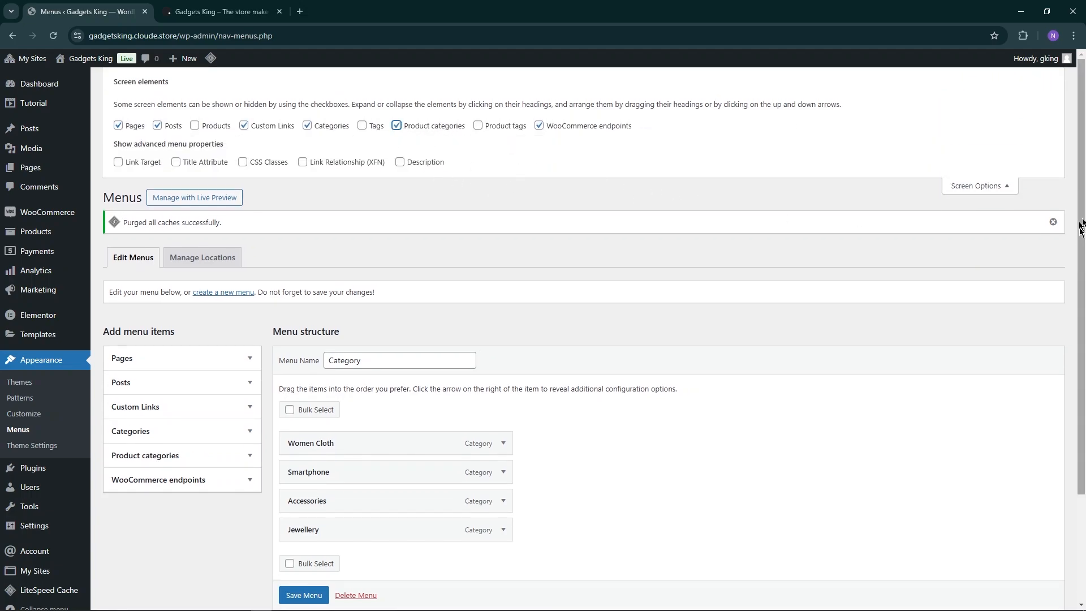
left_click(999, 190)
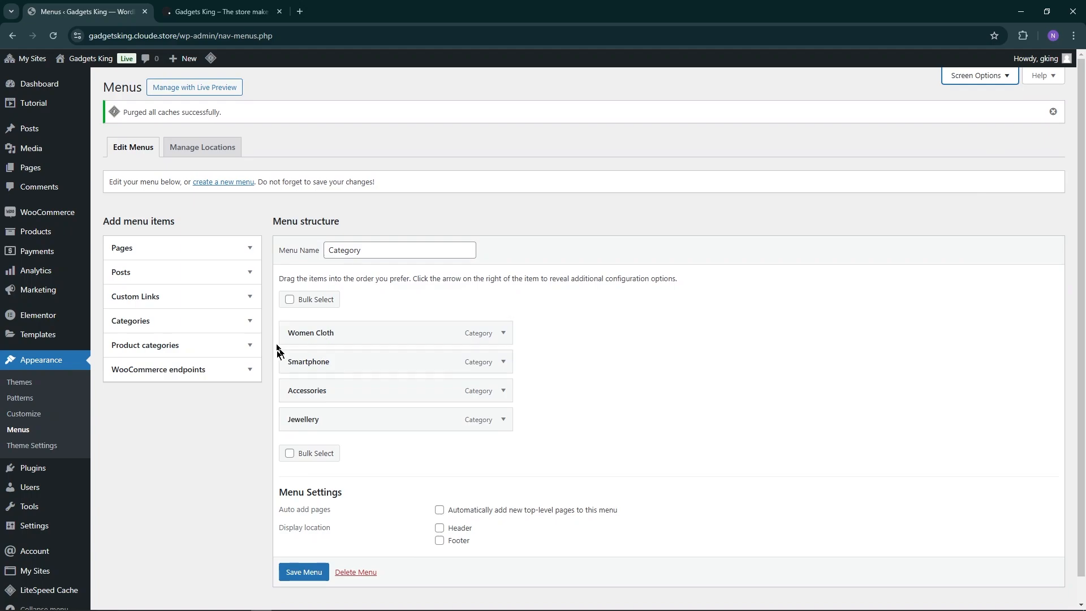
Add the Power Bank product category to the Category menu and save the menu.
left_click(243, 346)
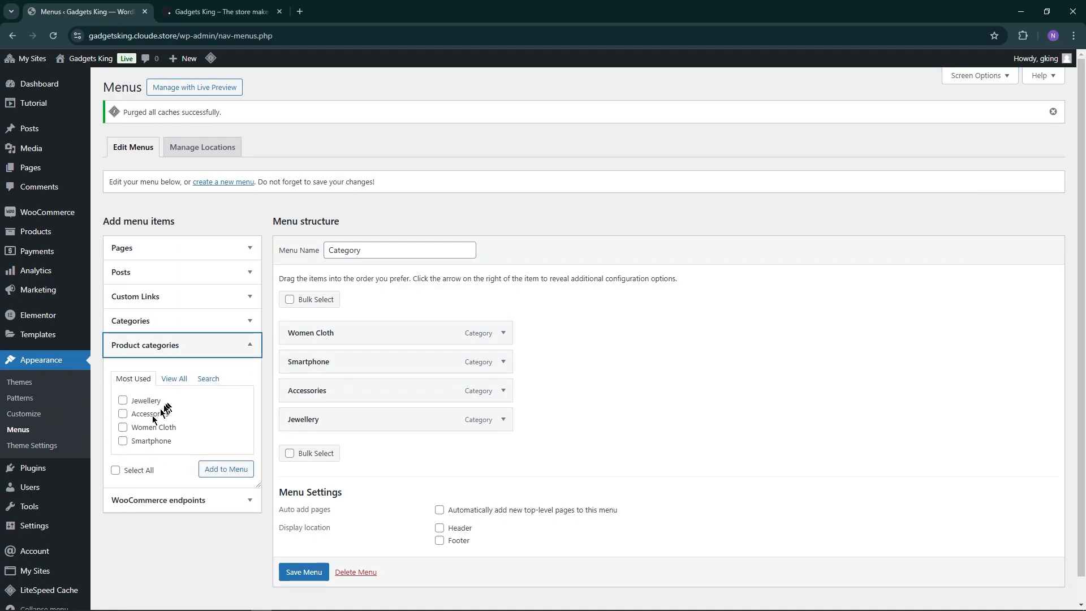
left_click(185, 379)
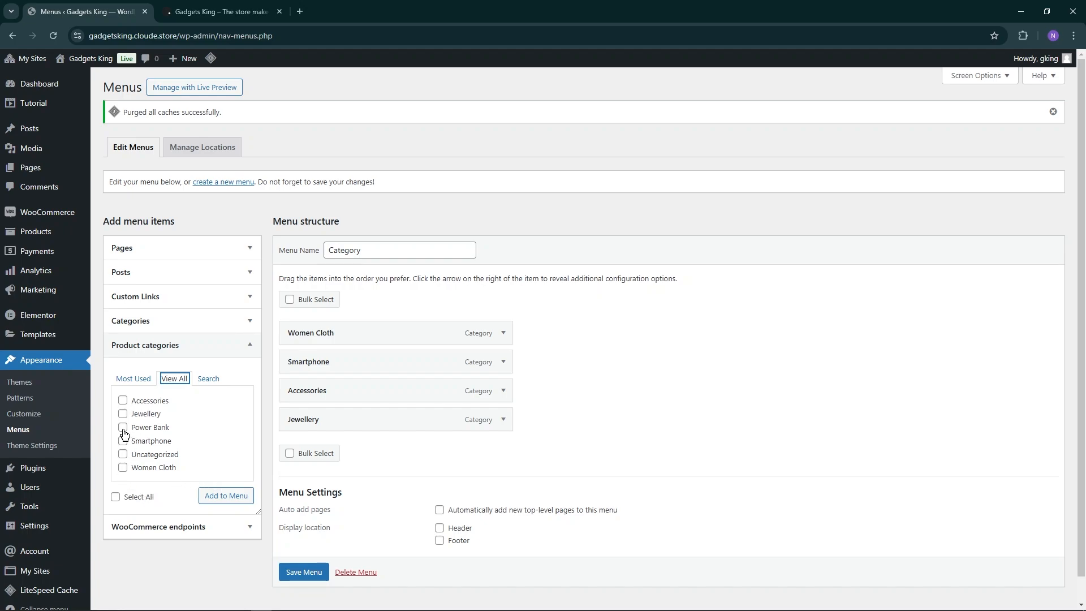
left_click(216, 502)
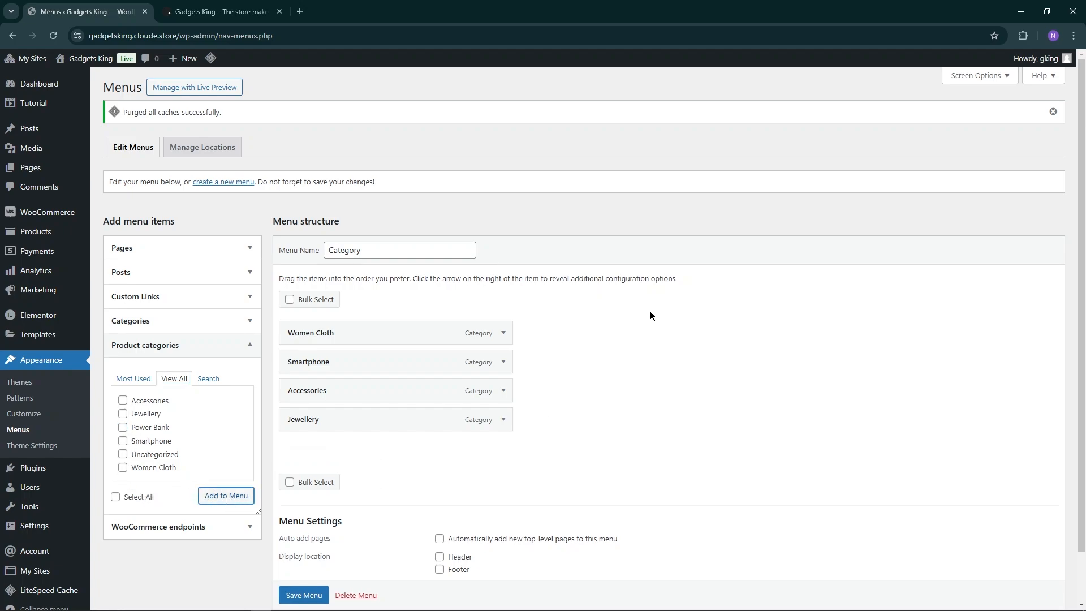
scroll(516, 322, "down", 1)
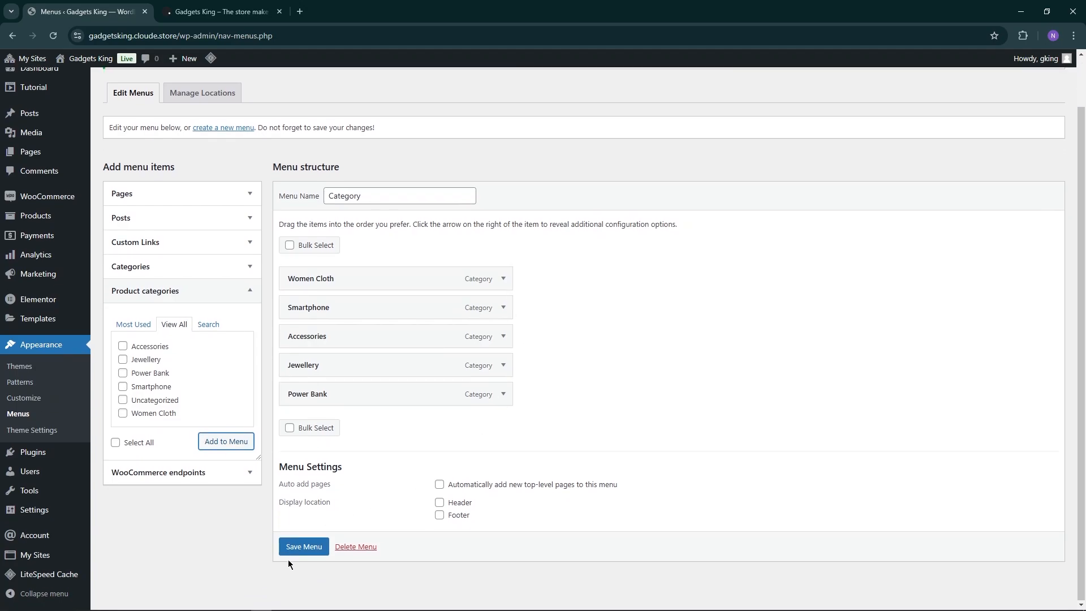
left_click(317, 546)
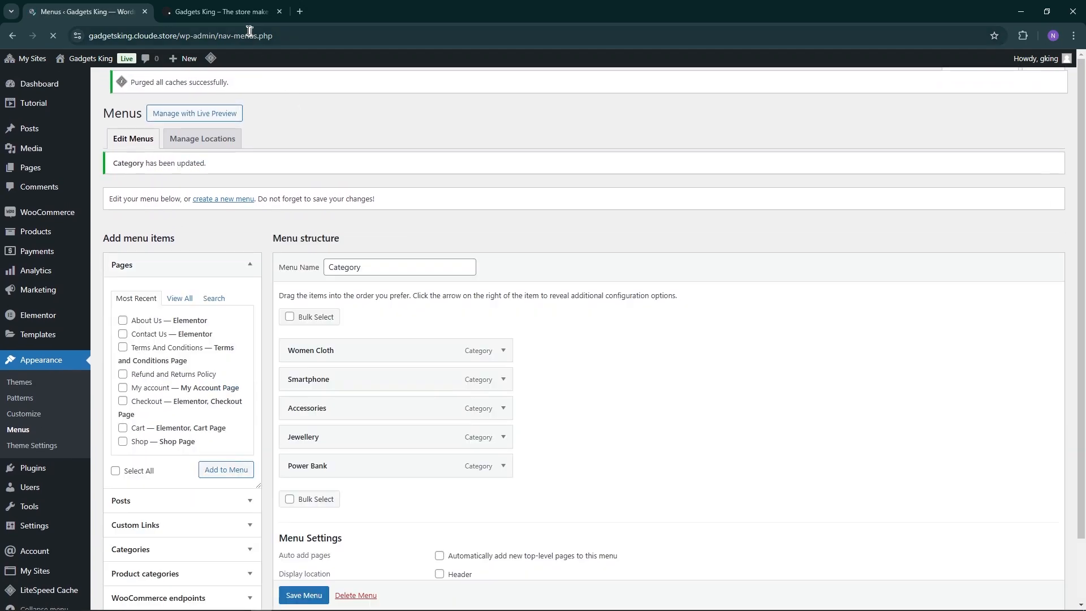
Test the Power Bank link in the storefront's header menu, return to the home page and look through its sections.
left_click(231, 13)
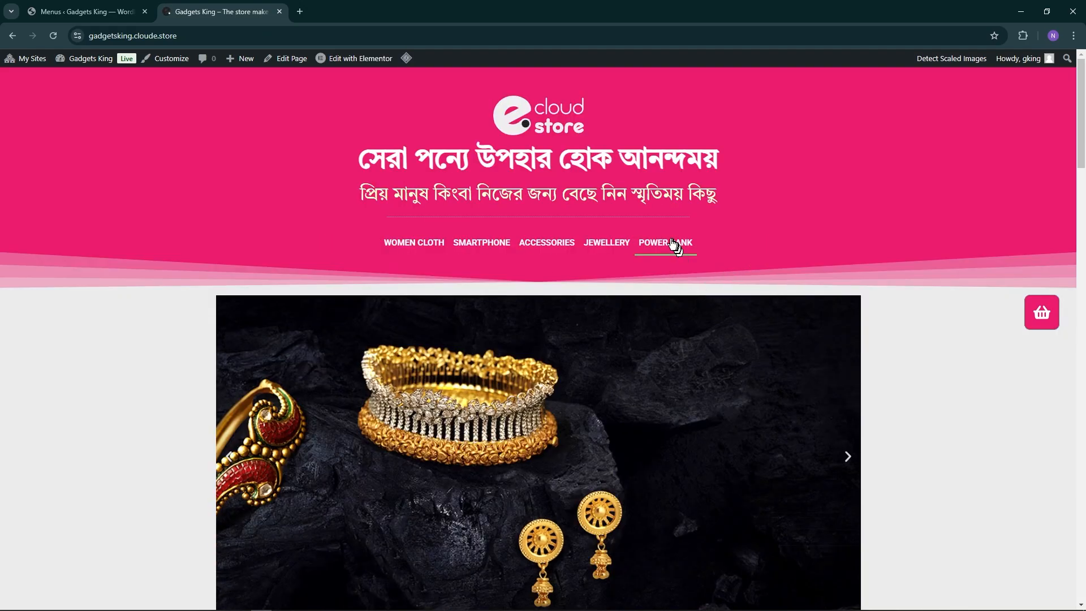
left_click(672, 244)
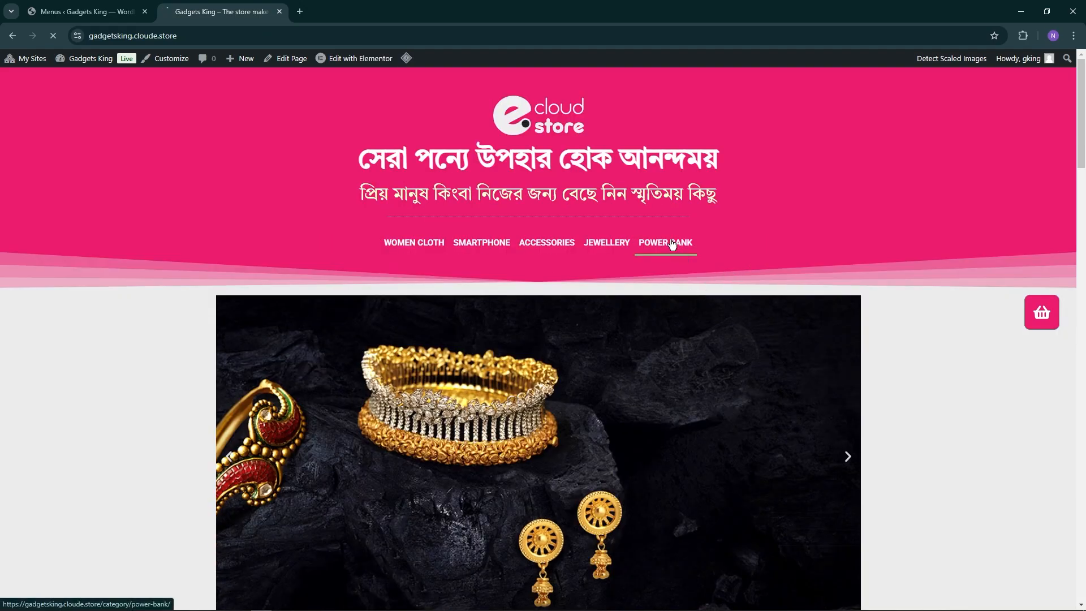
key("alt+Left")
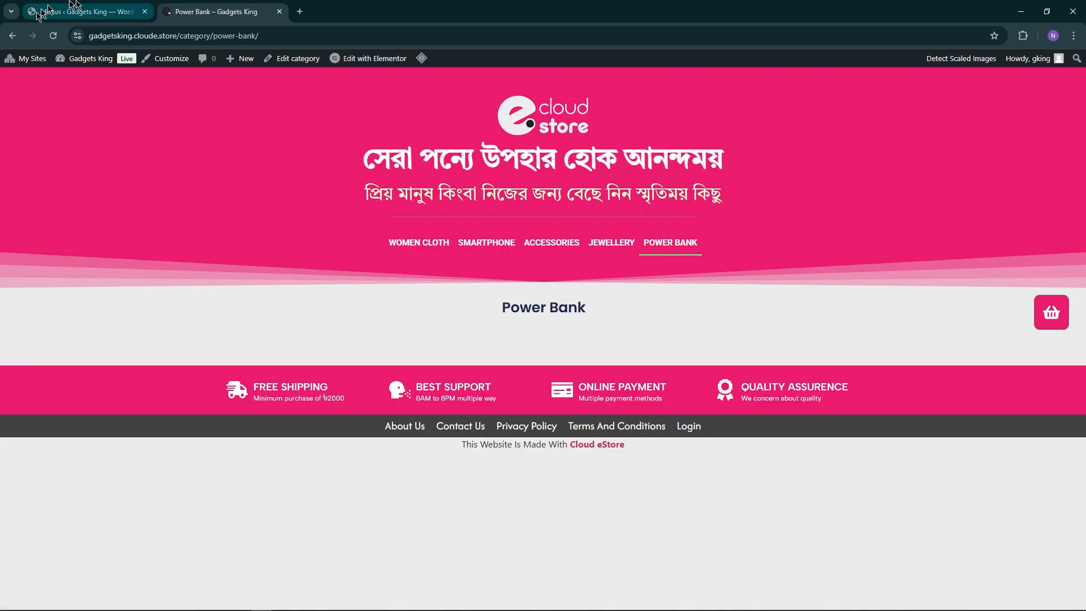
scroll(582, 308, "down", 8)
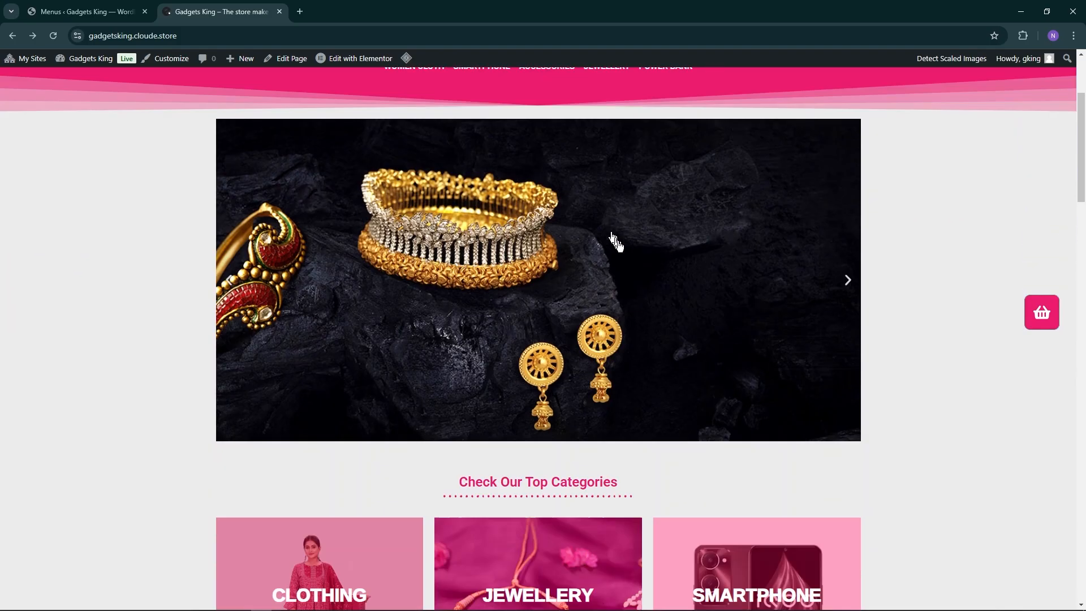
scroll(837, 227, "down", 7)
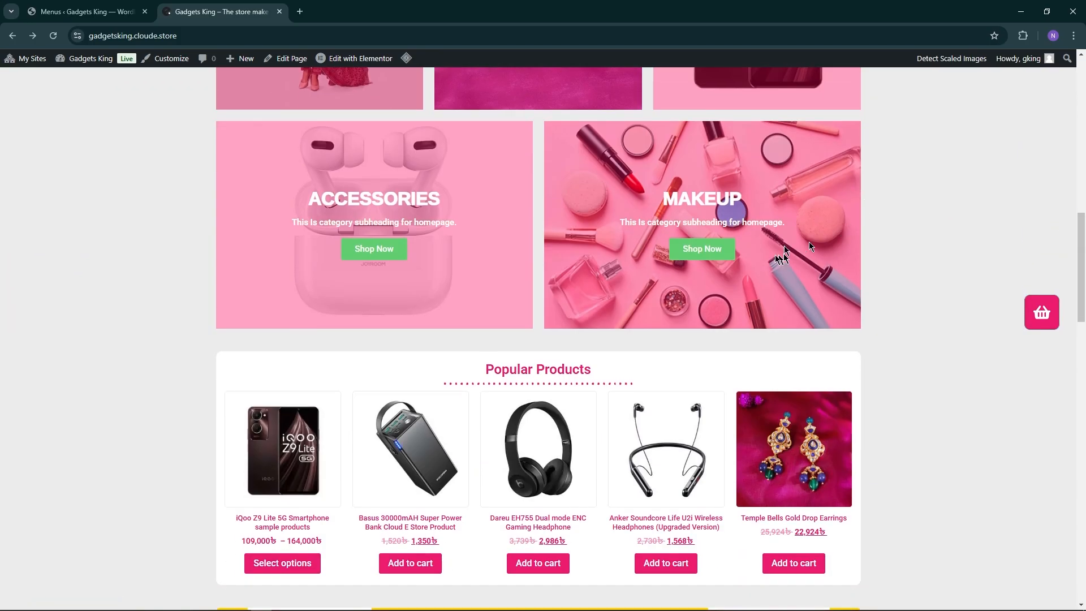
scroll(629, 232, "down", 20)
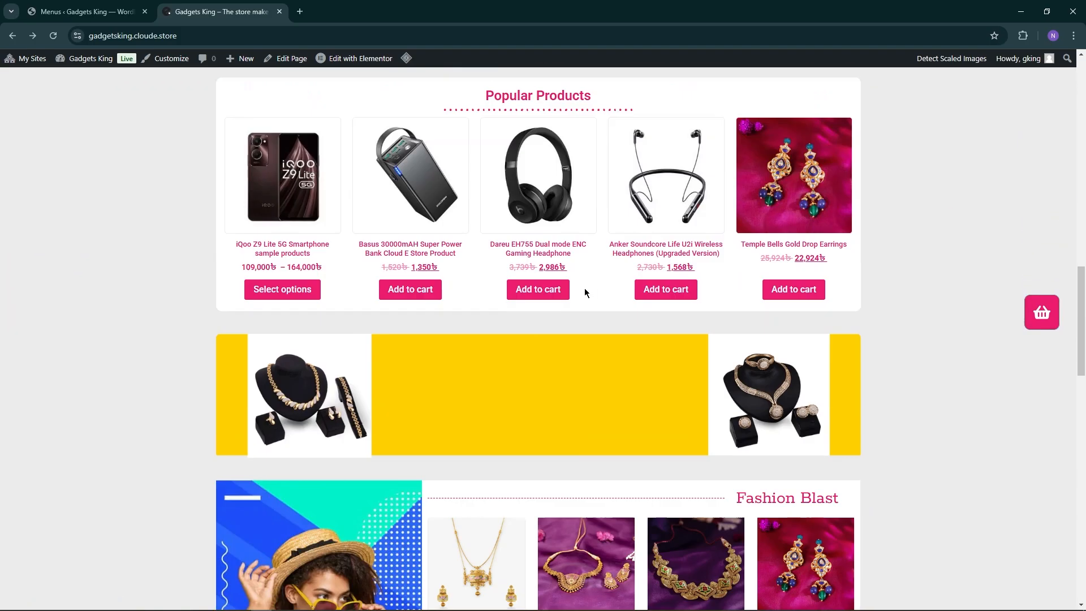
scroll(602, 256, "up", 20)
scroll(560, 286, "up", 15)
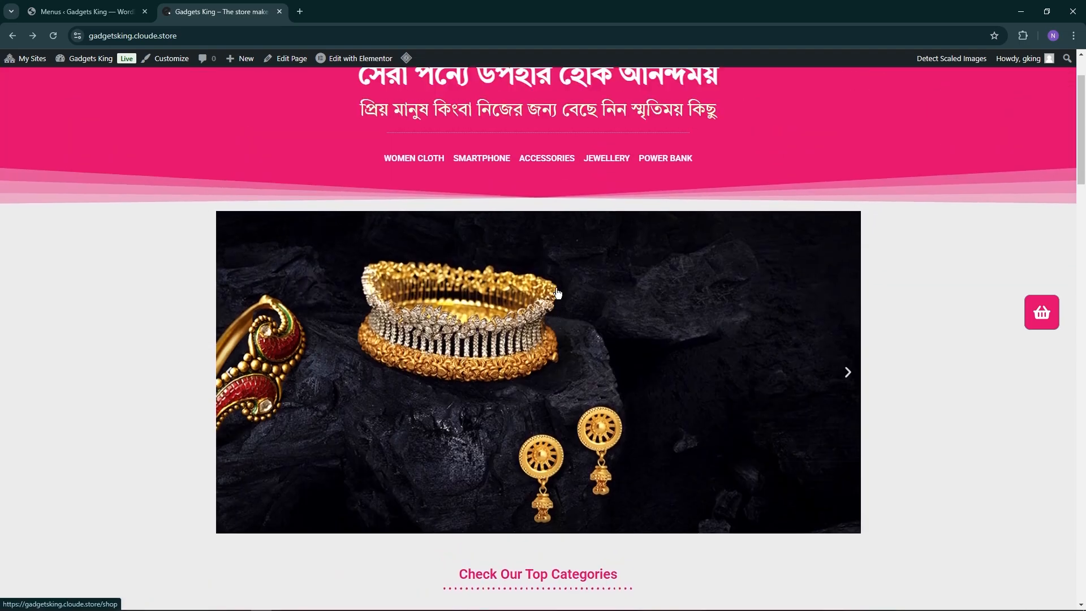